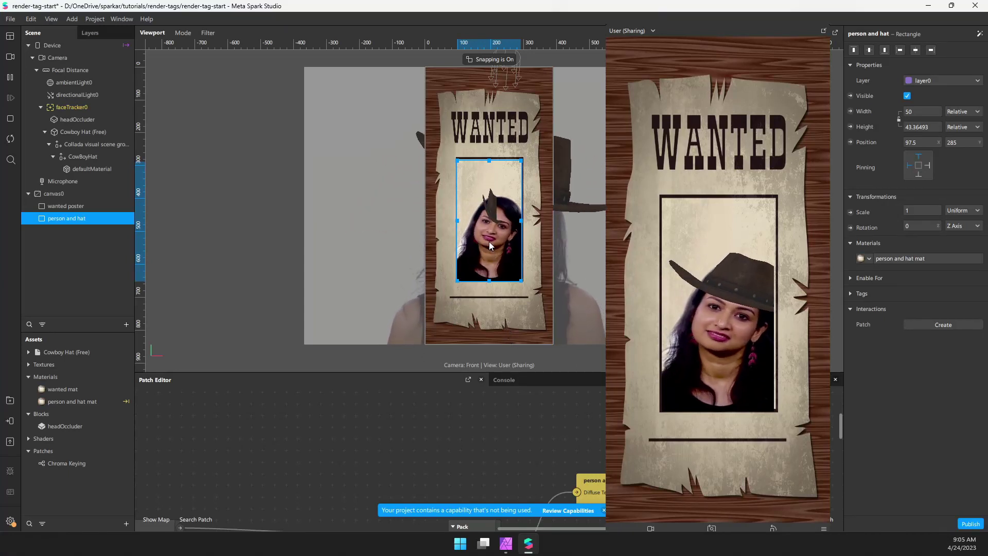
Step: Nudge the person and hat rectangle slightly up and left in the render-tag-start project
mouse_move(492, 252)
left_mouse_down()
mouse_move(462, 217)
mouse_move(480, 292)
mouse_move(508, 295)
mouse_move(515, 227)
mouse_move(512, 196)
mouse_move(493, 177)
mouse_move(471, 187)
mouse_move(458, 239)
mouse_move(469, 275)
mouse_move(493, 251)
left_mouse_up()
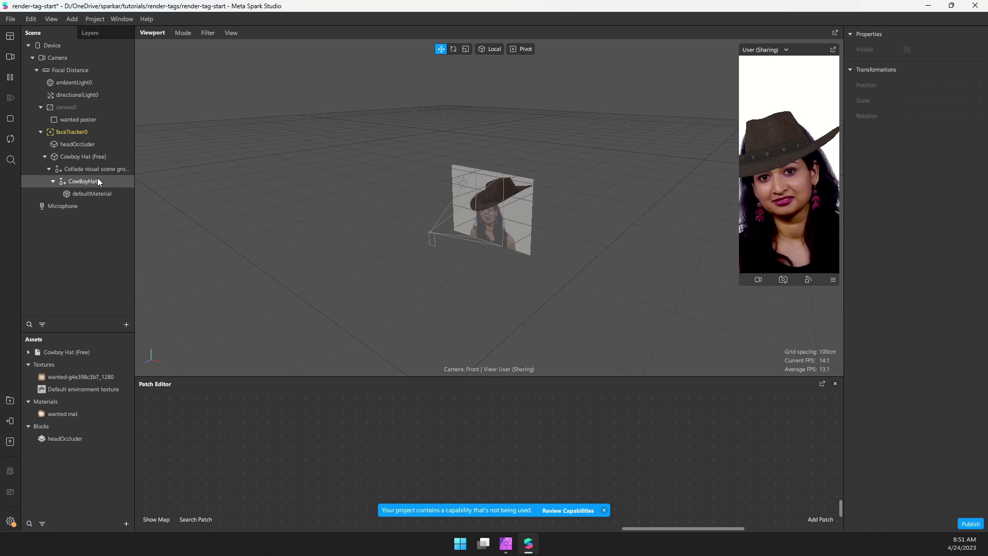
Step: Review the Cowboy Hat and headOccluder properties, then make canvas0 visible
left_click(77, 156)
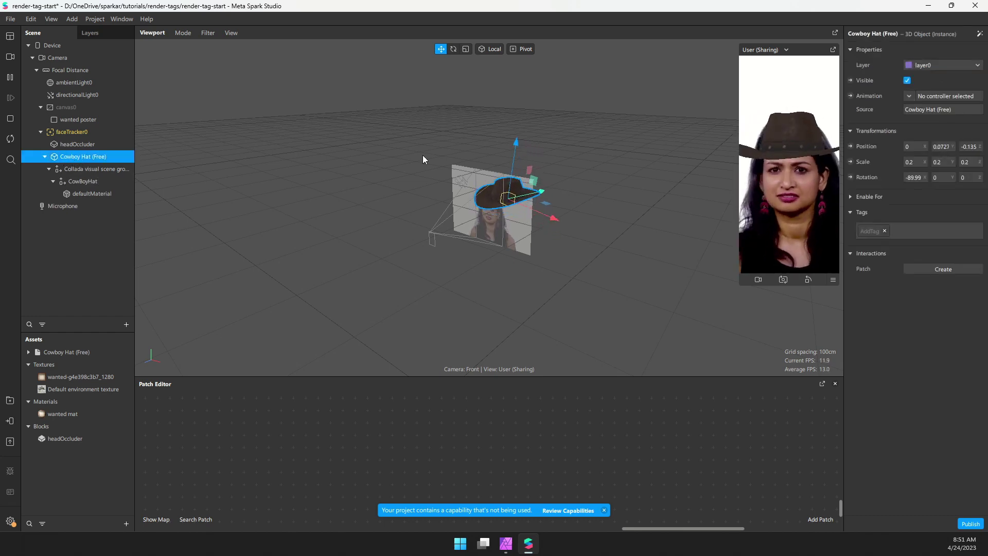
left_click(126, 524)
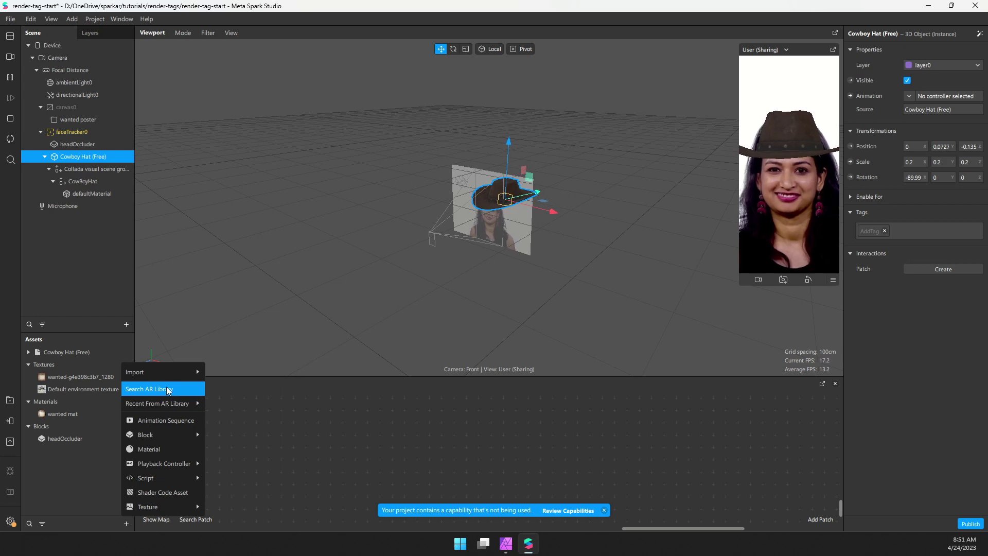
left_click(70, 257)
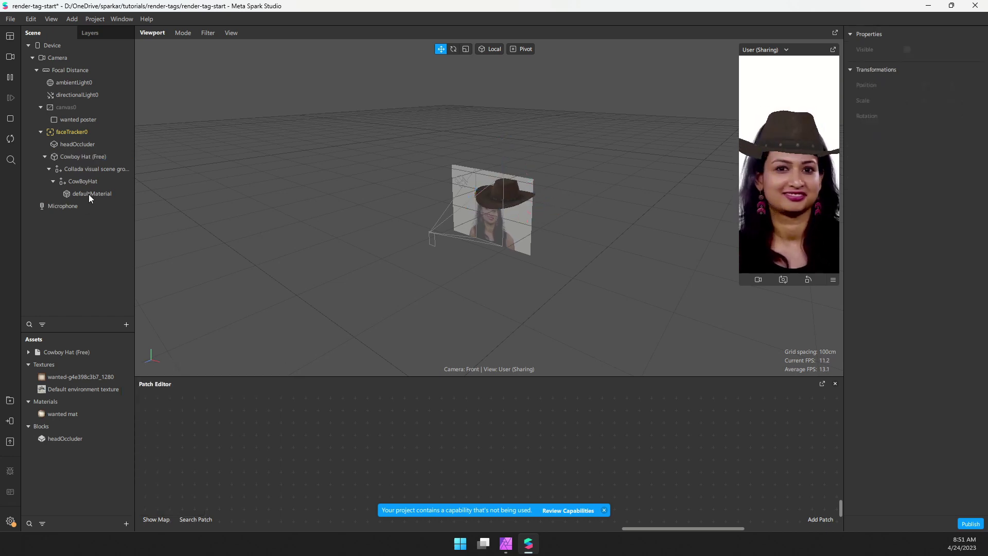
left_click(85, 148)
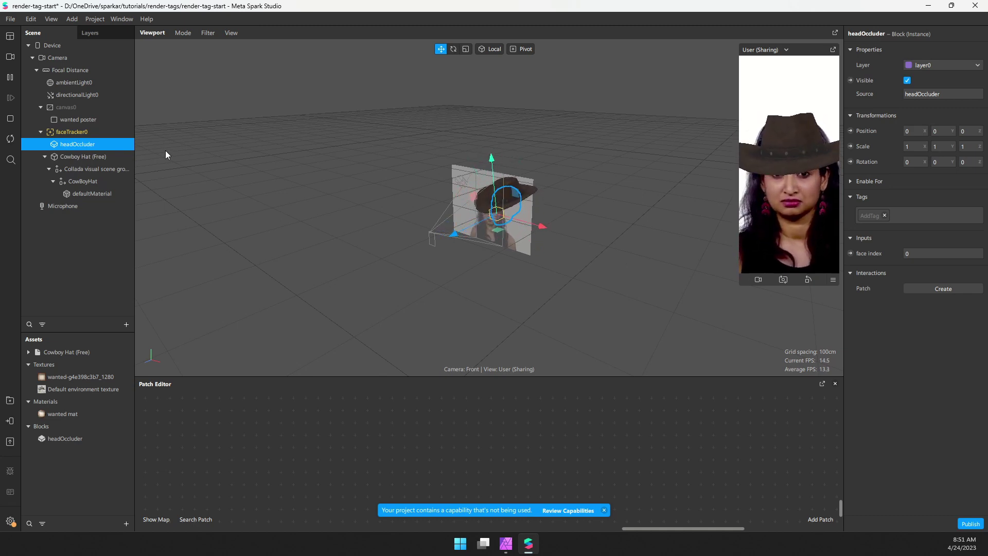
left_click(88, 107)
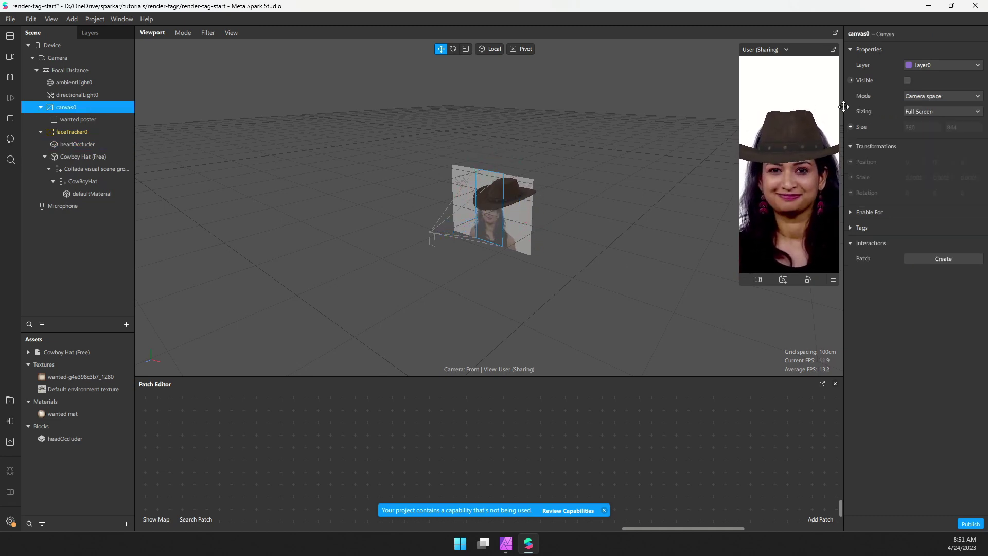
left_click(907, 81)
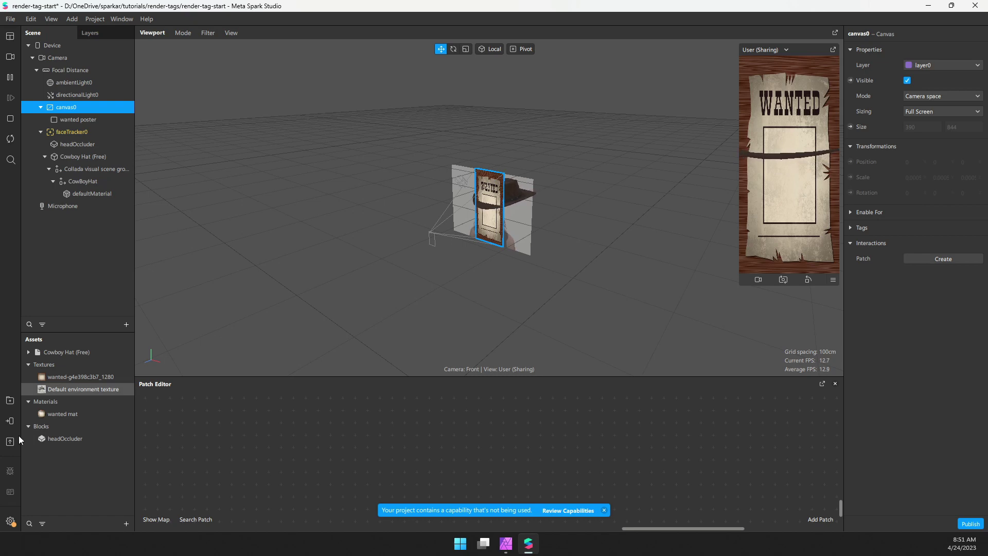
Step: Turn off Write to Depth in wanted mat's Advanced Render Options
left_click(67, 415)
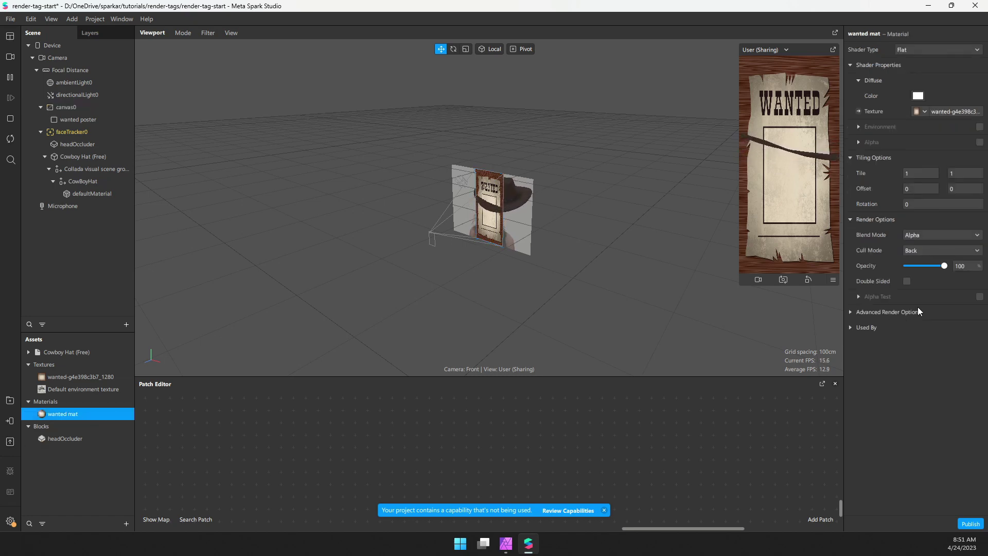
left_click(850, 312)
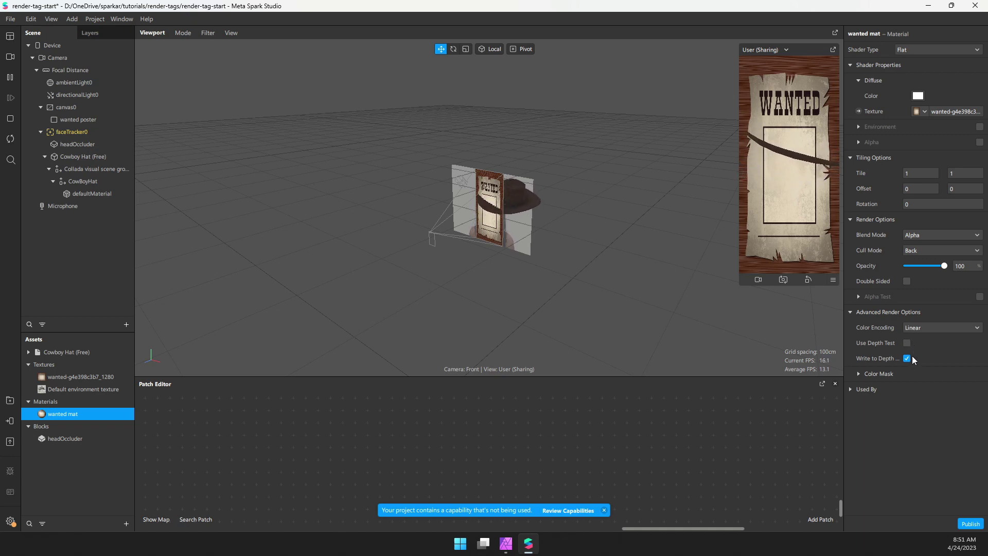
left_click(907, 358)
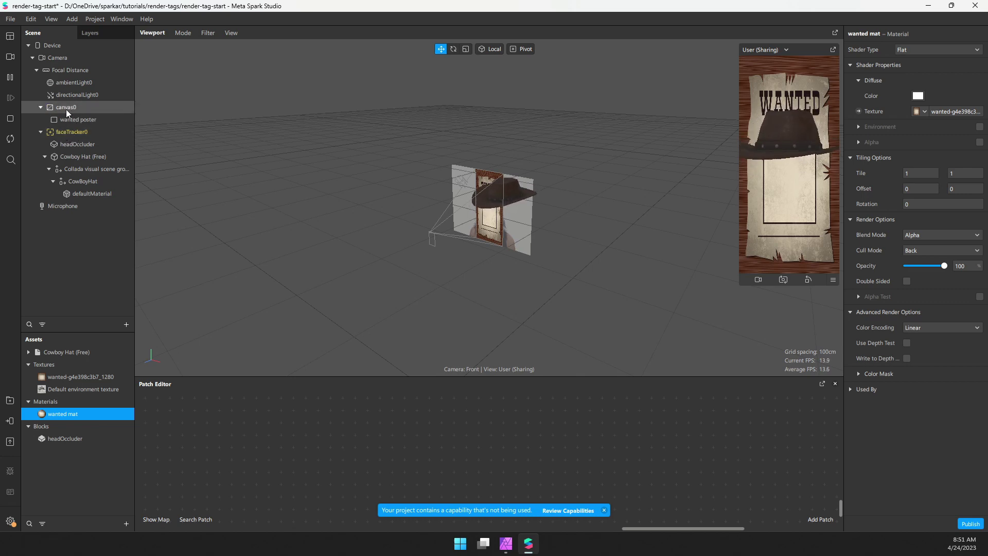
Step: Move faceTracker0 above canvas0 in the Scene panel and enlarge the preview
left_click_drag(57, 131, 73, 103)
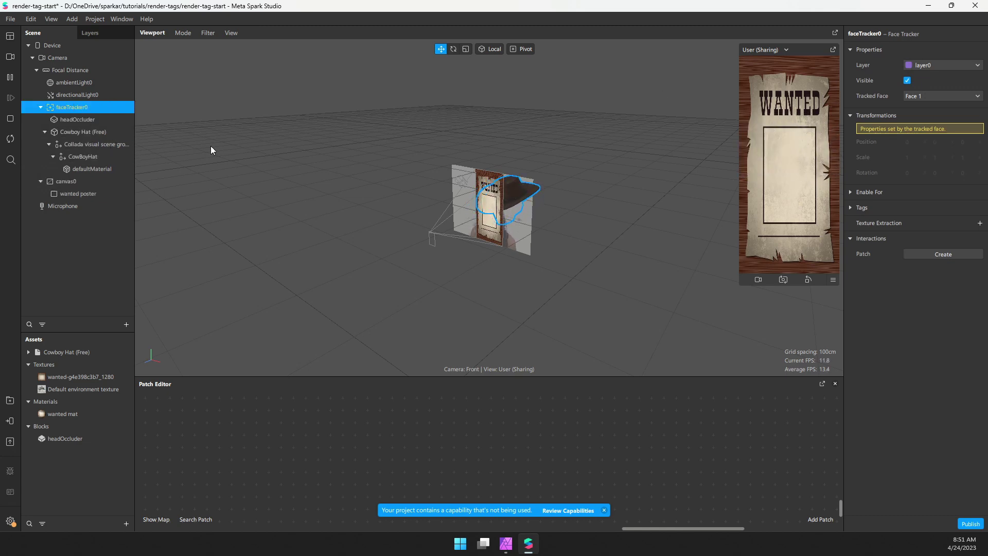
left_click(69, 183)
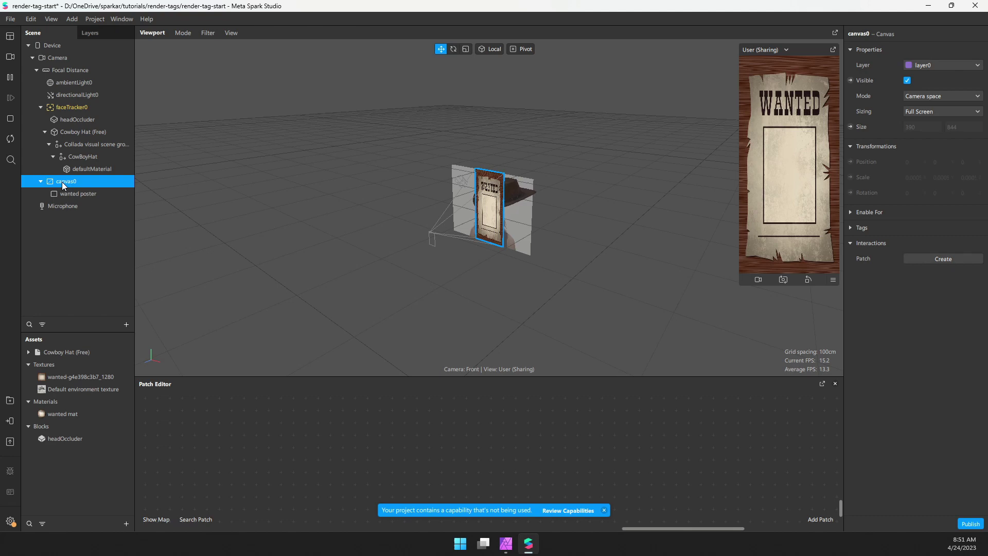
left_click_drag(740, 291, 685, 325)
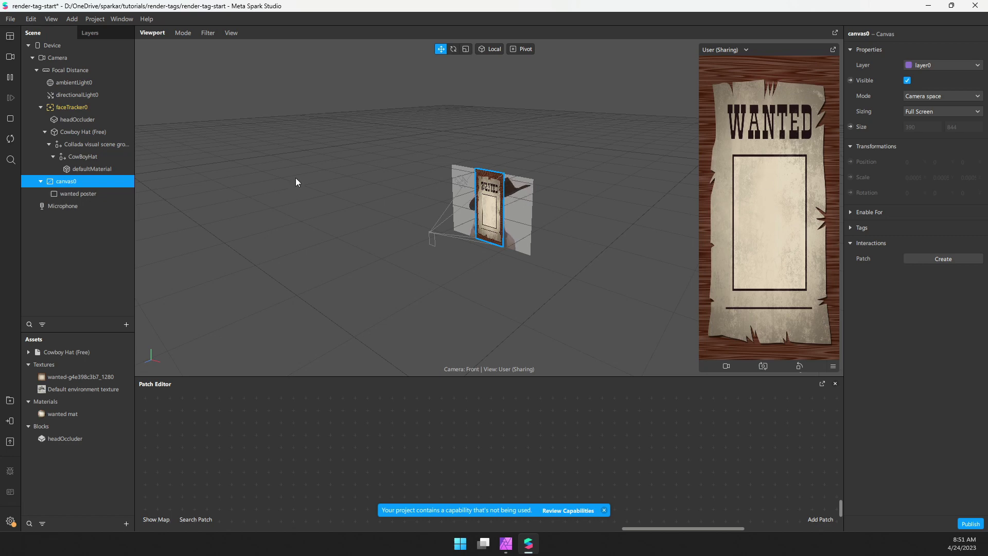
Step: Duplicate the wanted poster rectangle and rename the copy 'person and hat'
left_click(68, 194)
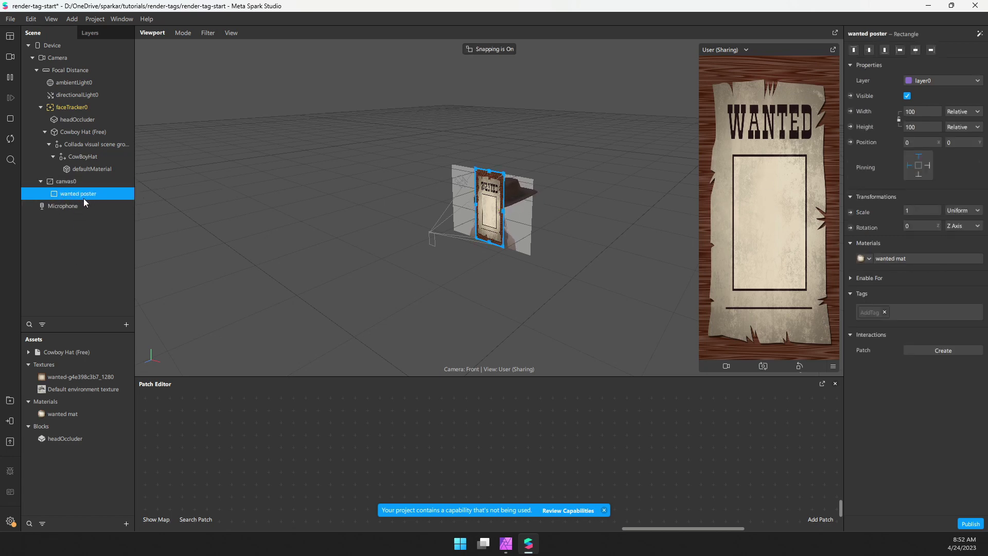
key("ctrl+d")
left_click(68, 207)
right_click(66, 208)
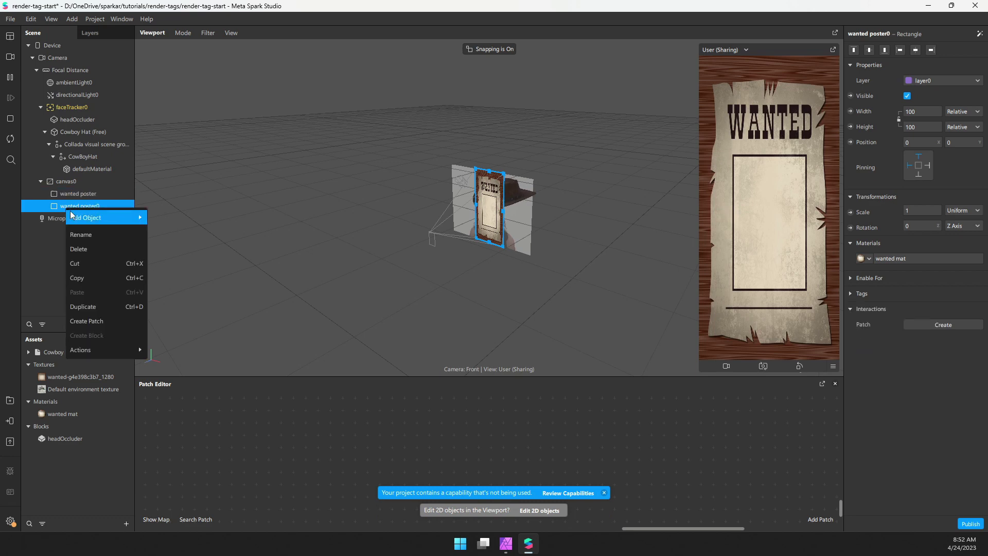
left_click(81, 235)
type("per")
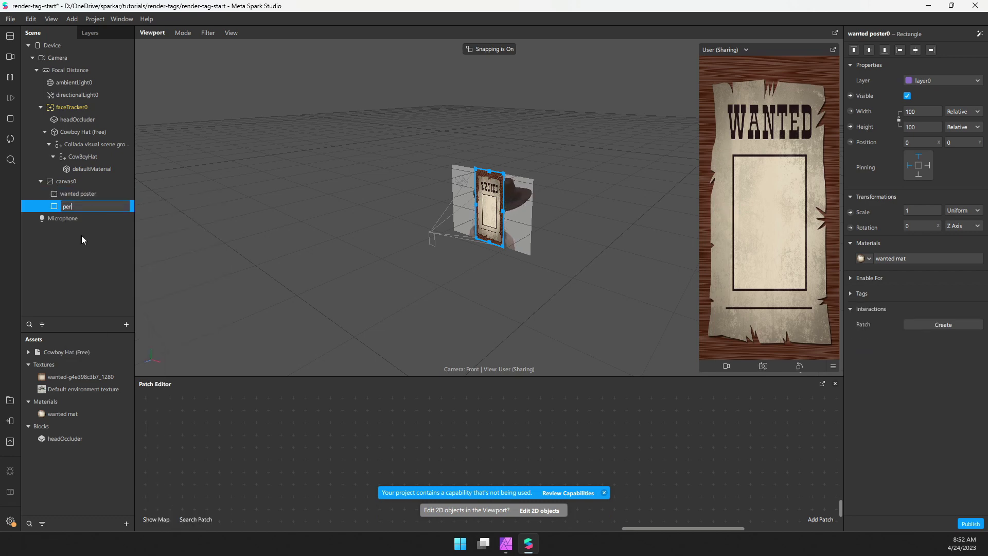
type("son and hat")
key("Return")
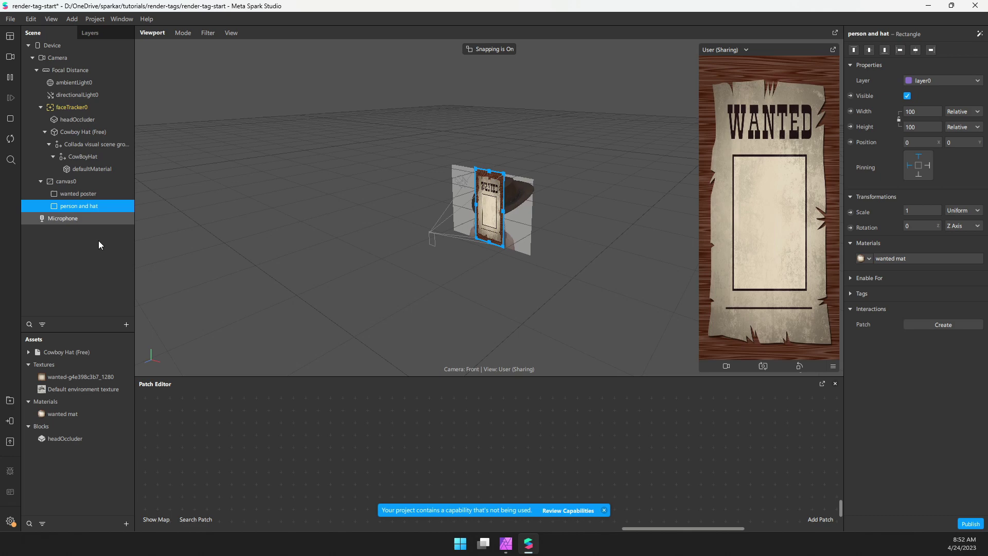
Step: Duplicate wanted mat and rename the copy 'person and hat mat'
left_click(63, 415)
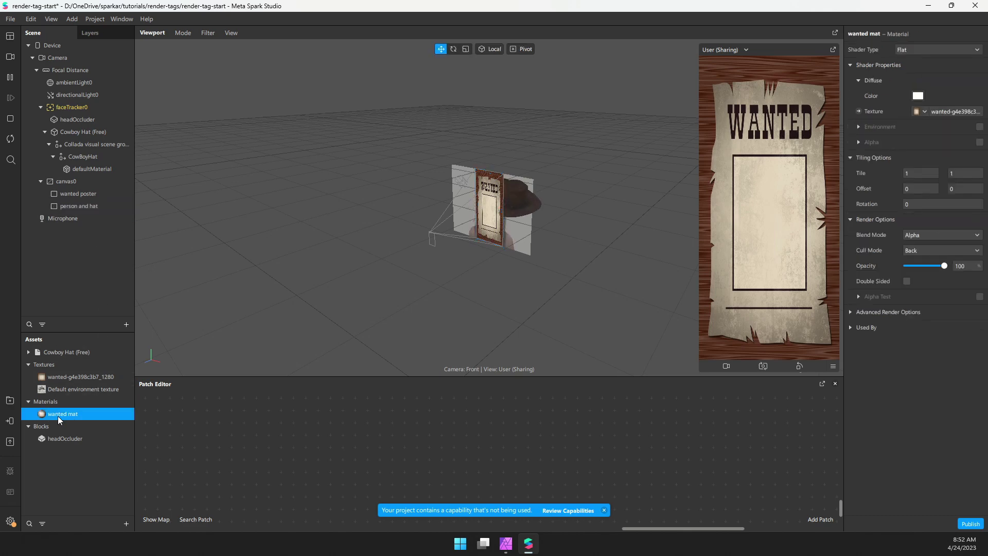
key("ctrl+d")
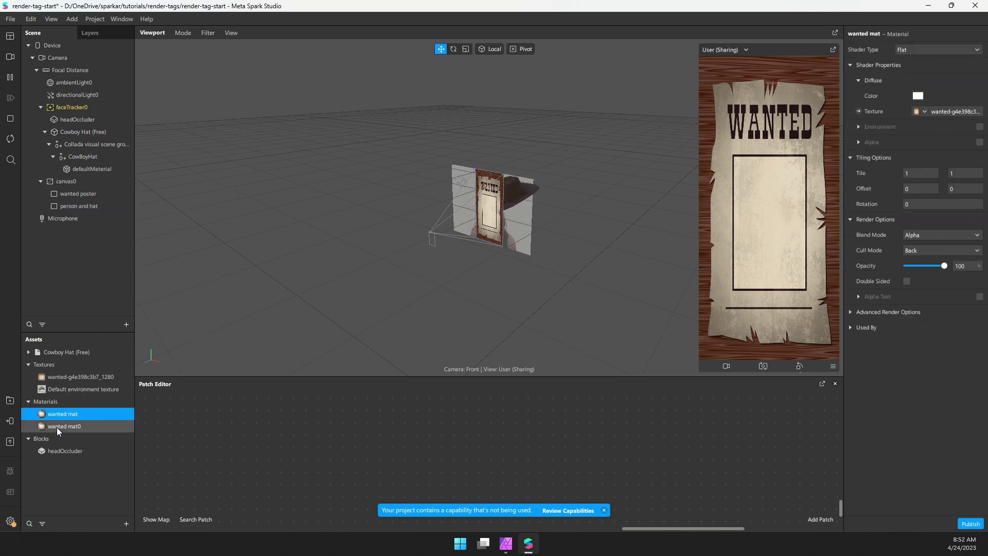
right_click(57, 427)
left_click(88, 497)
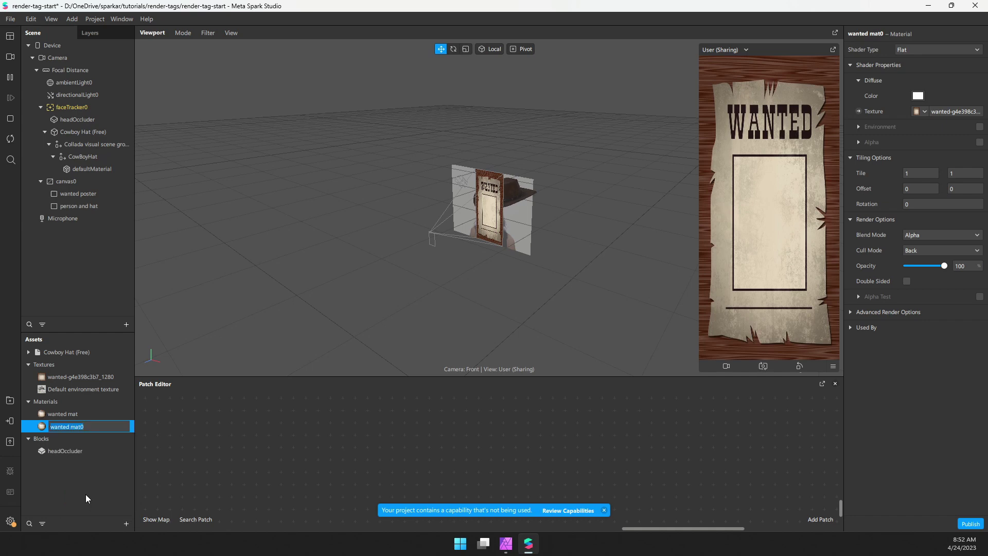
type("person and hat ma")
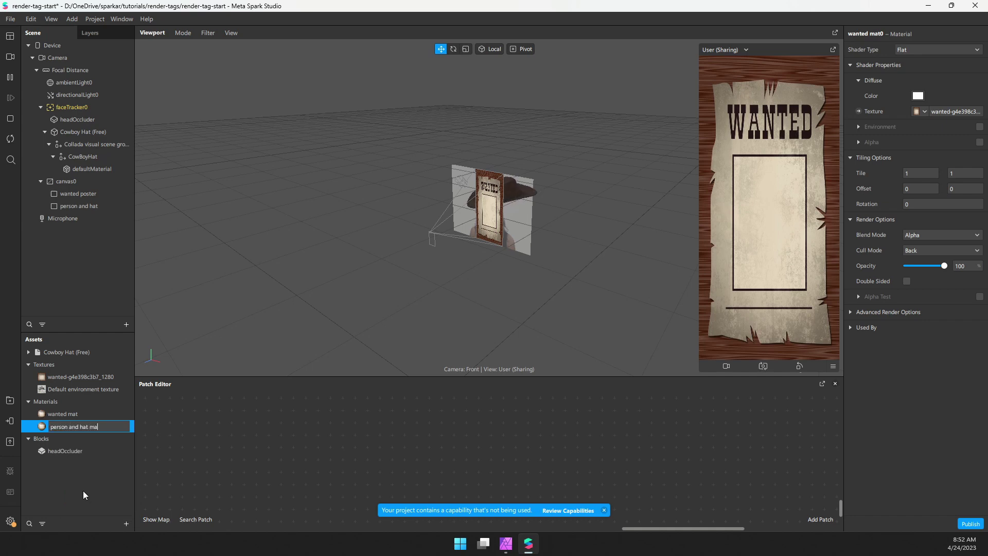
type("t")
key("Return")
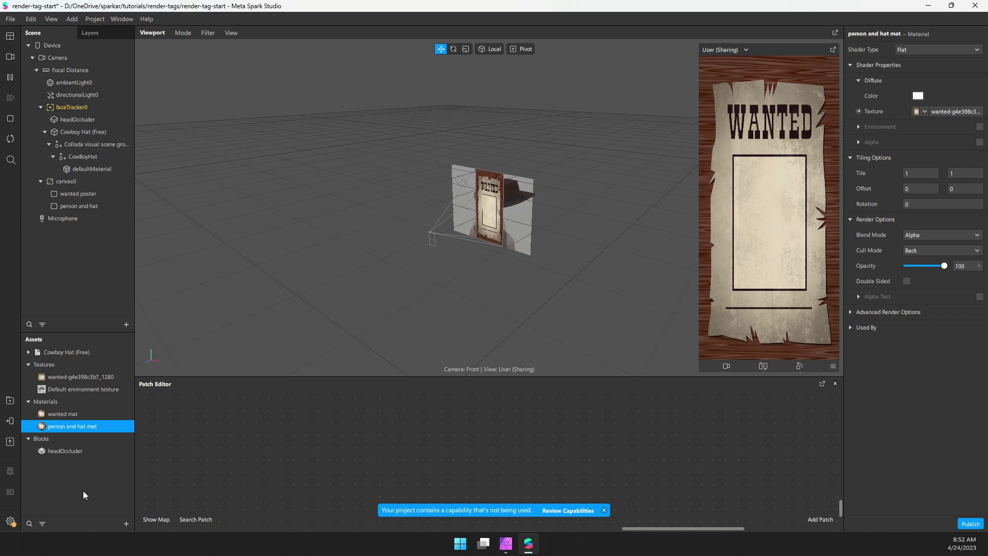
Step: Assign person and hat mat to the person and hat rectangle
left_click(95, 208)
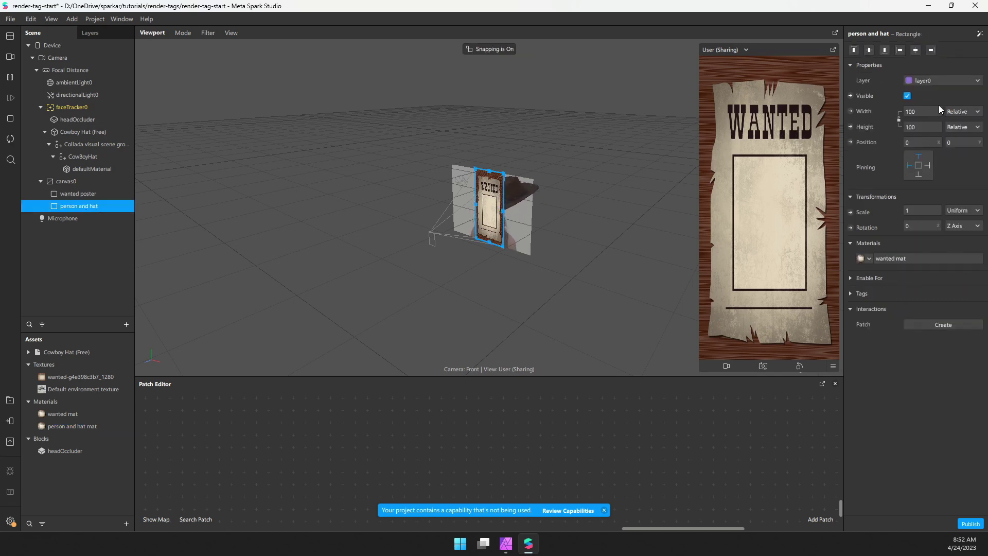
left_click(868, 259)
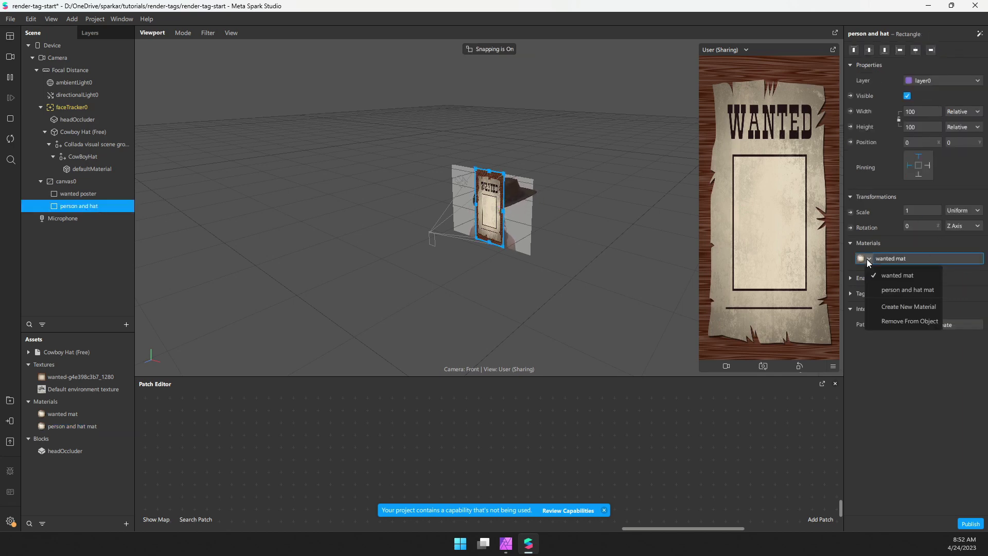
left_click(881, 288)
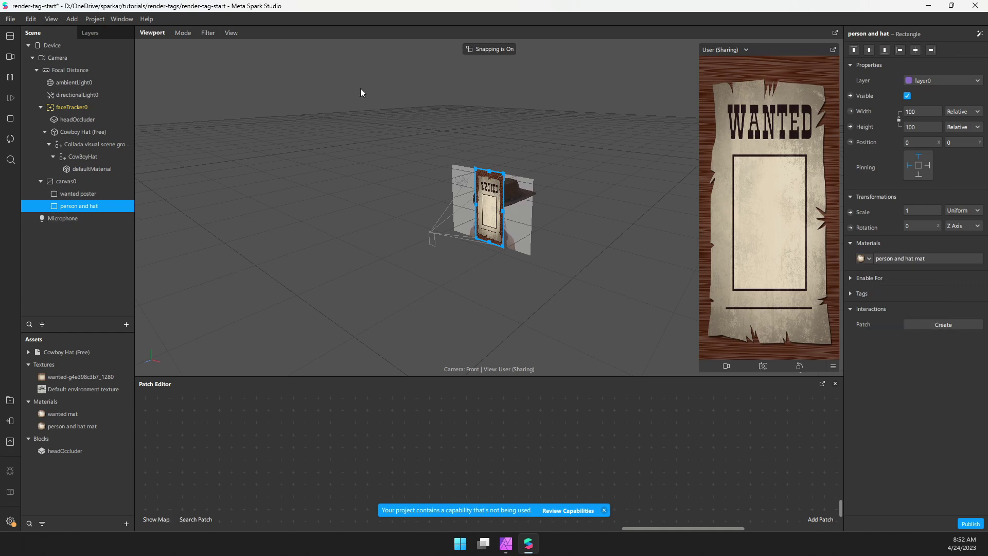
Step: In 2D canvas editing, resize person and hat to width 50 at 98, 279 inside the poster
left_click(172, 31)
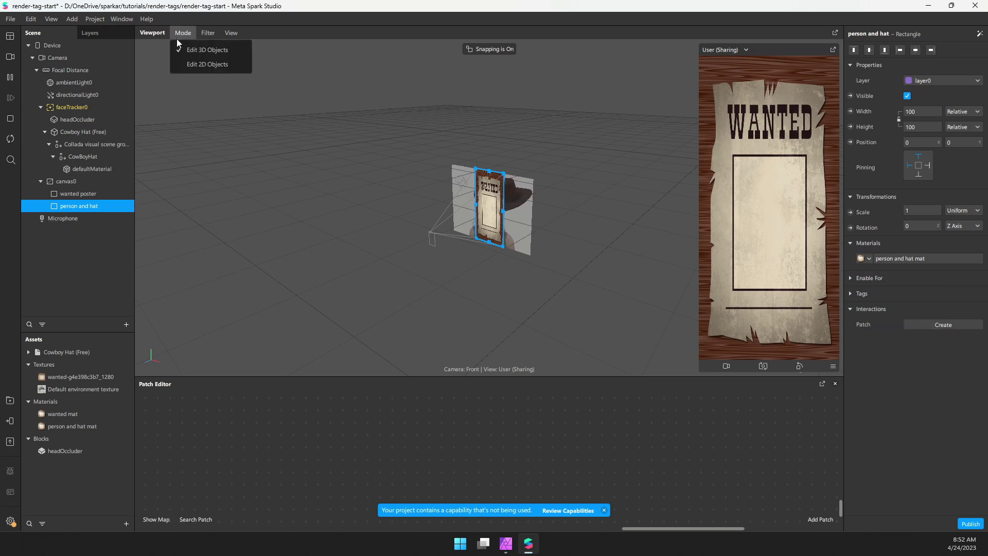
left_click(199, 63)
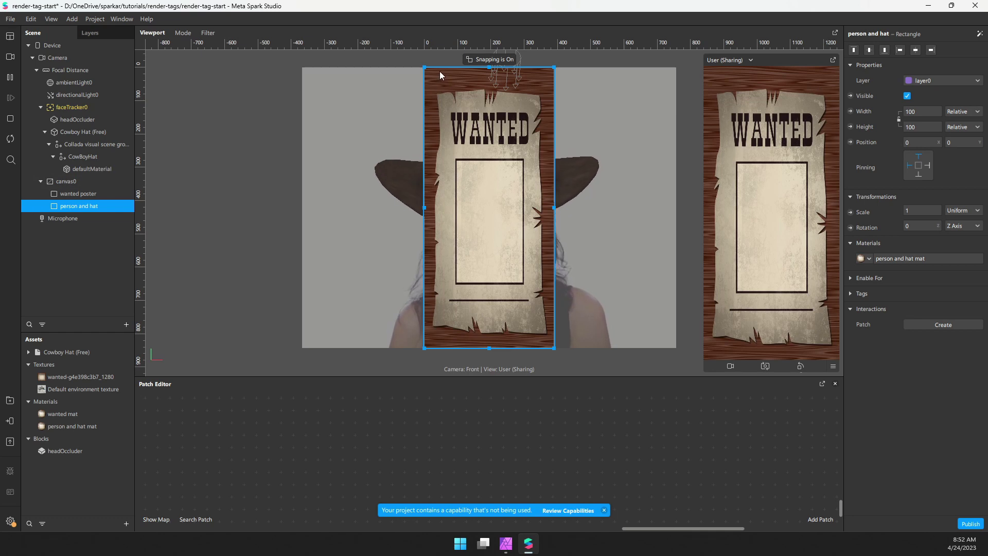
left_click_drag(425, 68, 459, 164)
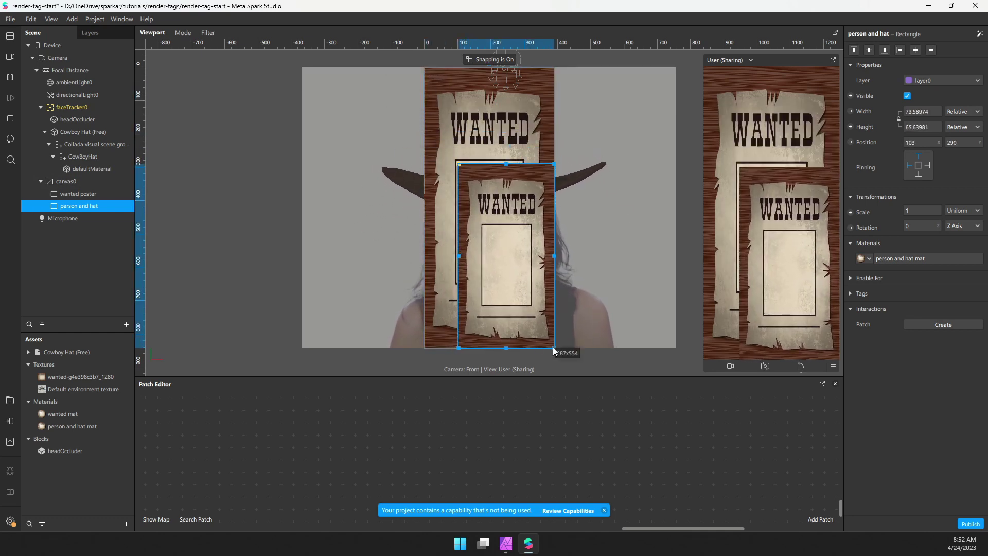
left_click_drag(553, 347, 522, 282)
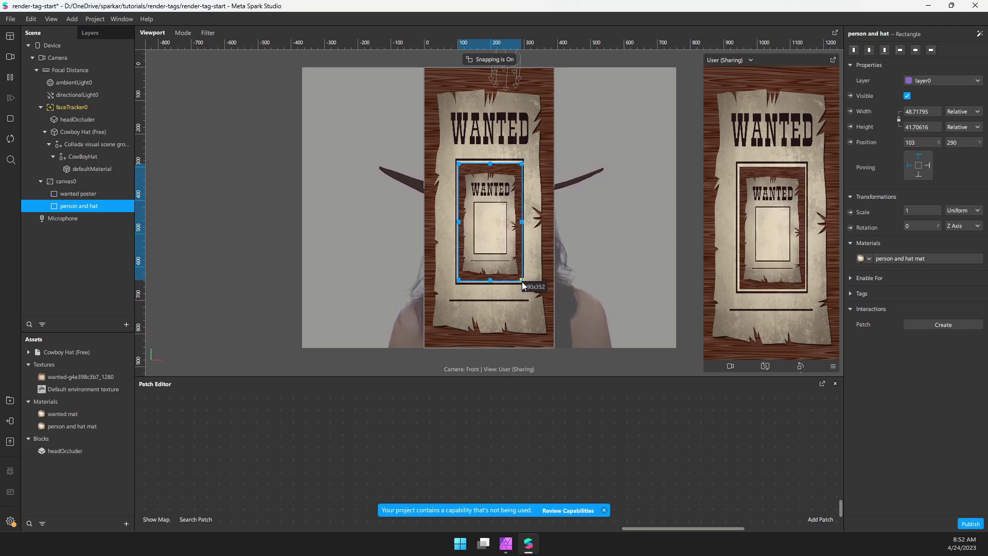
left_click_drag(455, 162, 456, 160)
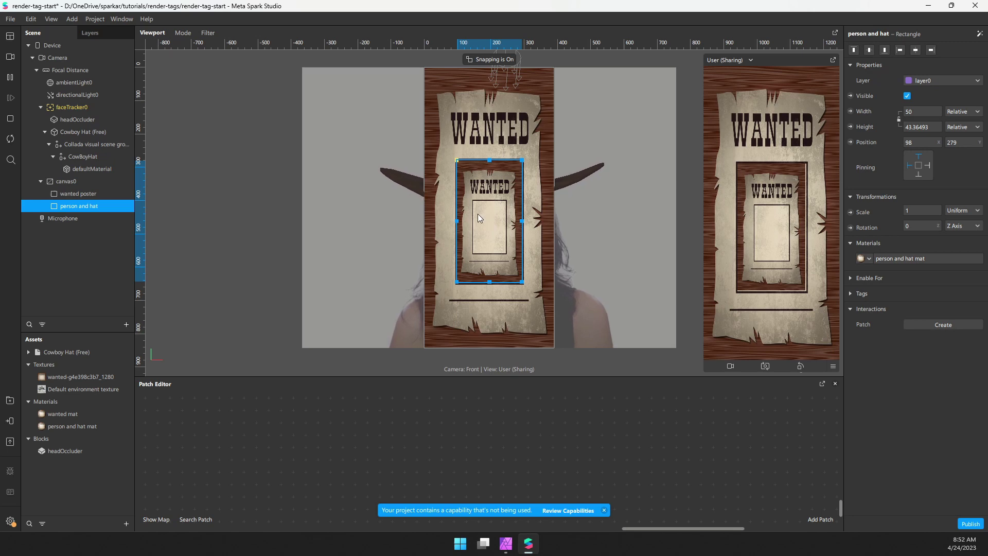
left_click_drag(419, 376, 415, 337)
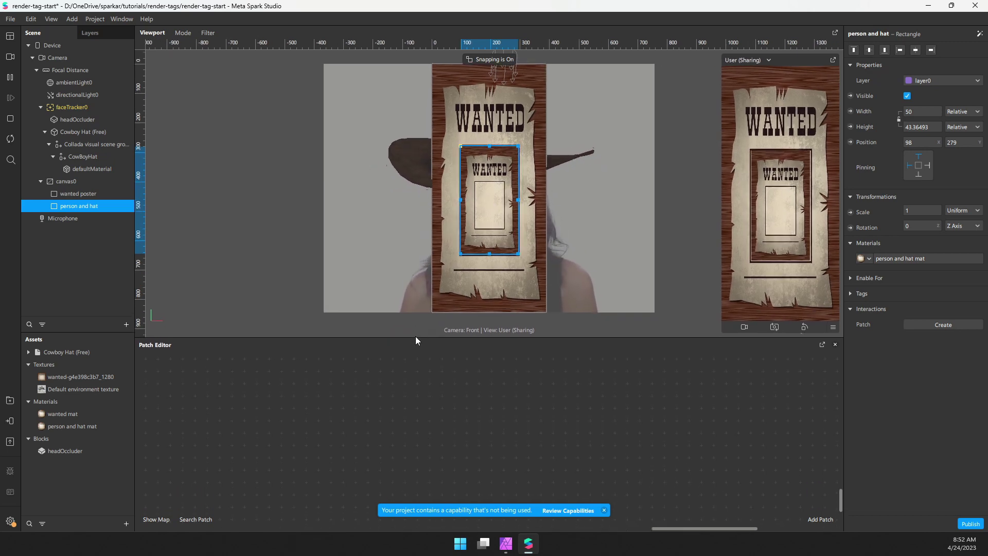
Step: Create a Diffuse Texture patch for person and hat mat and enlarge the Patch Editor
left_click(79, 426)
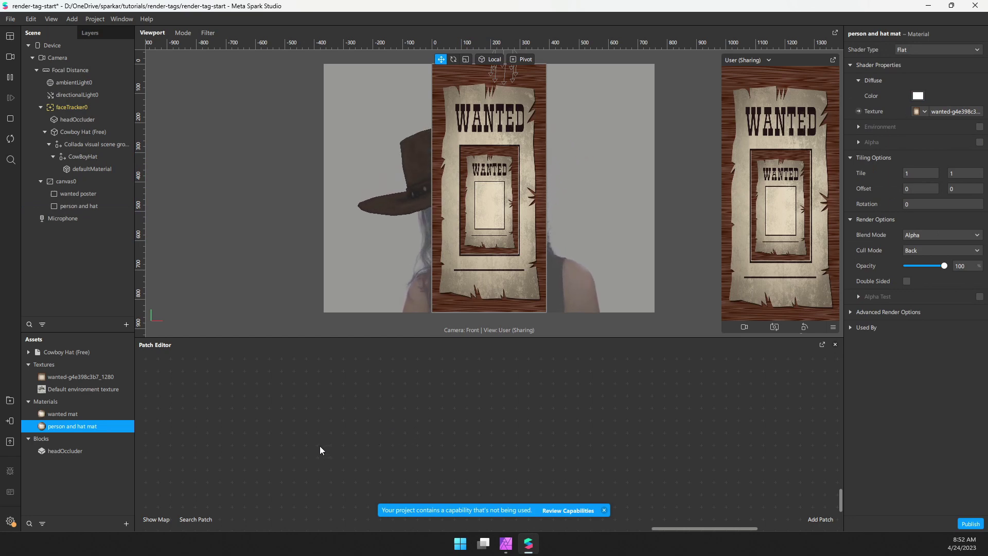
left_click(859, 112)
left_click_drag(535, 451, 695, 387)
left_click_drag(680, 339, 696, 366)
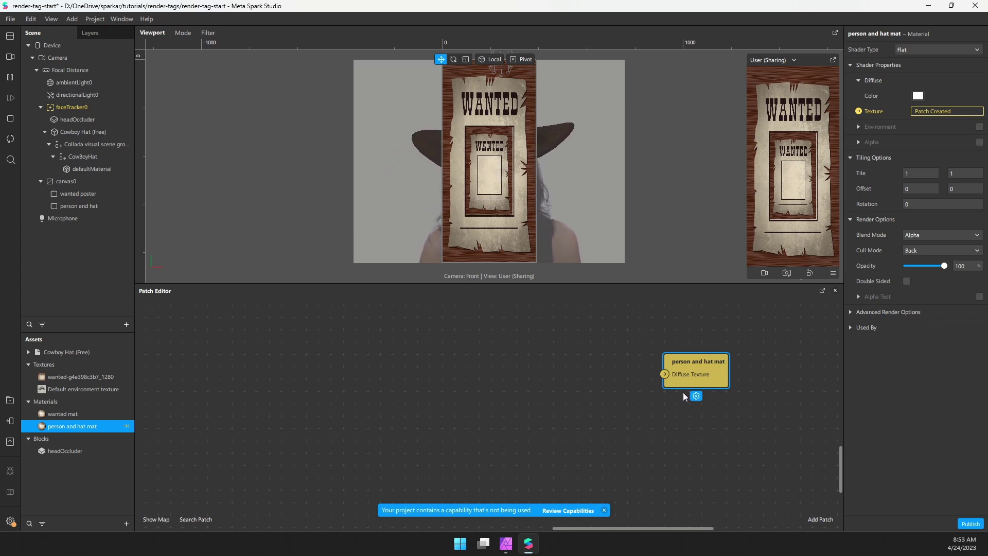
Step: Create the Device's Default Pipeline and tidy its camera texture and Device patches
left_click(59, 46)
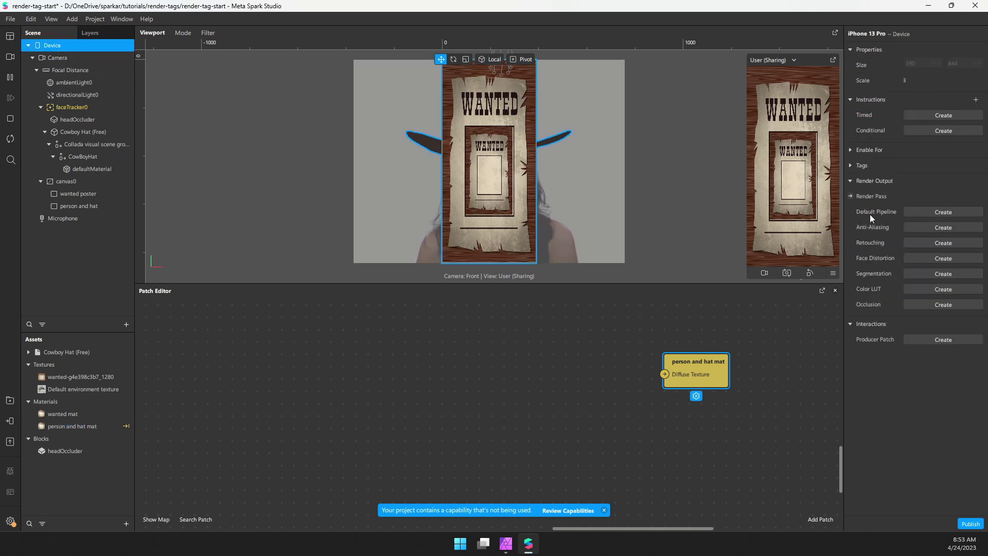
left_click(934, 211)
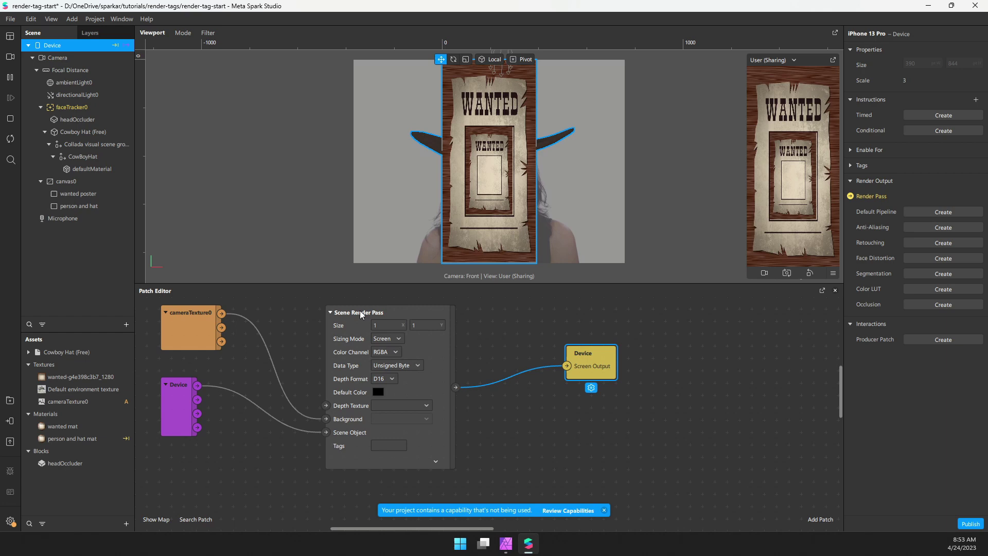
left_click(191, 331)
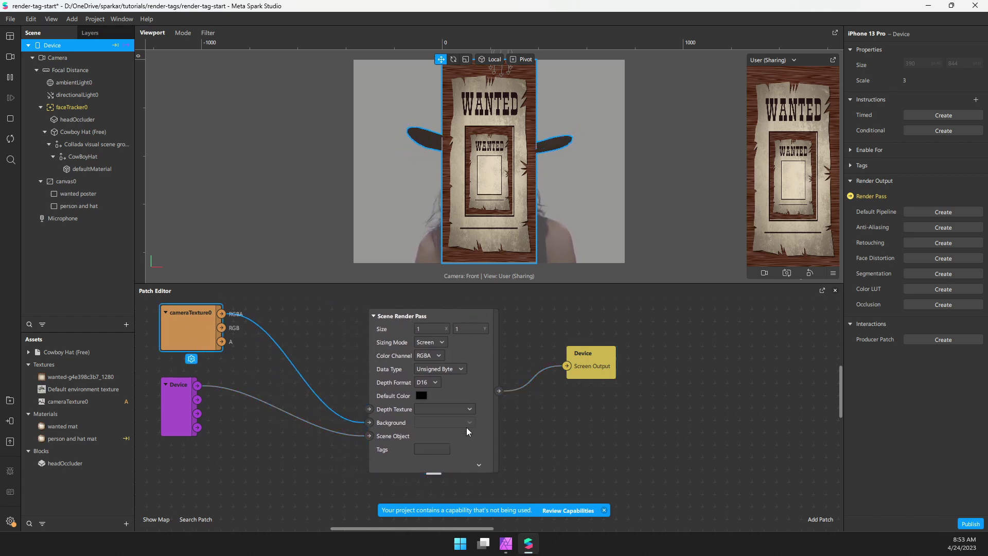
left_click_drag(181, 393, 205, 399)
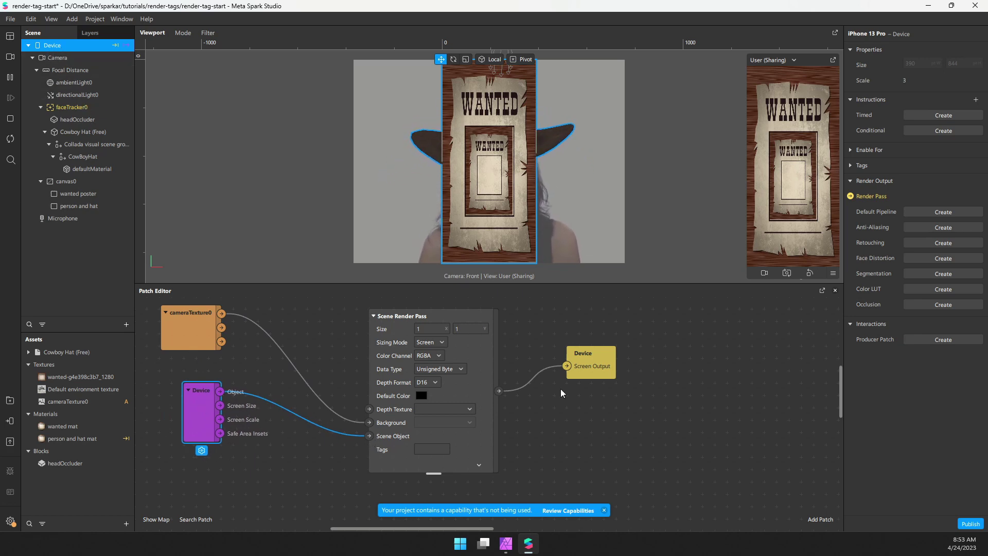
Step: Move the person and hat mat patch beside the Scene Render Pass chain
left_click_drag(661, 383, 222, 404)
scroll(535, 396, "down", 3)
scroll(530, 397, "down", 5)
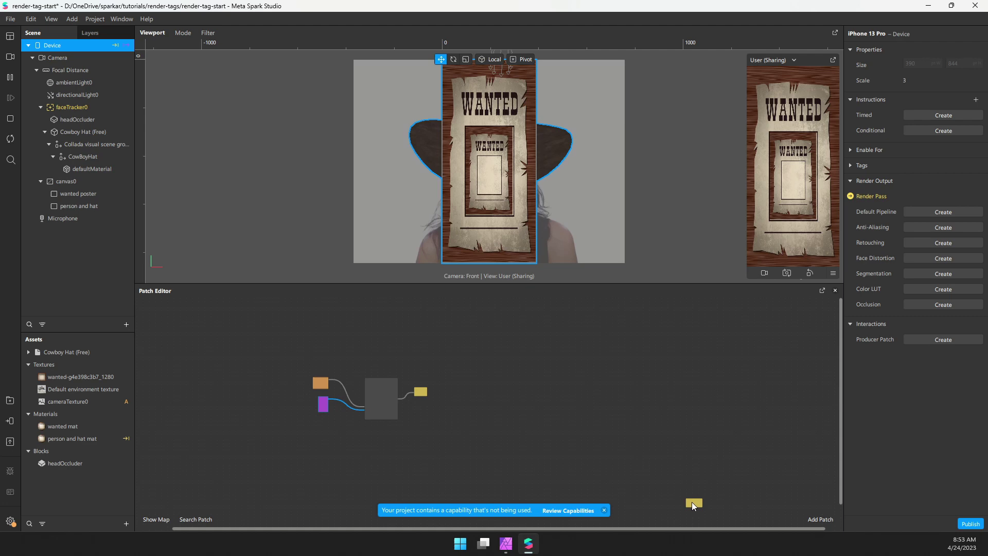
left_click_drag(693, 502, 420, 401)
scroll(420, 401, "up", 2)
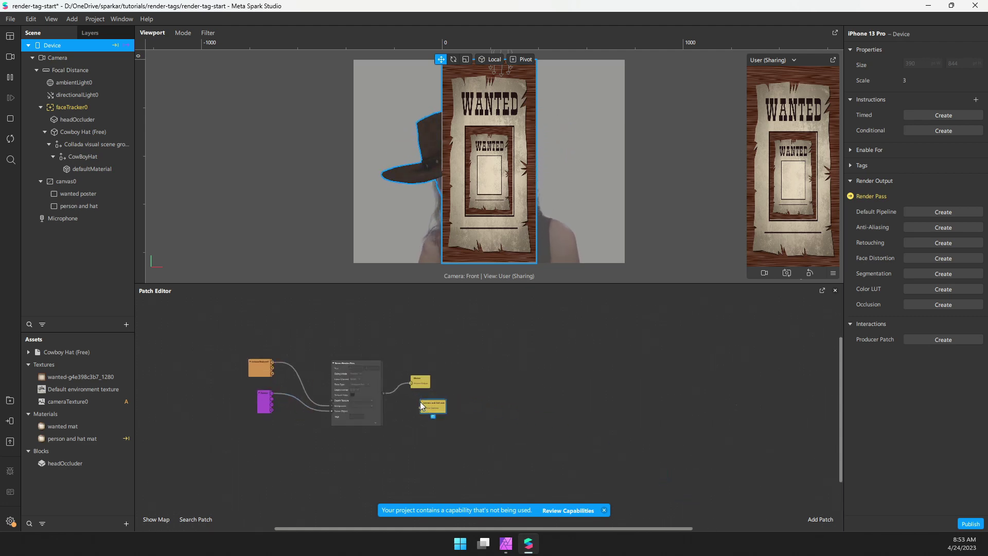
scroll(420, 401, "up", 4)
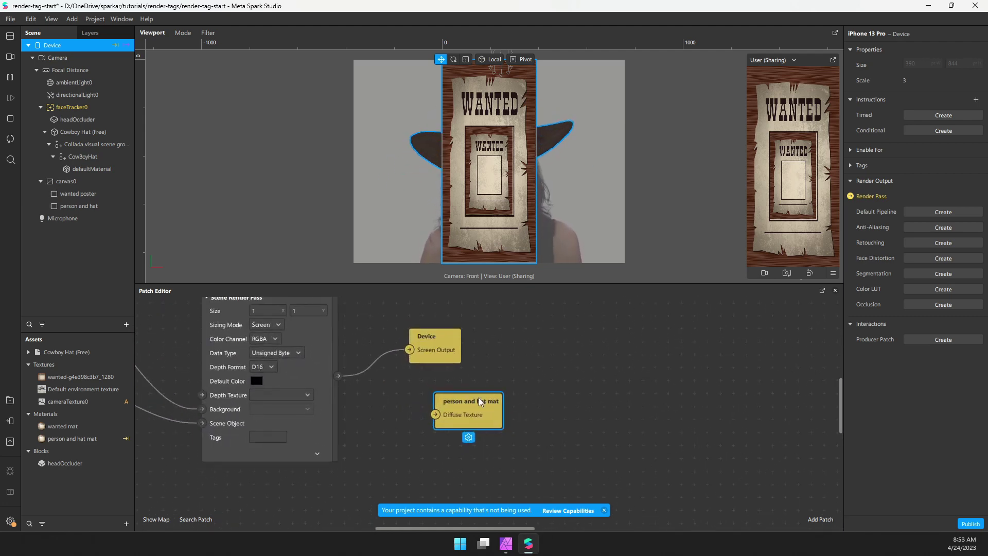
Step: Connect Render Target 1 to person and hat mat's Diffuse Texture and check the render-loop error
left_click_drag(338, 375, 436, 415)
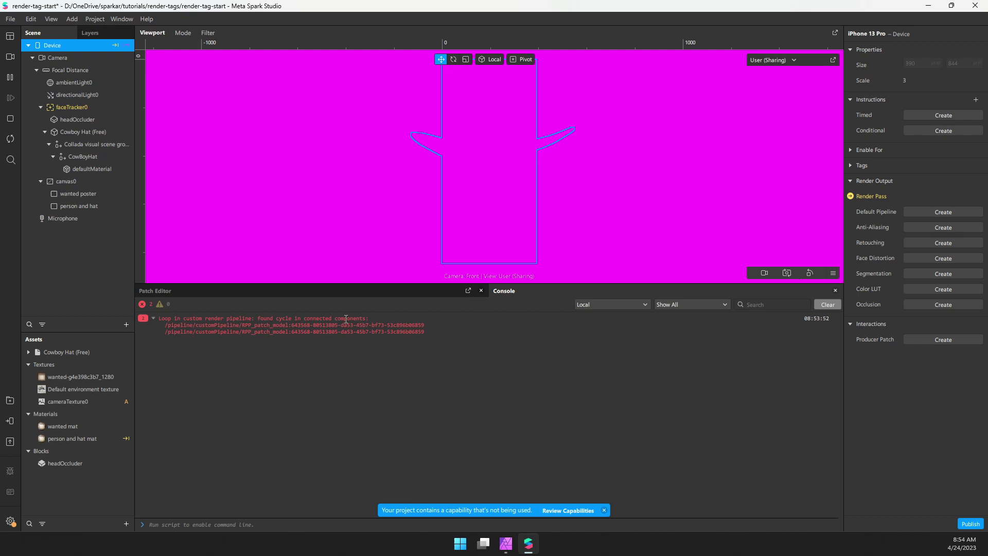
left_click(212, 292)
left_click_drag(361, 447, 580, 457)
left_click(451, 322)
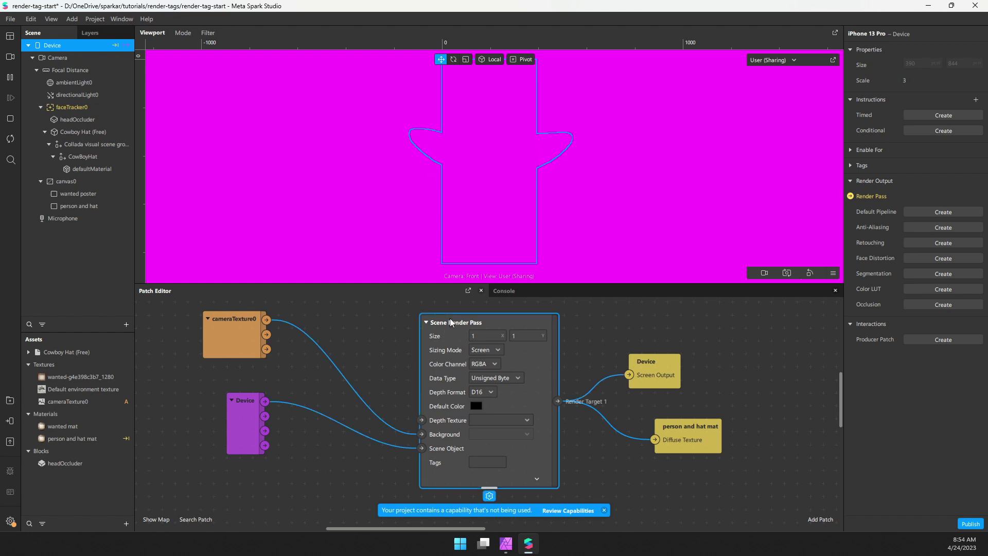
left_click(28, 46)
left_click(28, 45)
left_click(76, 206)
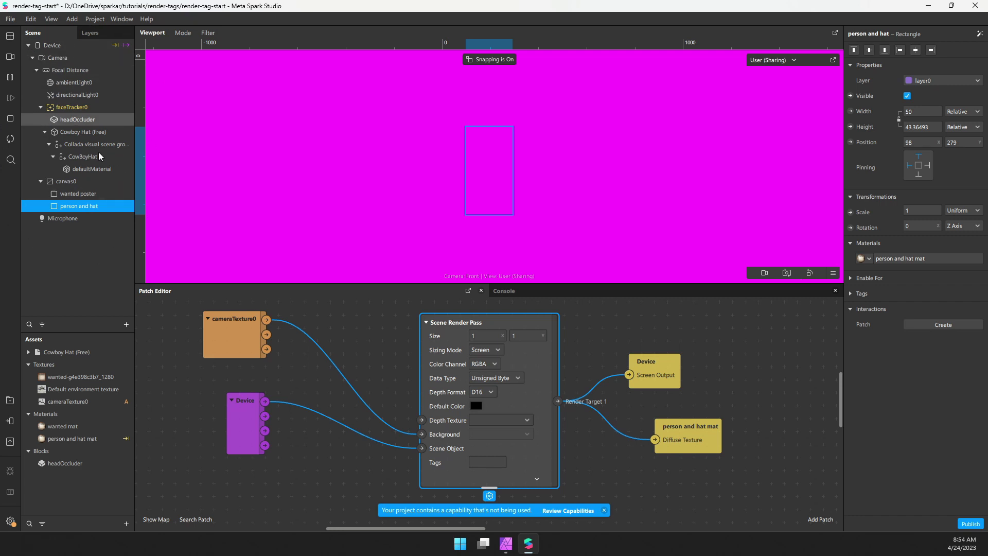
Step: Add faceTracker0 patches to the graph, then delete them
left_click(233, 426)
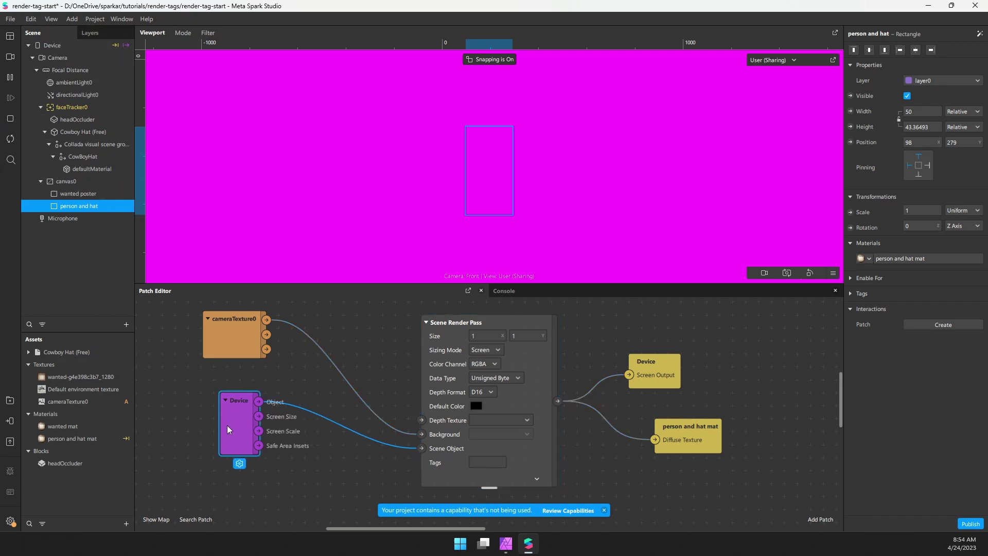
left_click(82, 106)
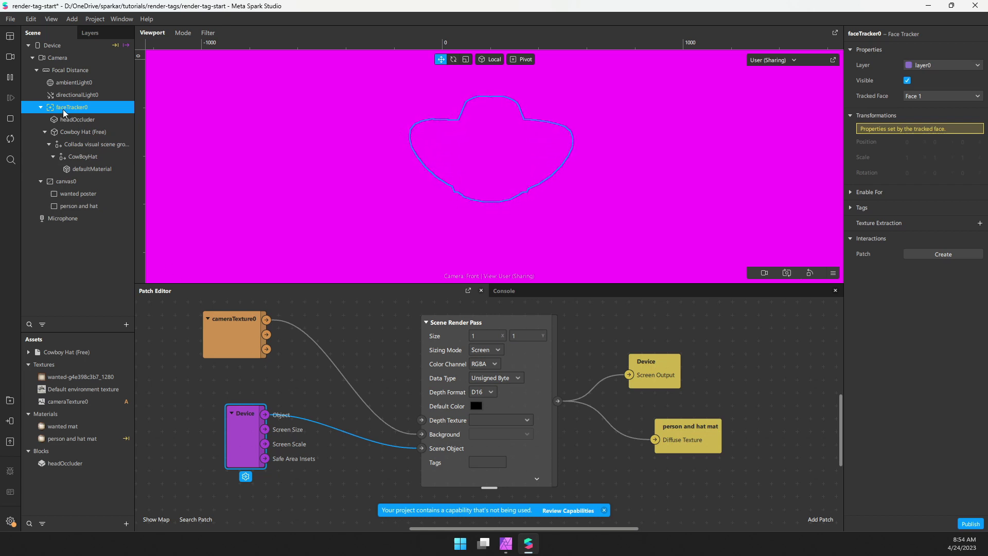
left_click_drag(125, 107, 334, 334)
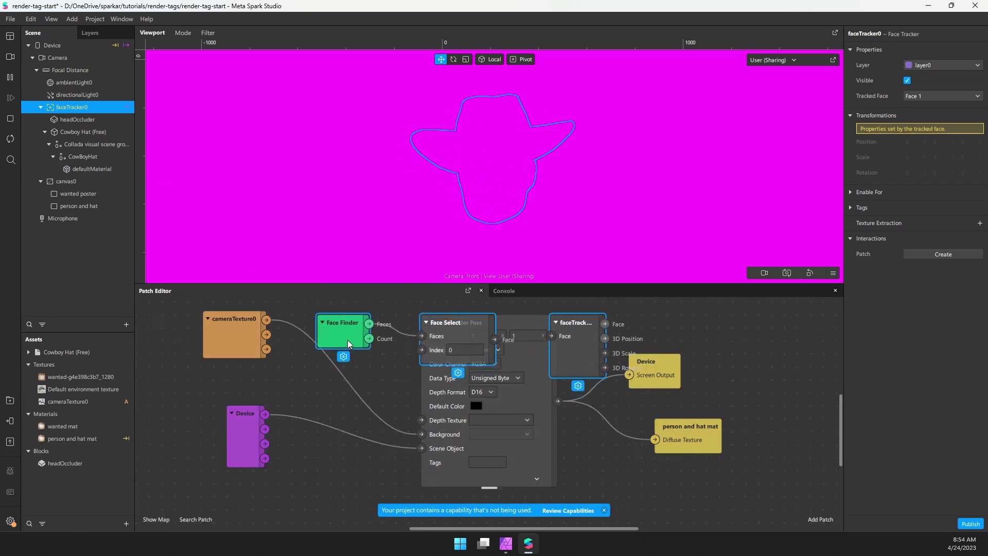
key("Delete")
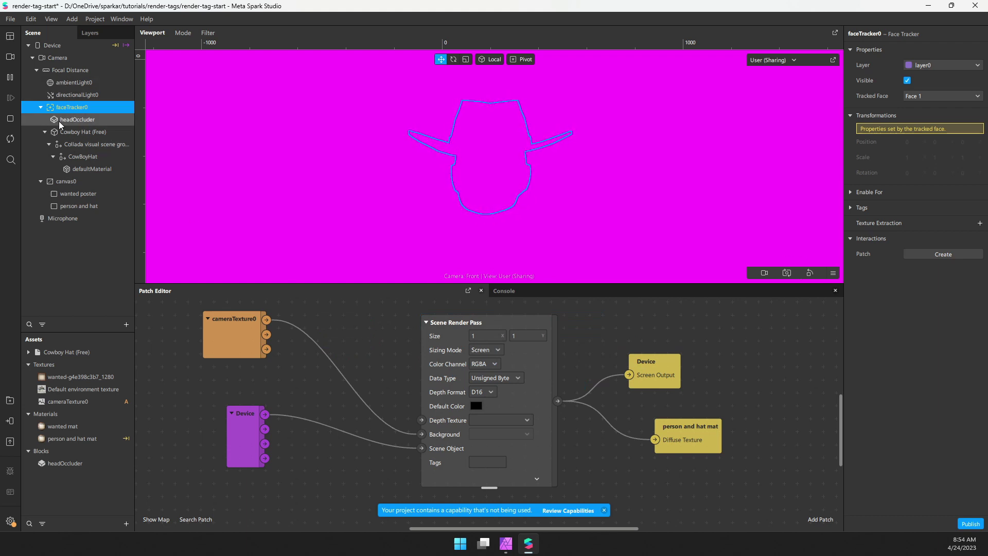
Step: Add an unconnected headOccluder patch to the Patch Editor
left_click_drag(59, 120, 410, 363)
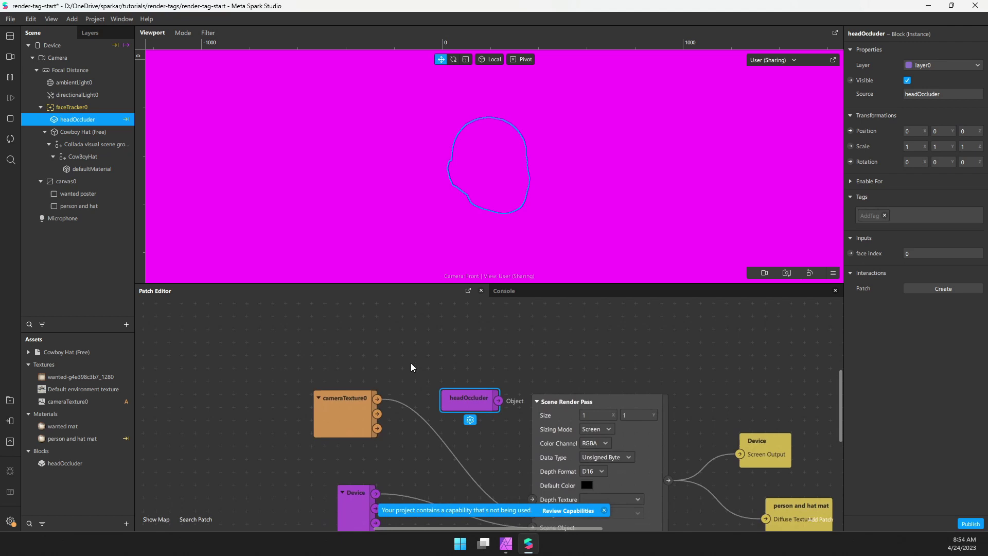
scroll(386, 360, "down", 3)
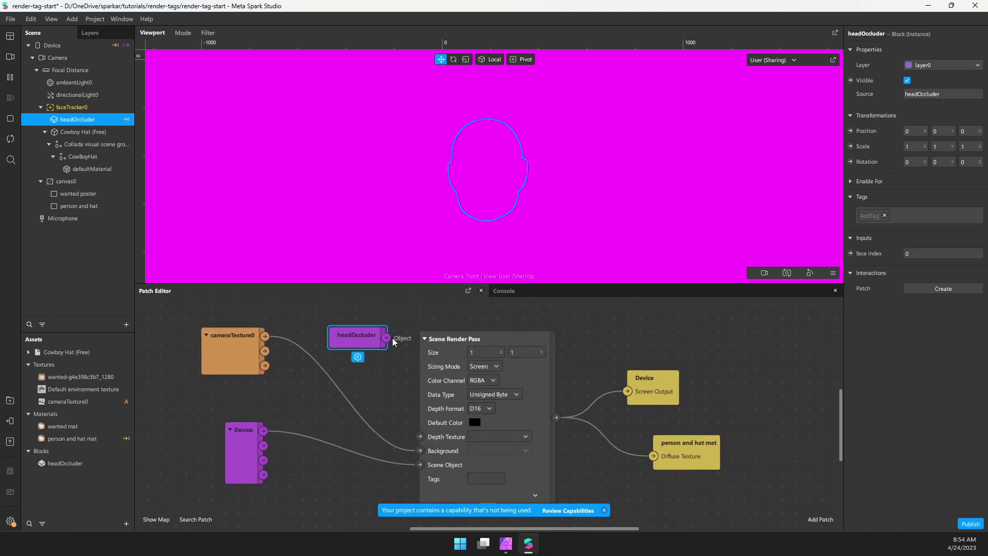
left_click_drag(387, 339, 381, 359)
left_click(361, 363)
Step: Delete the headOccluder patch and move canvas0 below Microphone, outside the camera
key("Delete")
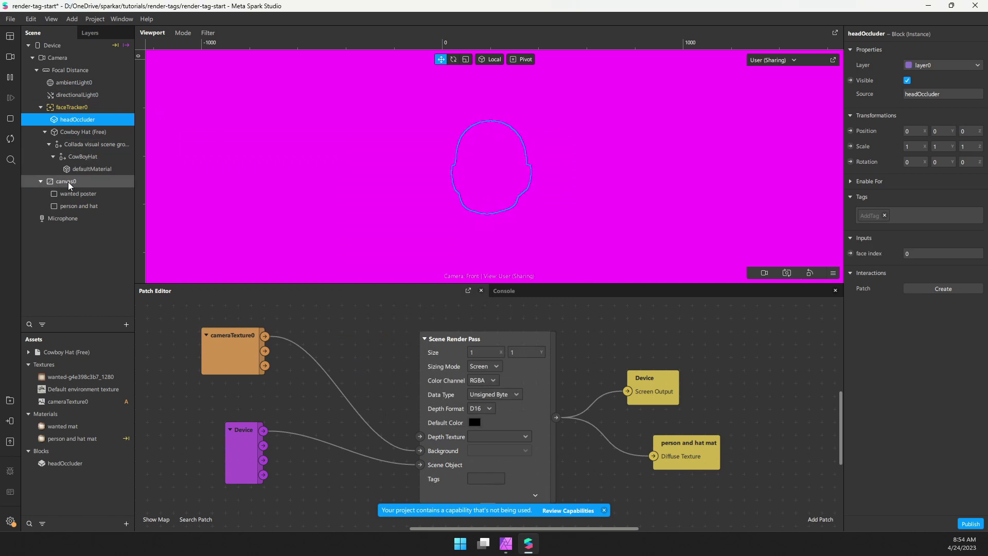
left_click_drag(68, 181, 66, 254)
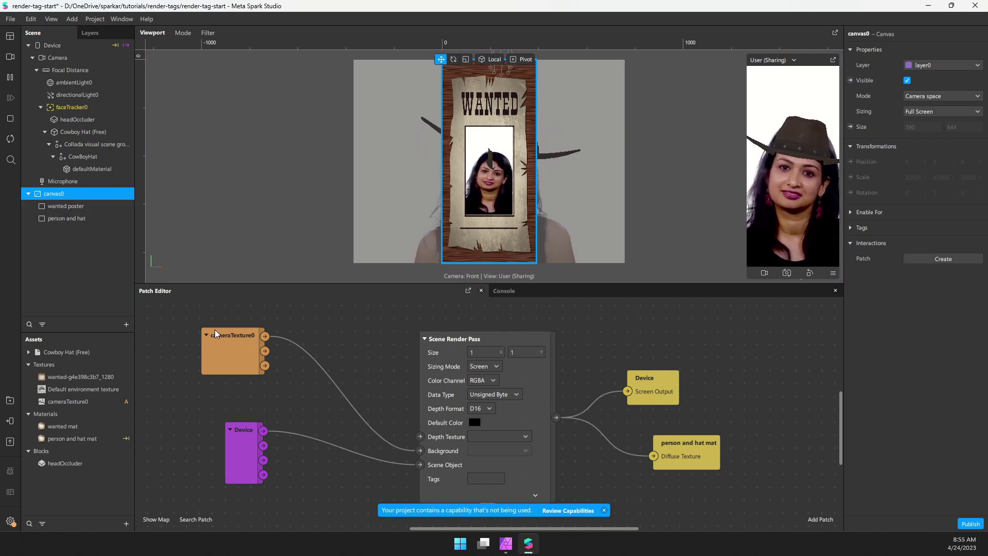
left_click(28, 45)
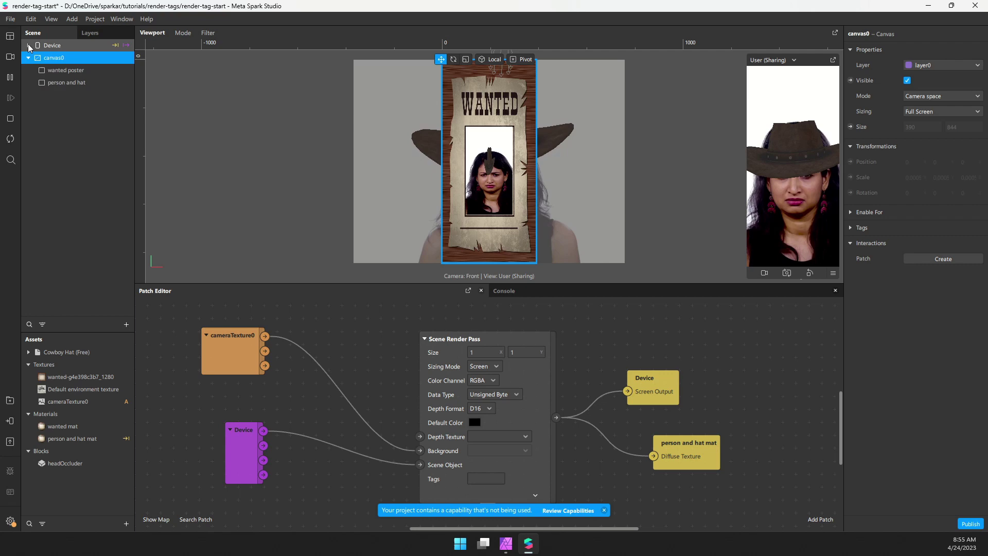
left_click(29, 45)
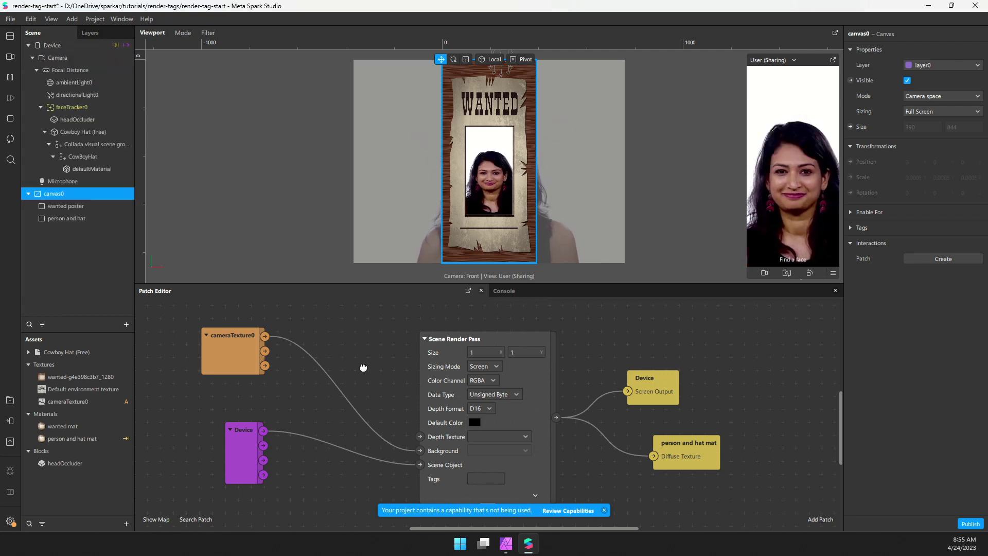
Step: Delete the Device Screen Output patch so the render pass feeds only person and hat mat
scroll(302, 319, "down", 2)
scroll(302, 319, "right", 2)
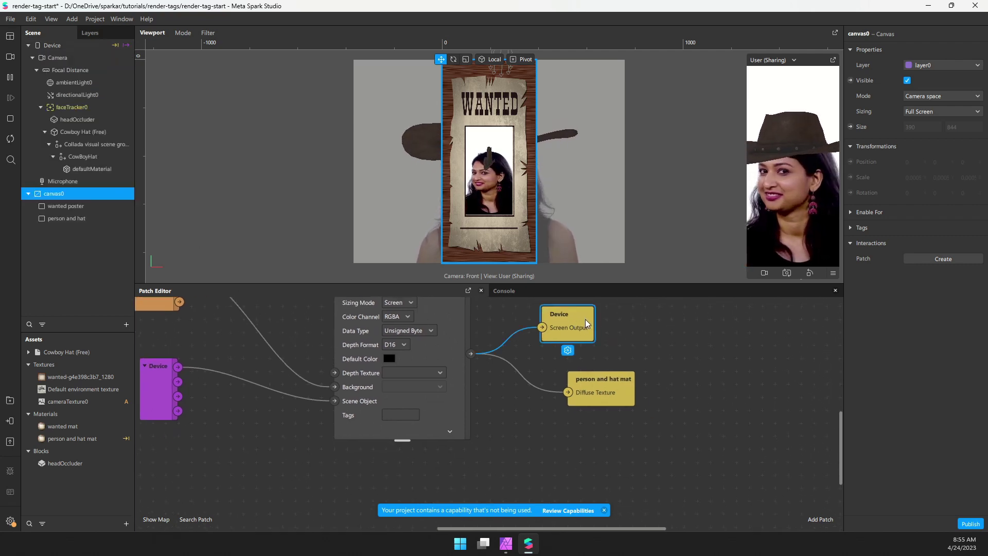
key("Delete")
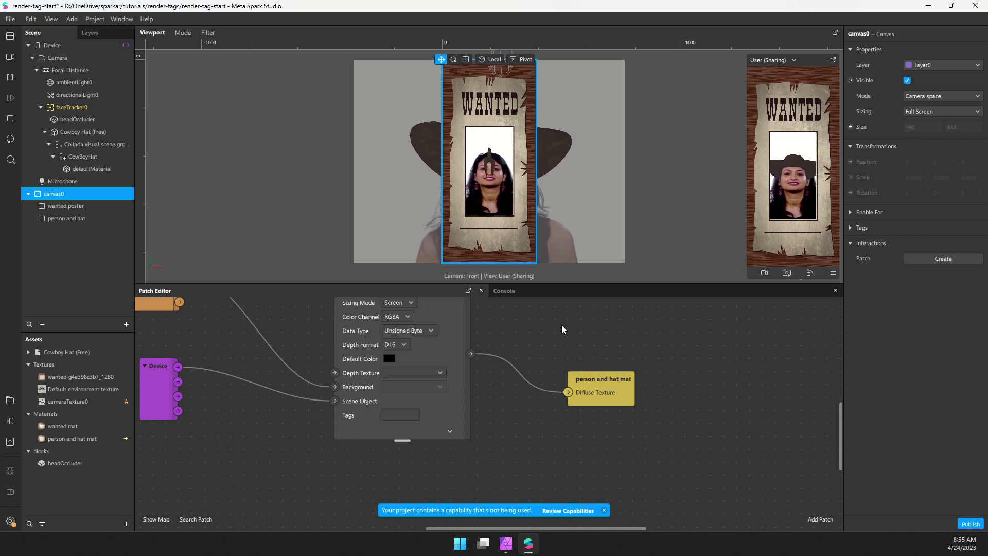
scroll(591, 345, "up", 2)
scroll(592, 344, "left", 2)
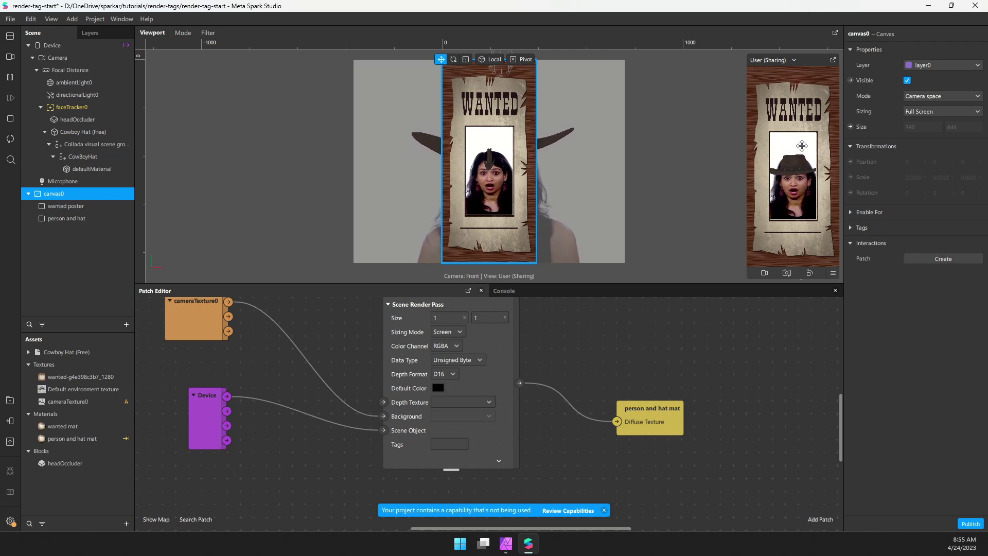
Step: Enable Person segmentation on the Camera
left_click(77, 59)
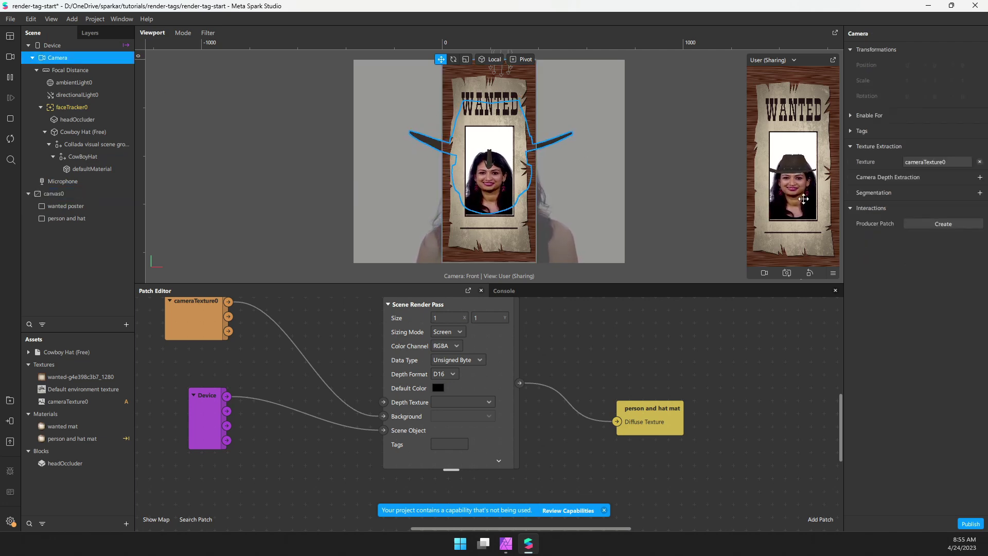
left_click(979, 193)
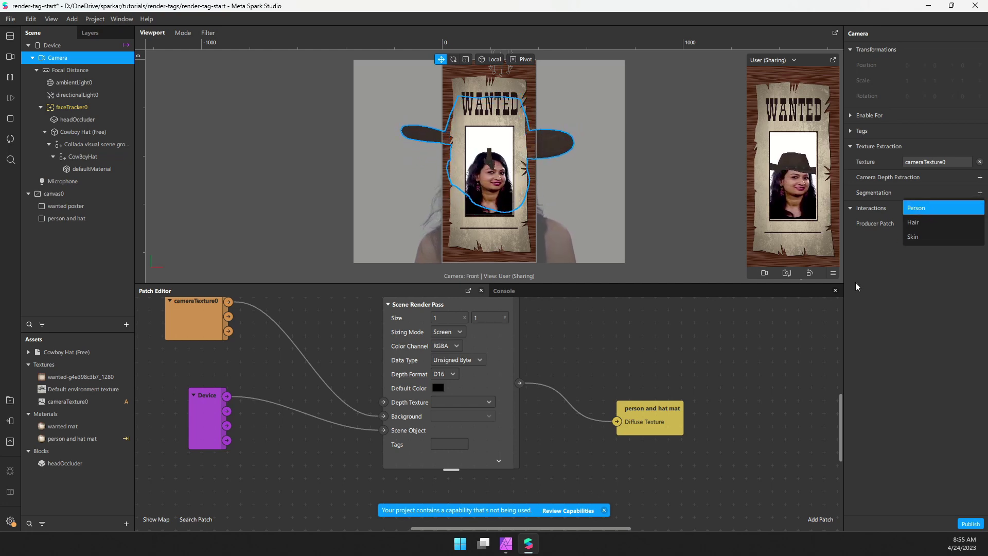
left_click(921, 208)
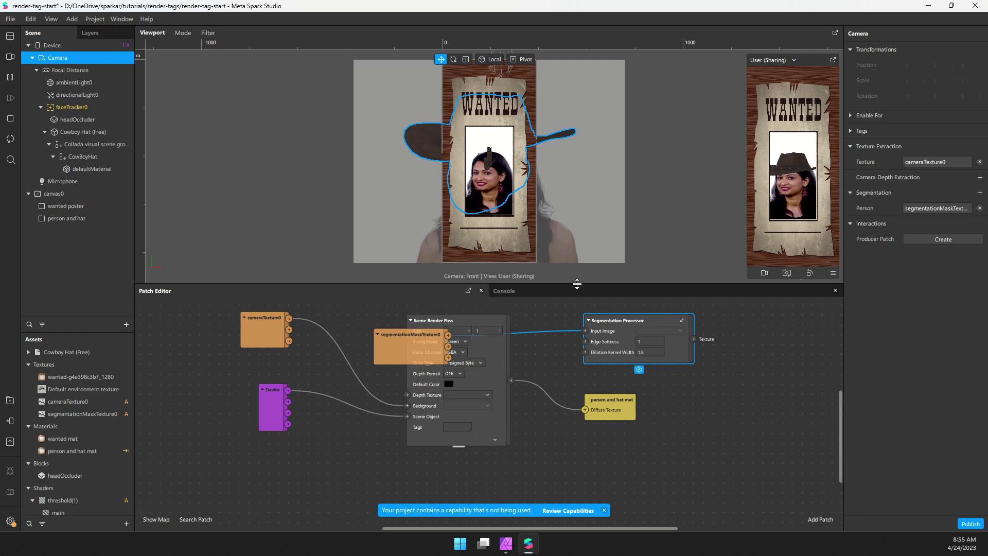
Step: Move the segmentation mask texture and Segmentation Processor patches below the Scene Render Pass
left_click_drag(575, 283, 529, 172)
left_click(413, 223)
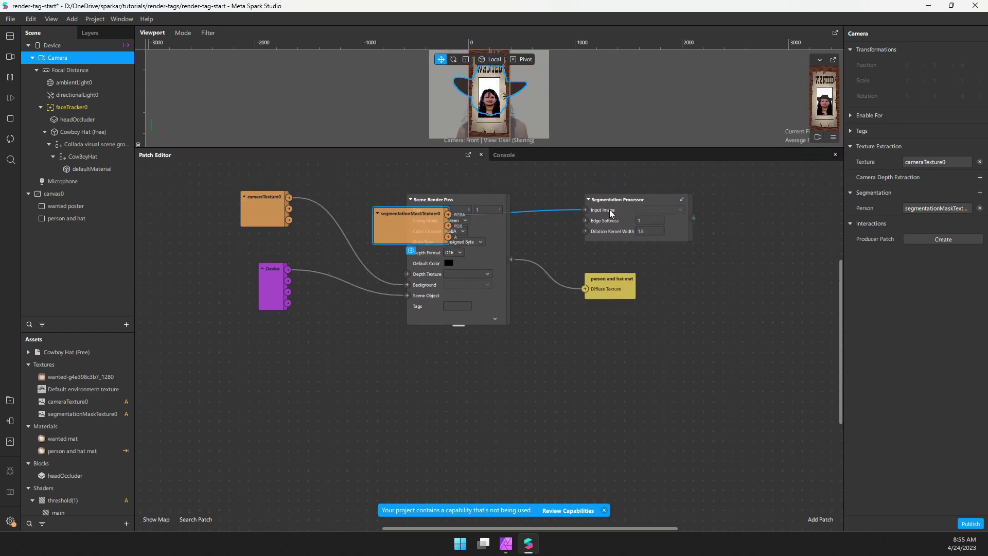
double_click(630, 200)
left_click_drag(630, 201, 441, 391)
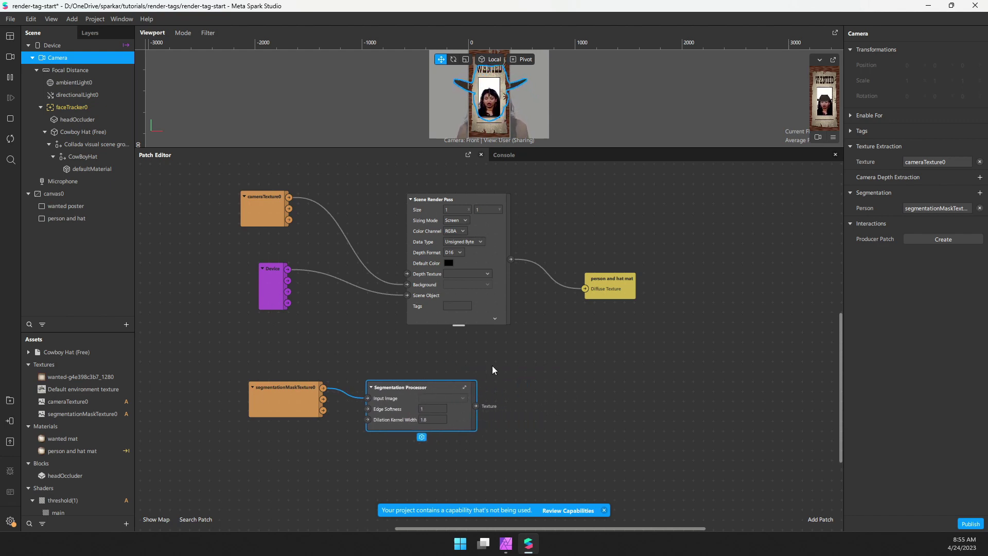
Step: Add an Unpack patch fed by the Scene Render Pass output
left_click_drag(597, 283, 724, 232)
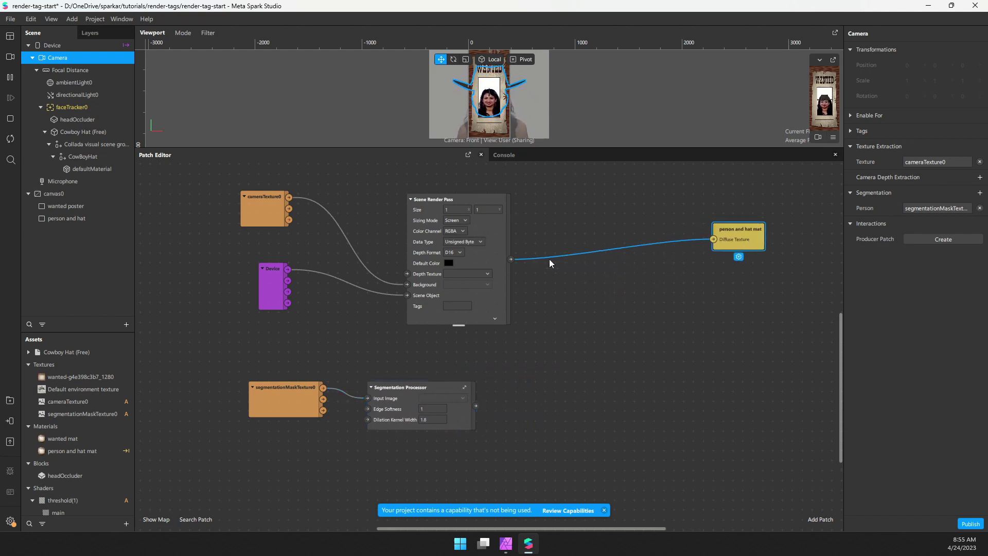
left_click_drag(511, 260, 556, 270)
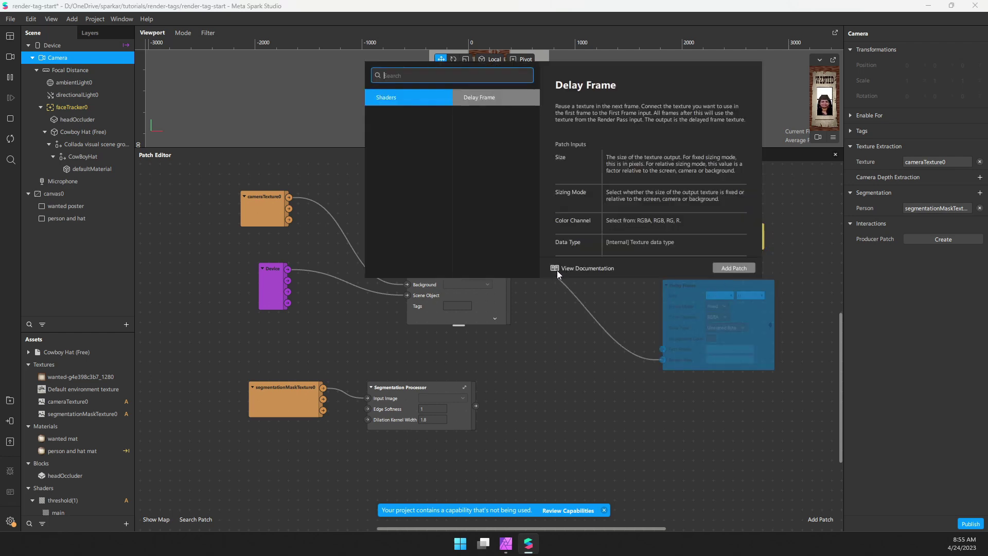
type("unpack")
key("Return")
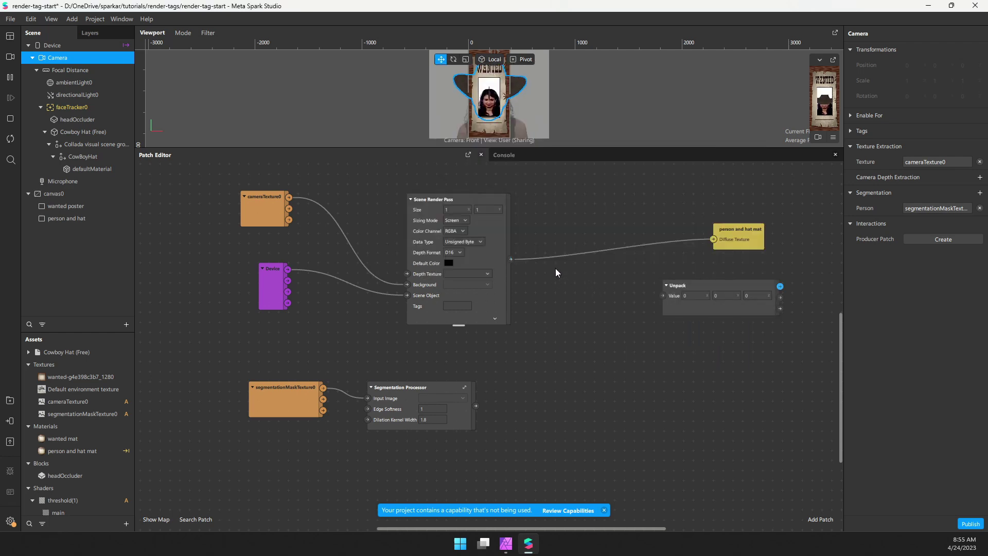
left_click_drag(511, 259, 566, 290)
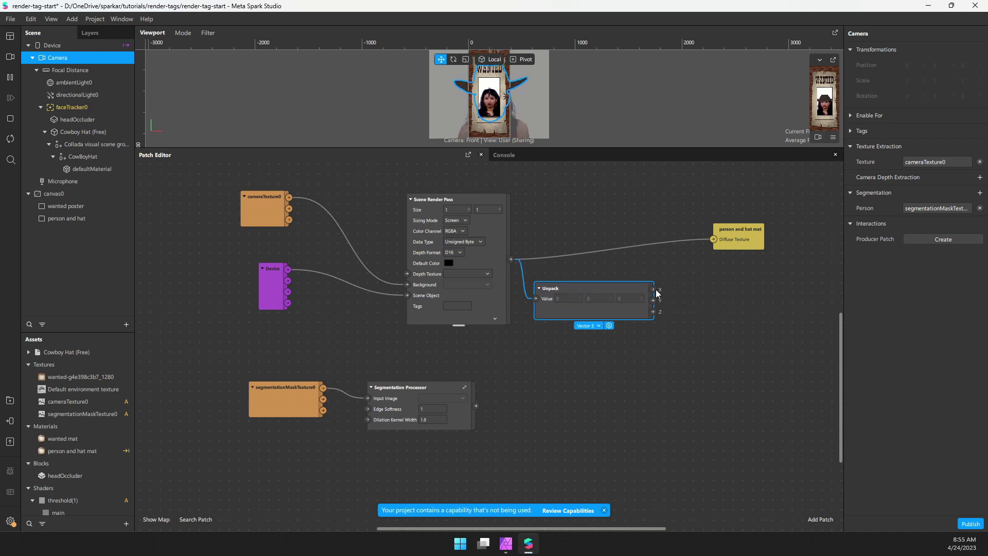
left_click_drag(652, 289, 694, 289)
Step: Add a Pack patch set to Vector 4, wired from Unpack's outputs
type("pack")
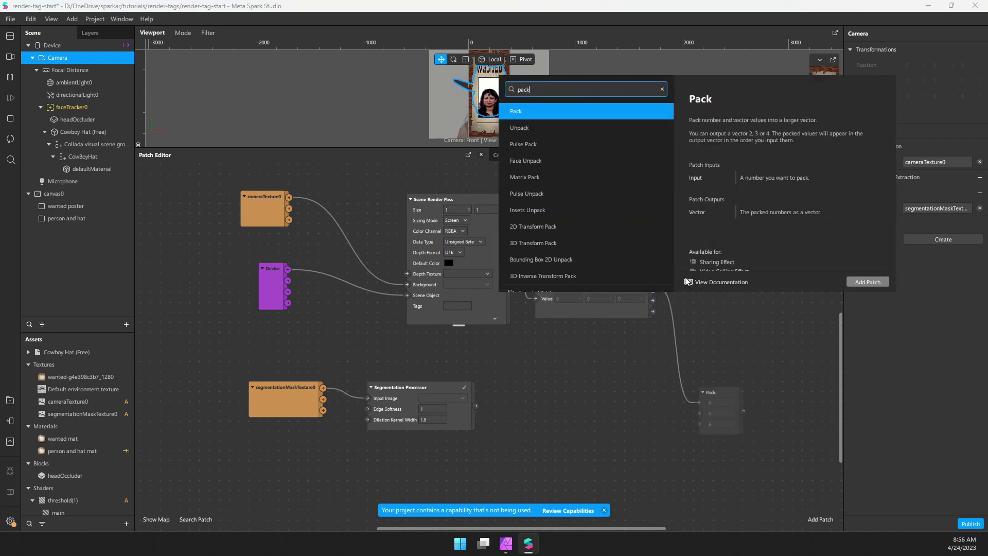
key("Return")
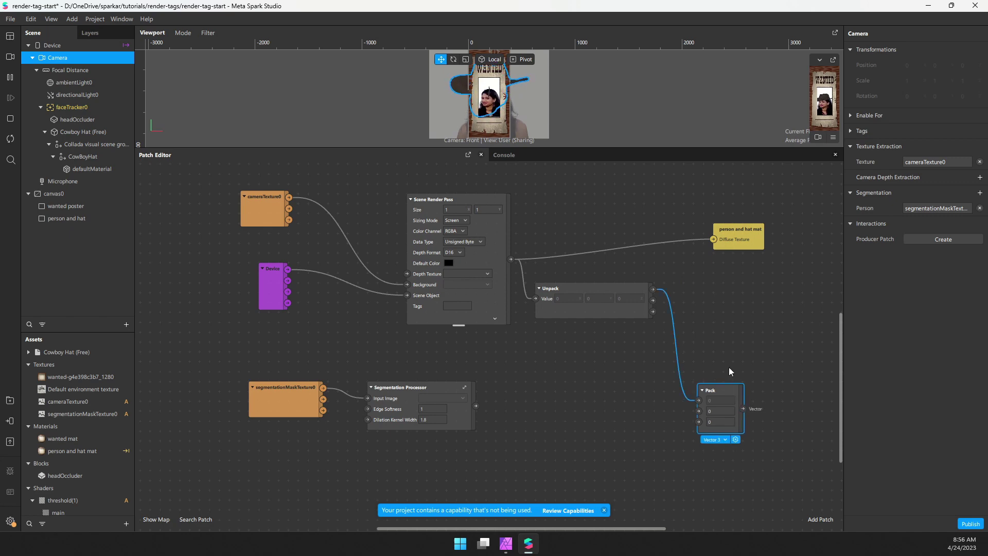
left_click_drag(721, 399, 715, 305)
left_click(712, 348)
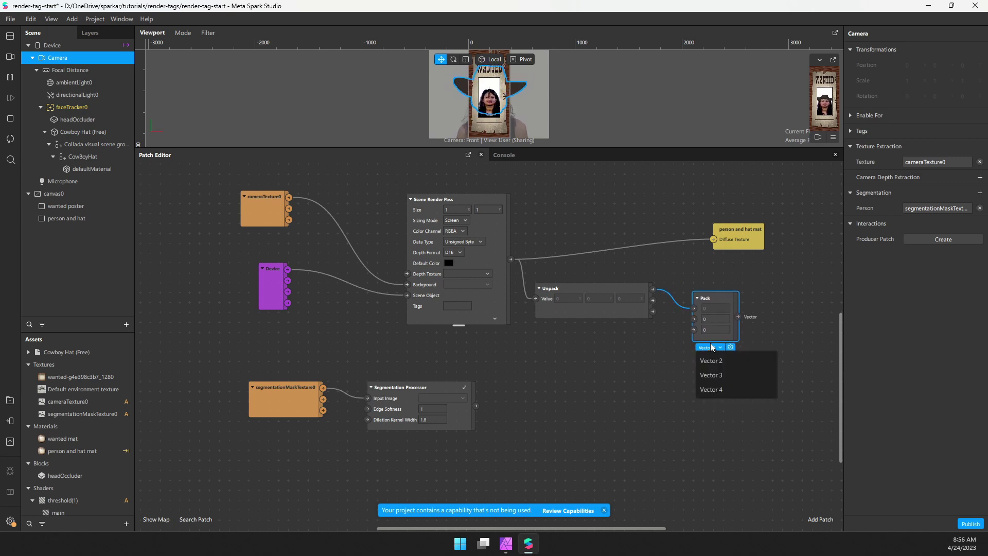
left_click(709, 390)
scroll(696, 372, "up", 2)
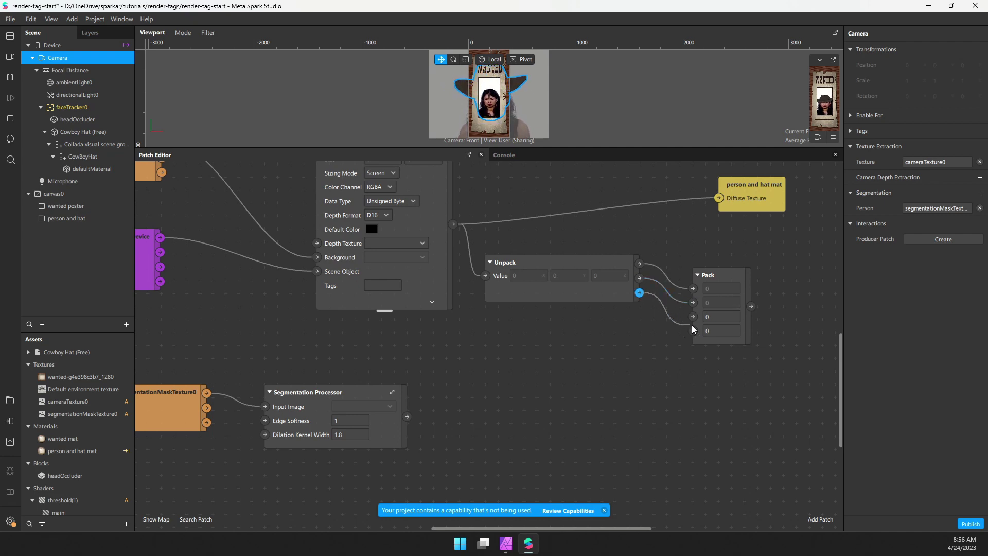
Step: Route the Segmentation Processor output through a Swizzle into Pack's fourth input
mouse_move(341, 394)
left_mouse_down()
mouse_move(364, 383)
mouse_move(351, 381)
left_mouse_up()
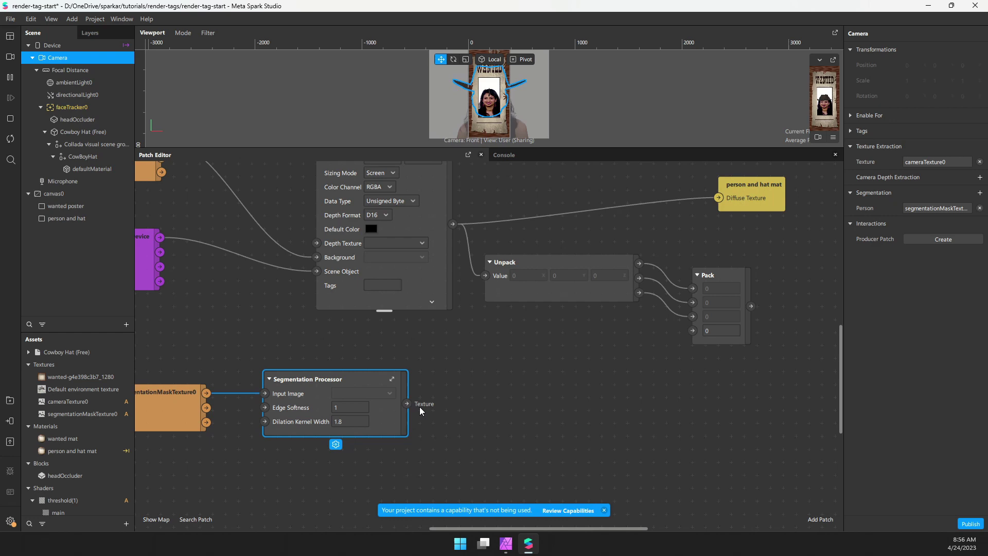
left_click_drag(406, 403, 465, 376)
type("sqi")
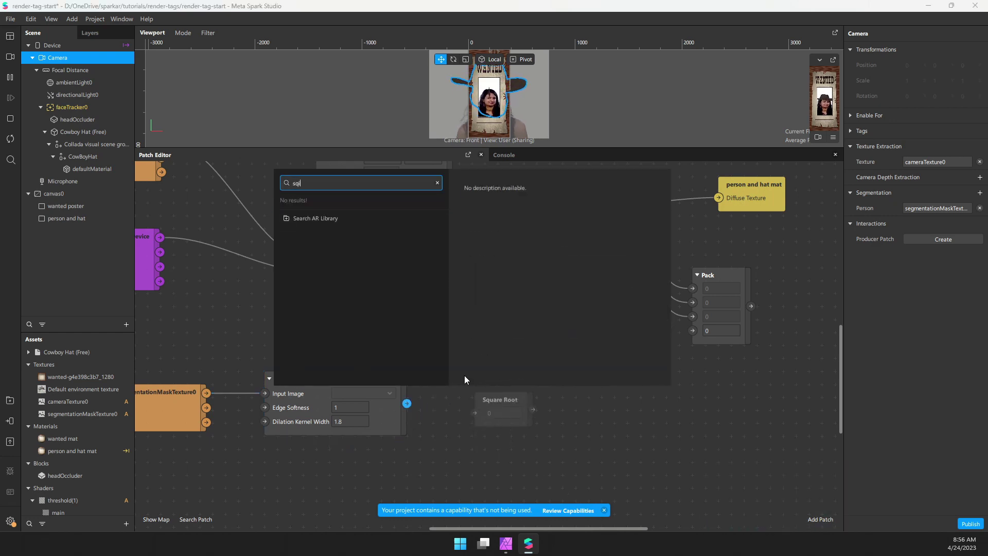
key("BackSpace")
key("BackSpace")
type("wi")
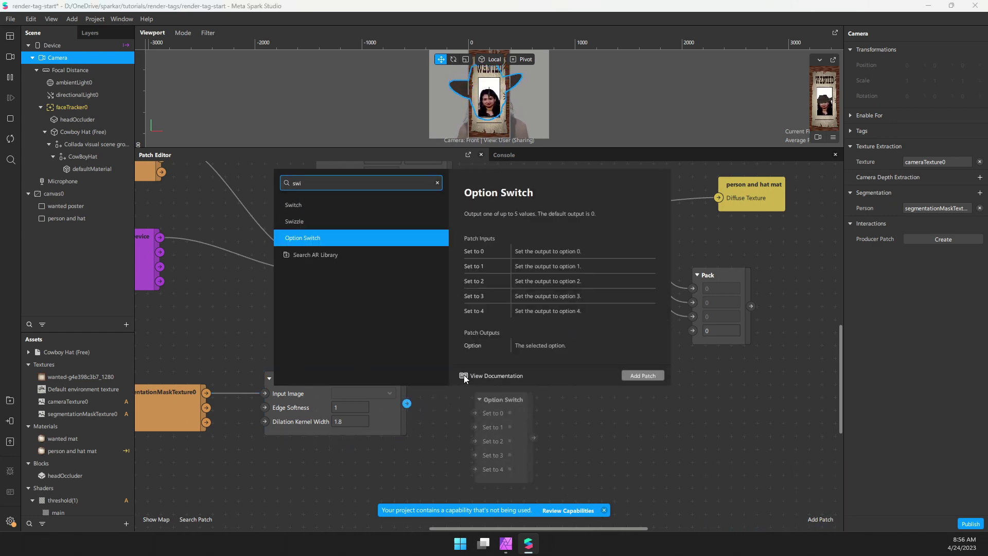
left_click(319, 221)
left_click_drag(406, 402, 468, 406)
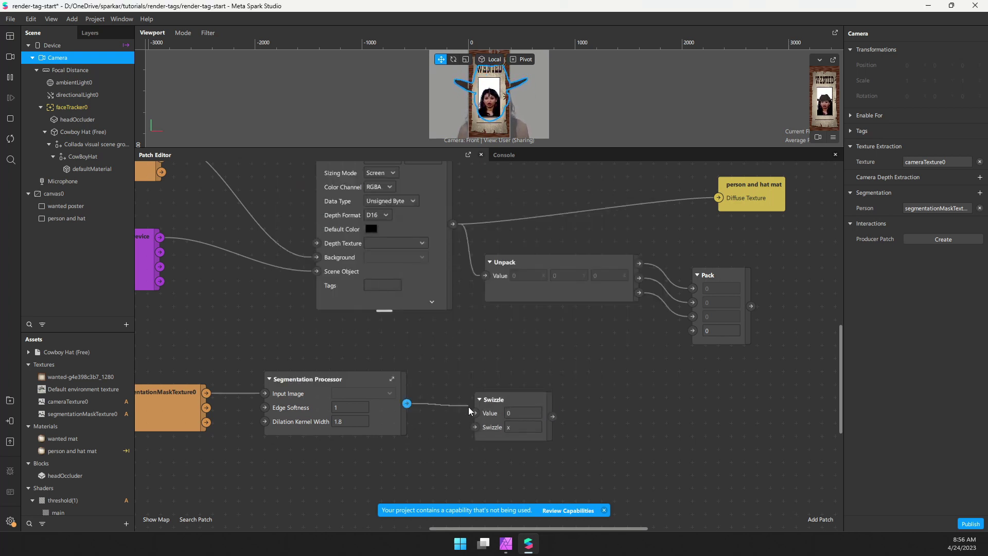
left_click_drag(552, 416, 692, 330)
left_click_drag(642, 387, 473, 431)
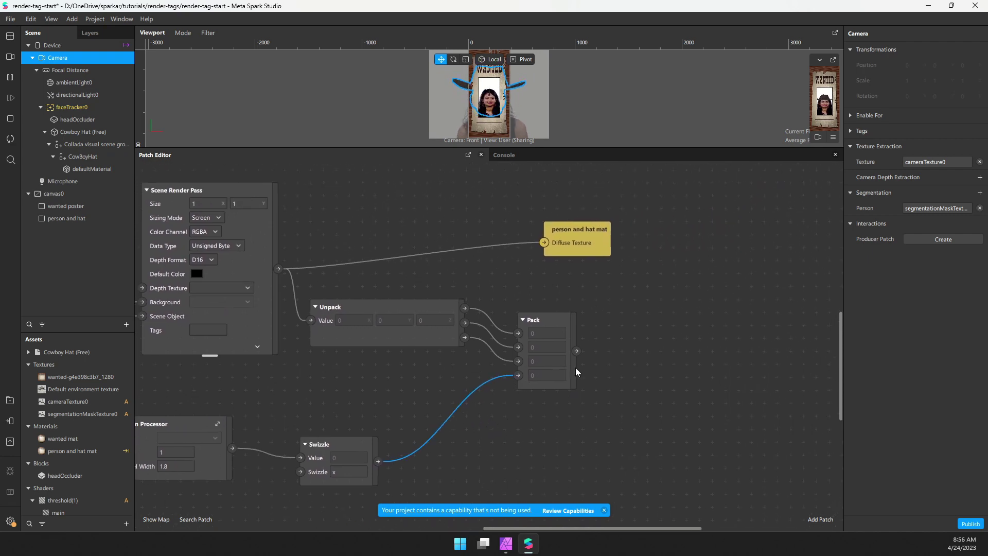
Step: Connect Pack's output to person and hat mat's Diffuse Texture and undock the preview larger
left_click_drag(542, 241, 543, 243)
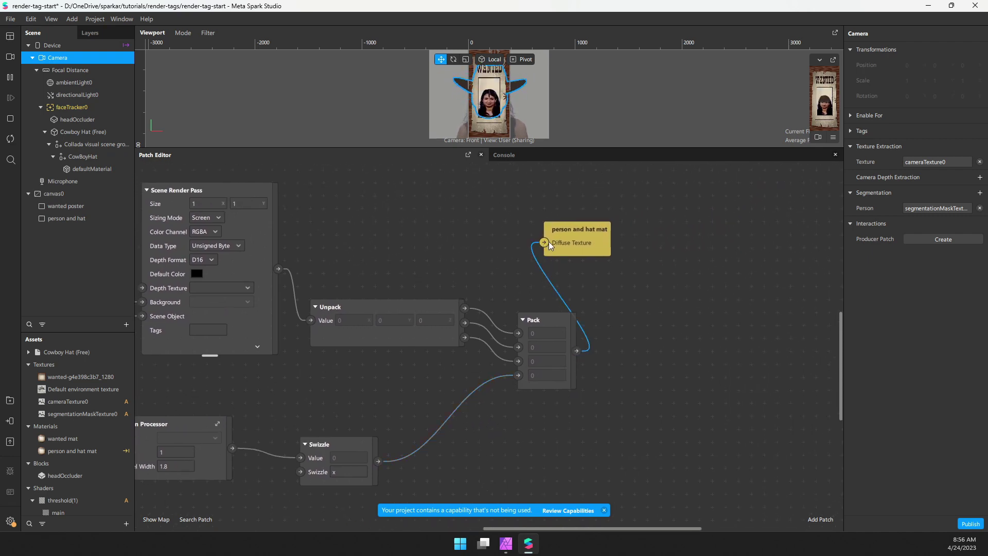
left_click(833, 138)
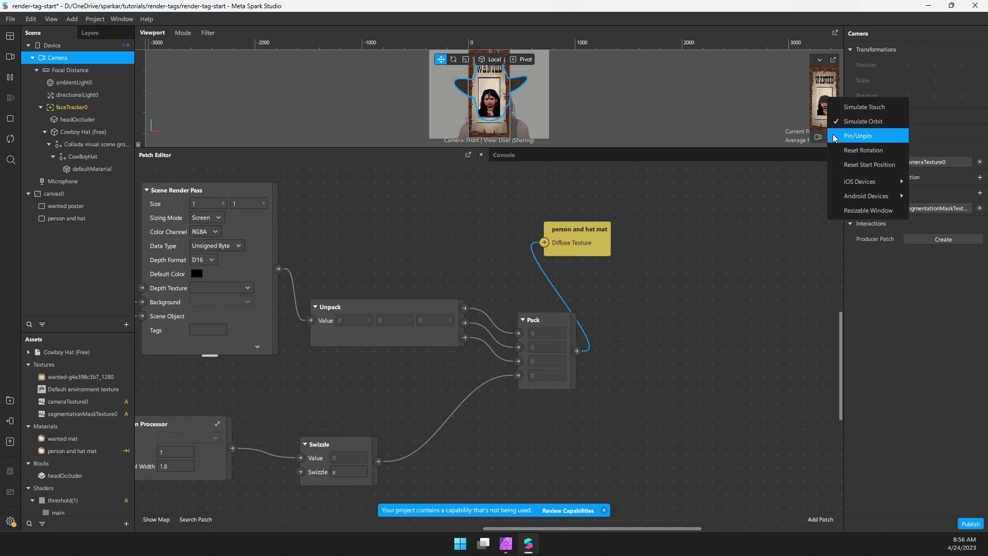
left_click(834, 136)
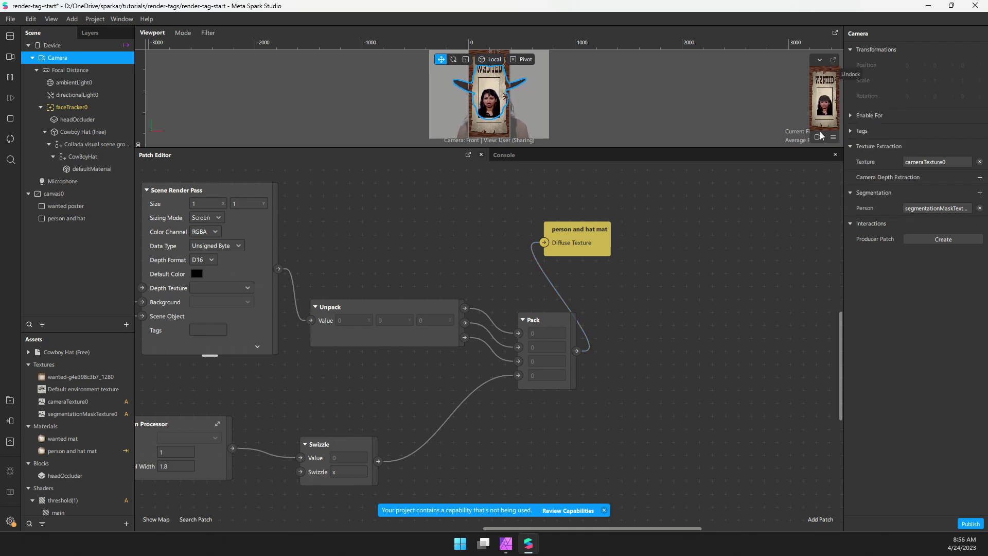
left_click(828, 62)
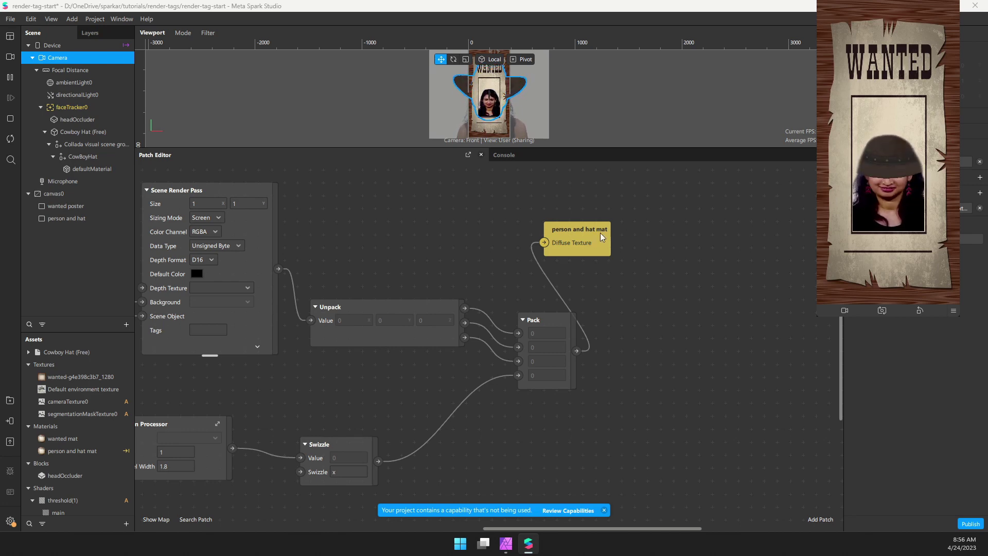
left_click_drag(600, 232, 691, 323)
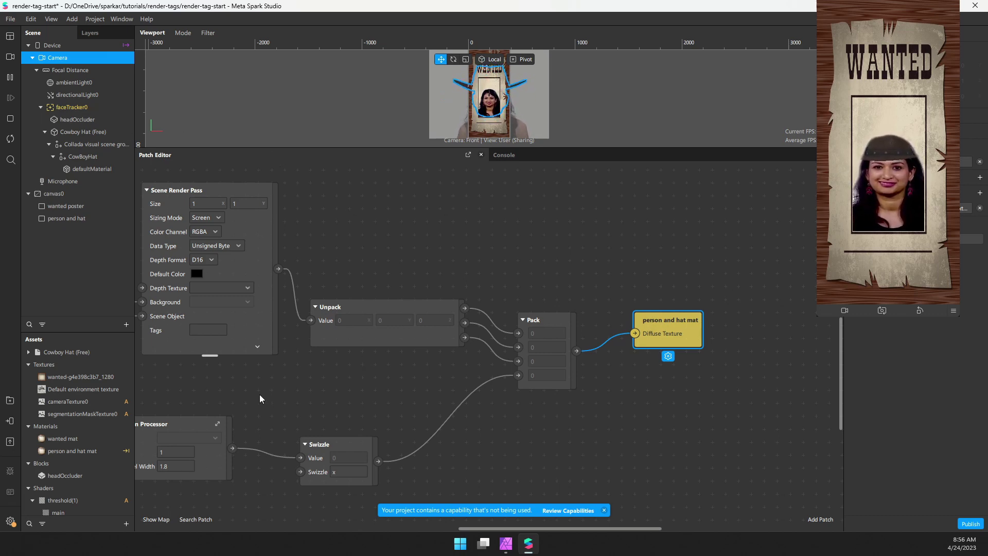
left_click_drag(259, 394, 482, 425)
left_click(397, 219)
left_click_drag(397, 219, 383, 206)
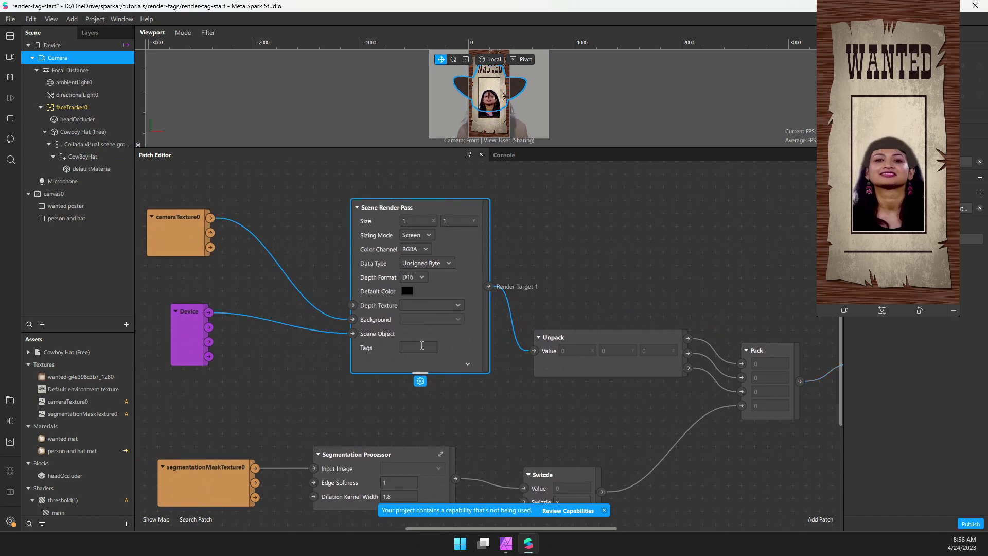
left_click_drag(191, 331, 191, 331)
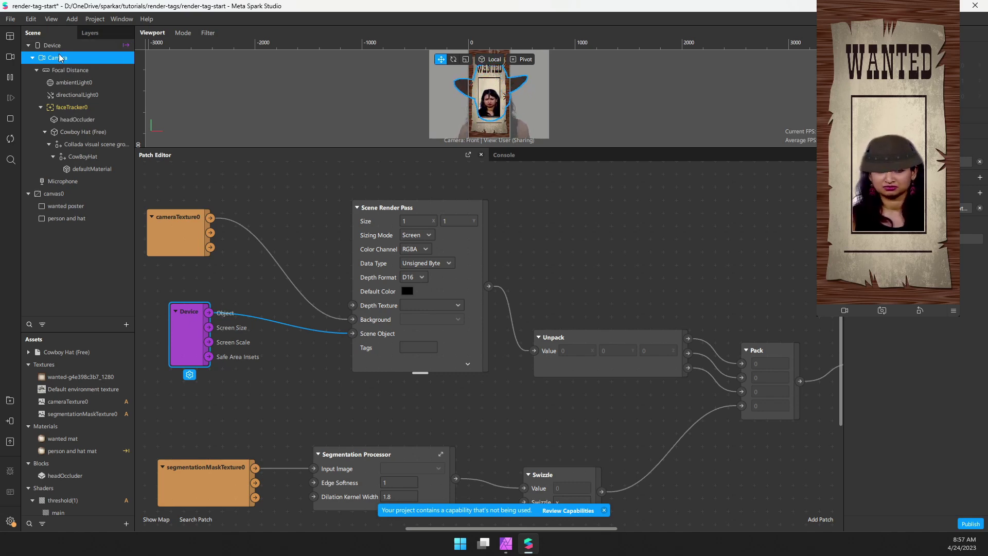
left_click(416, 349)
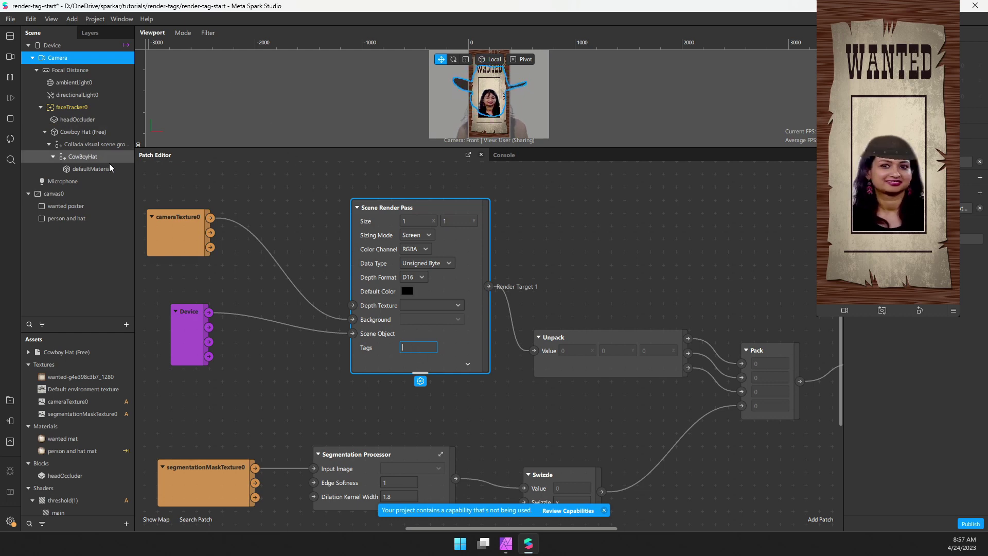
left_click(74, 132)
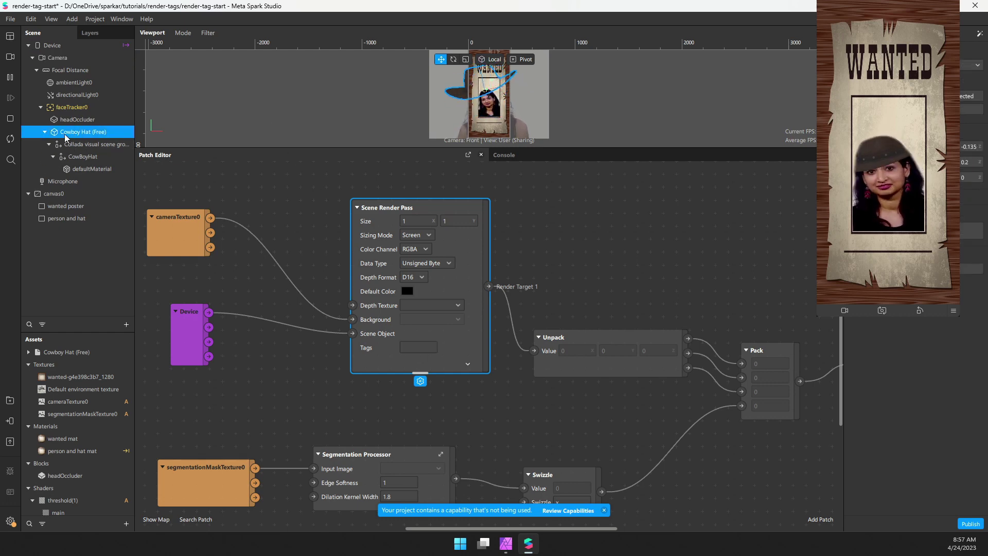
left_click(75, 119)
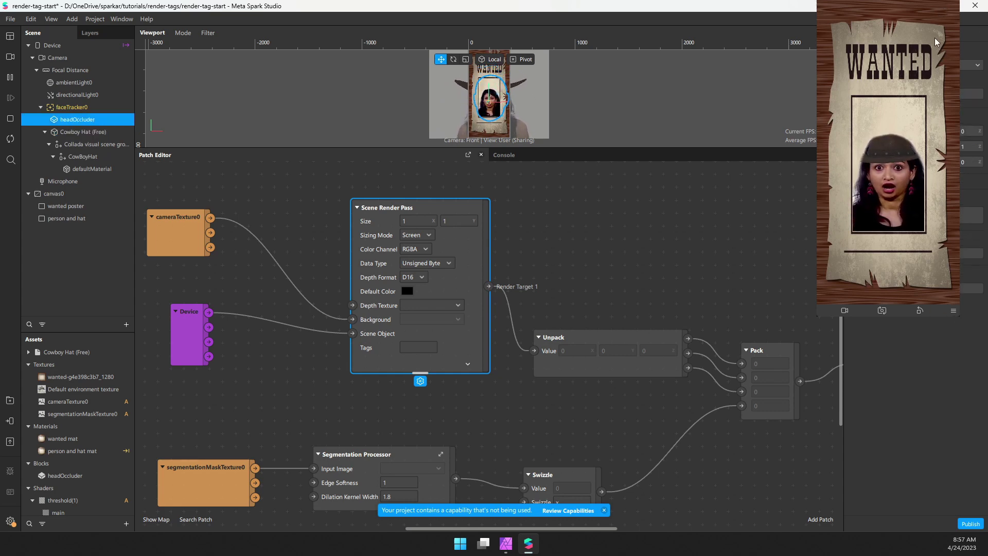
Step: Dock the preview back and give headOccluder the tag 'hat'
double_click(838, 11)
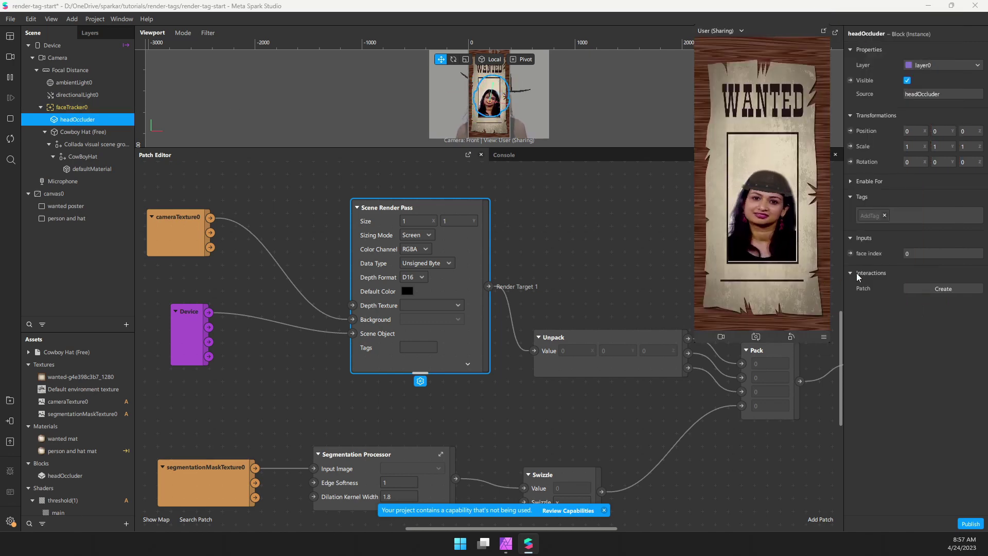
left_click(860, 198)
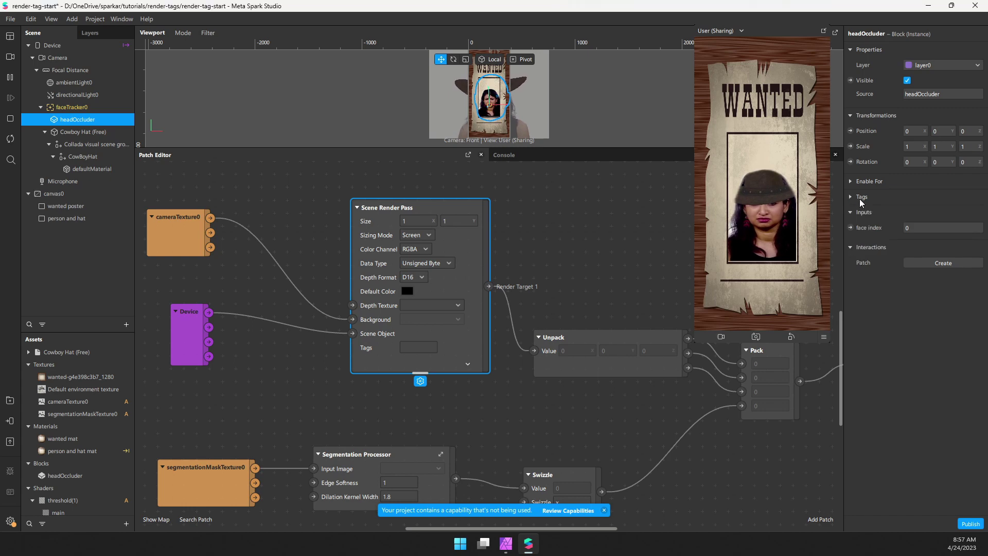
left_click(860, 198)
left_click(868, 216)
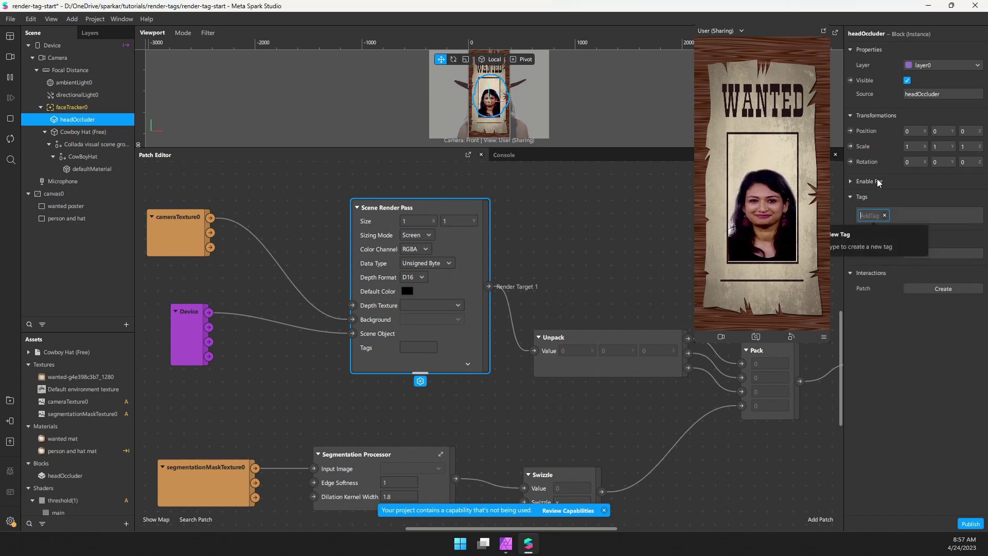
type("hat")
key("Return")
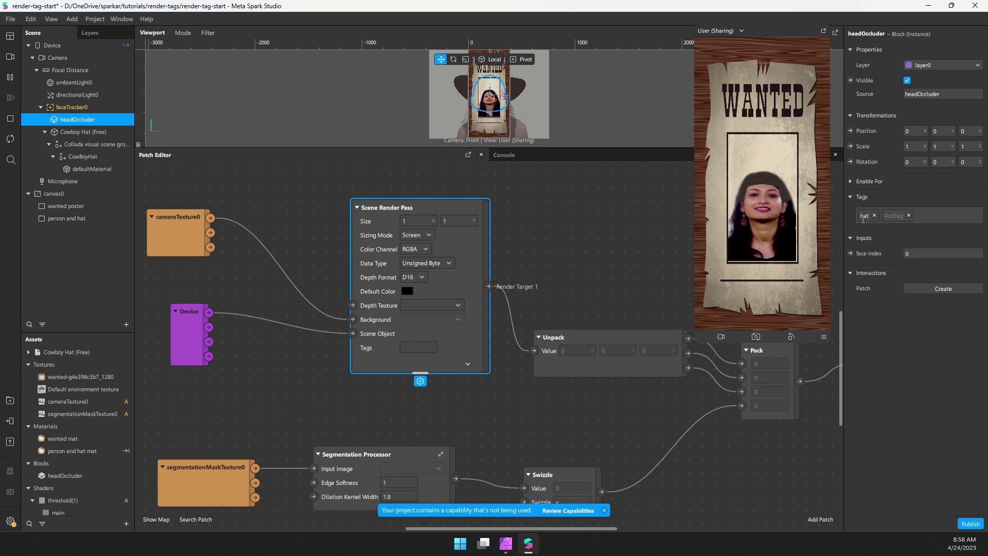
Step: Tag the hat's defaultMaterial mesh with 'hat'
left_click(82, 133)
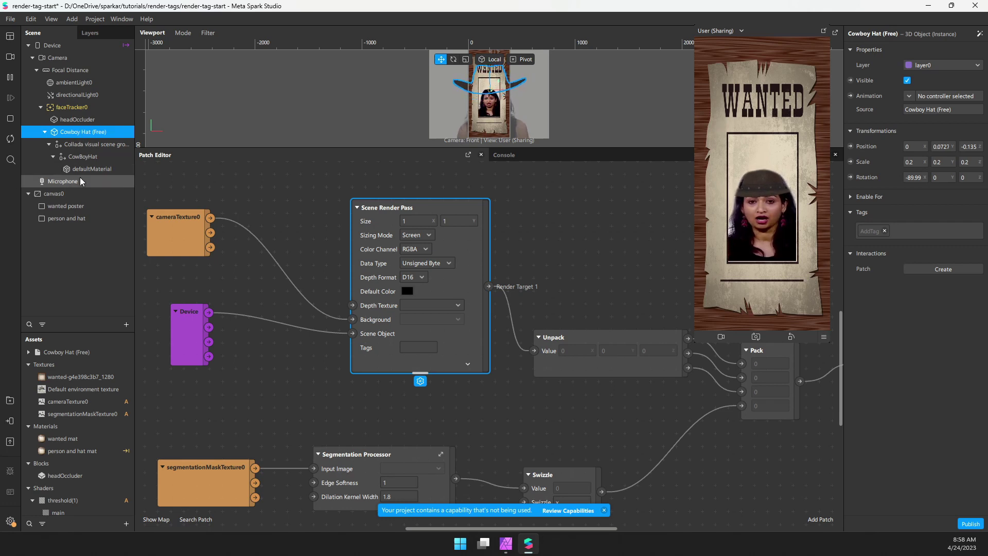
left_click(94, 171)
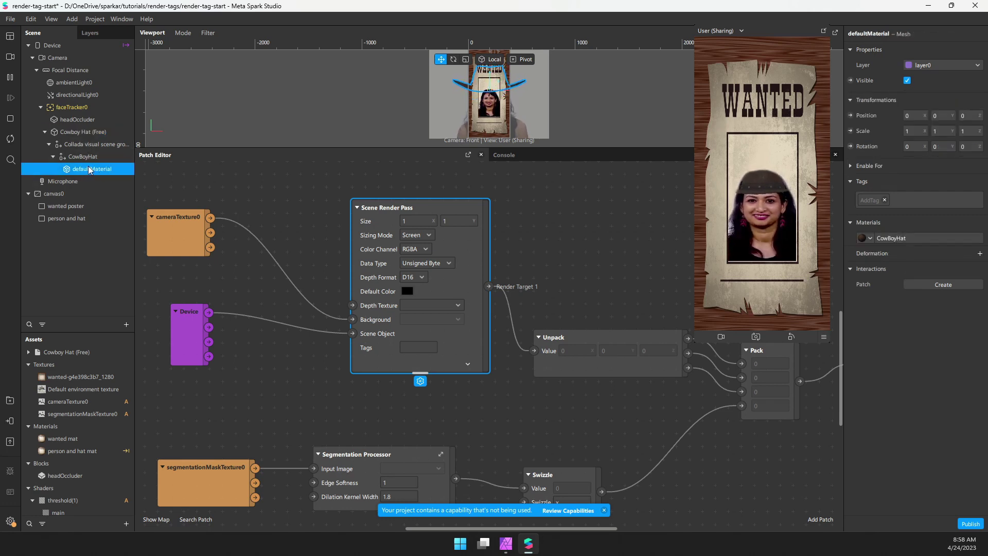
left_click(869, 200)
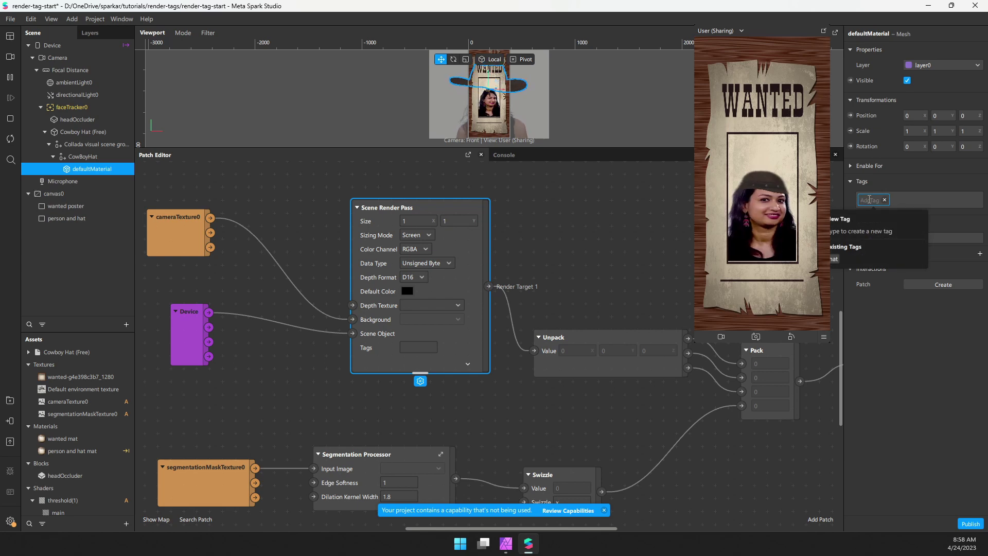
type("hat")
key("Return")
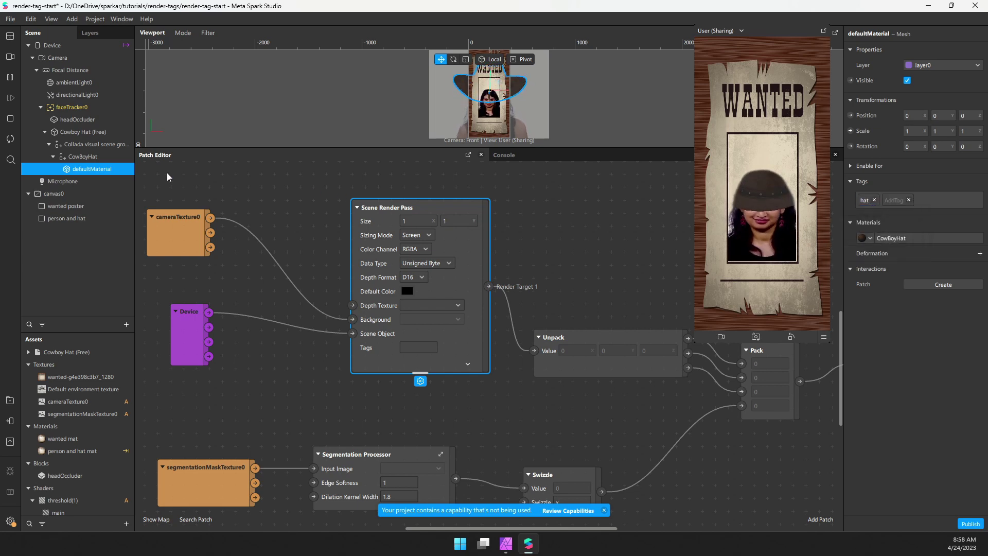
Step: Tag the CowBoyHat object with 'hat' and review the Cowboy Hat (Free) properties
left_click(98, 156)
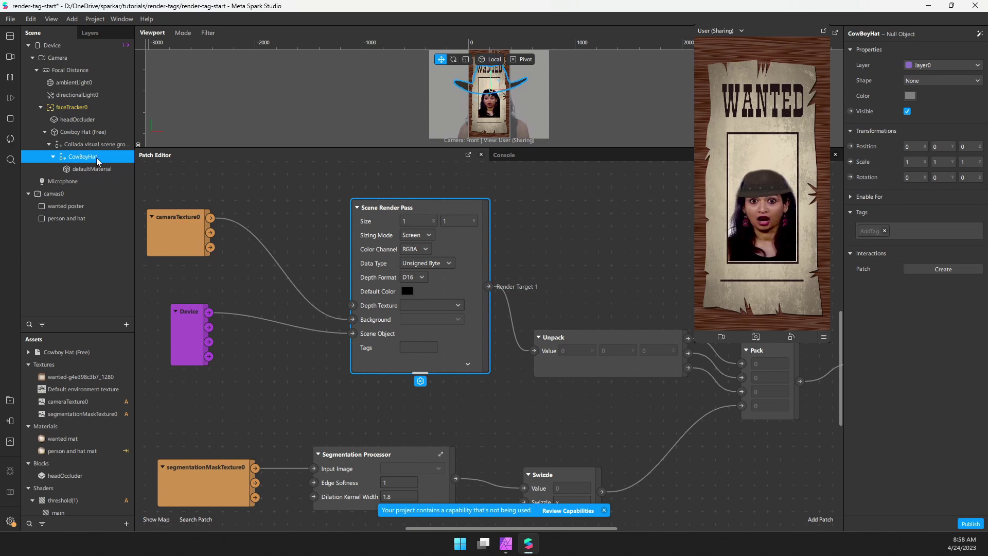
left_click(870, 231)
type("hat")
key("Return")
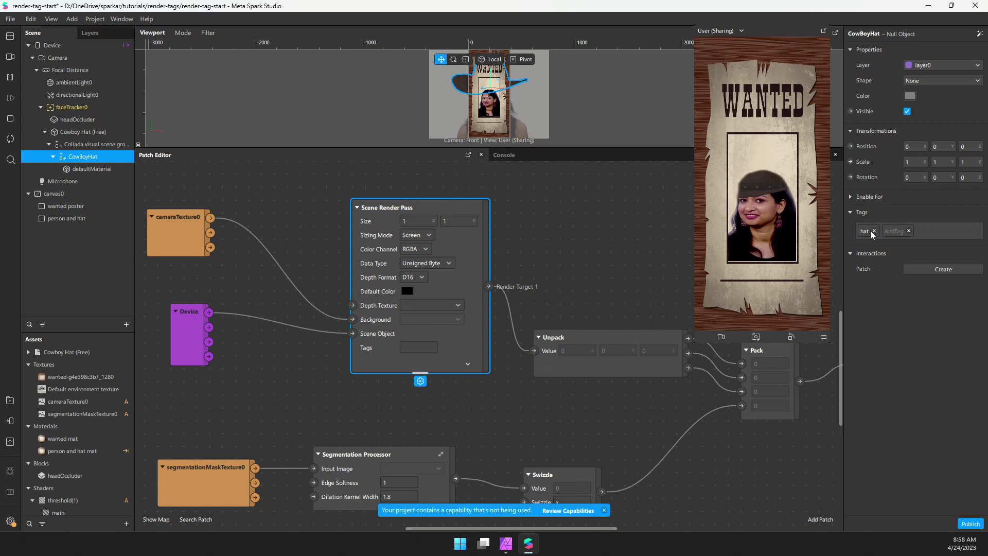
left_click(106, 144)
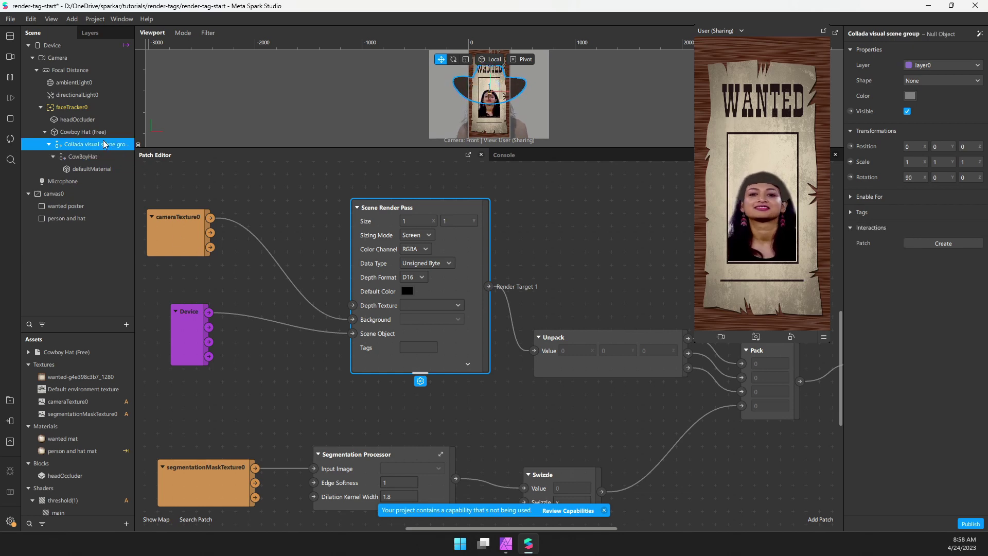
left_click(87, 132)
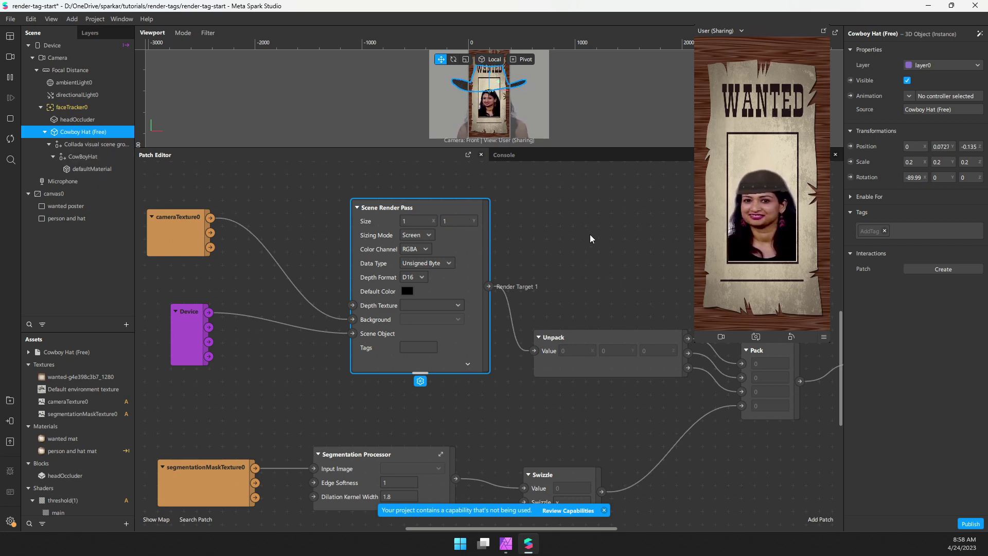
Step: Delete the accidental Cowboy Hat (Free)0 duplicate from the scene
left_click_drag(590, 238, 613, 304)
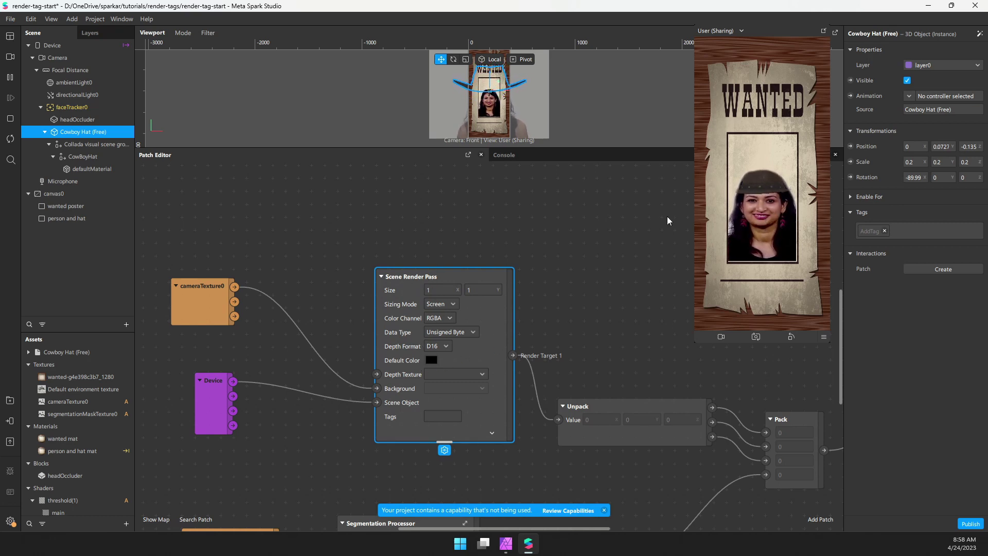
left_click_drag(532, 242, 516, 305)
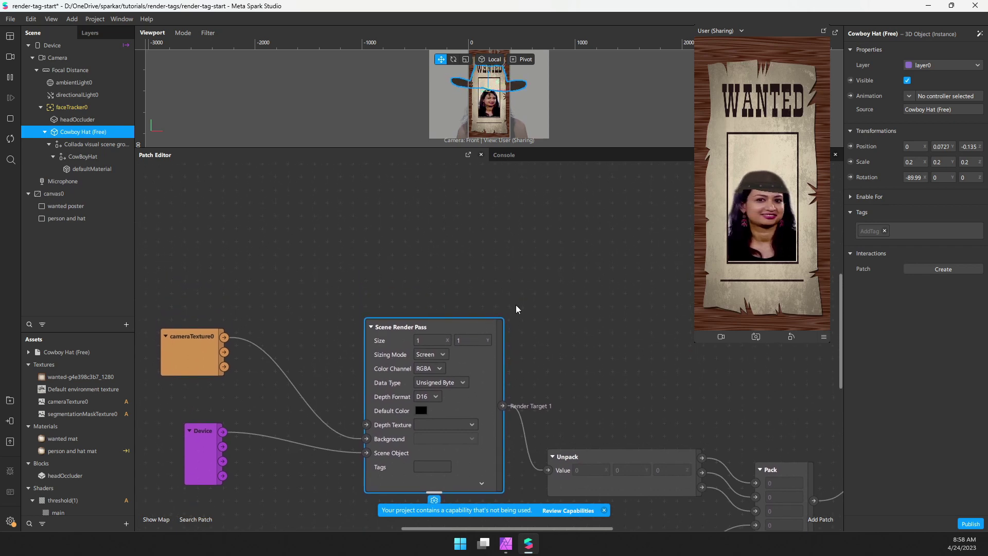
scroll(463, 360, "up", 2)
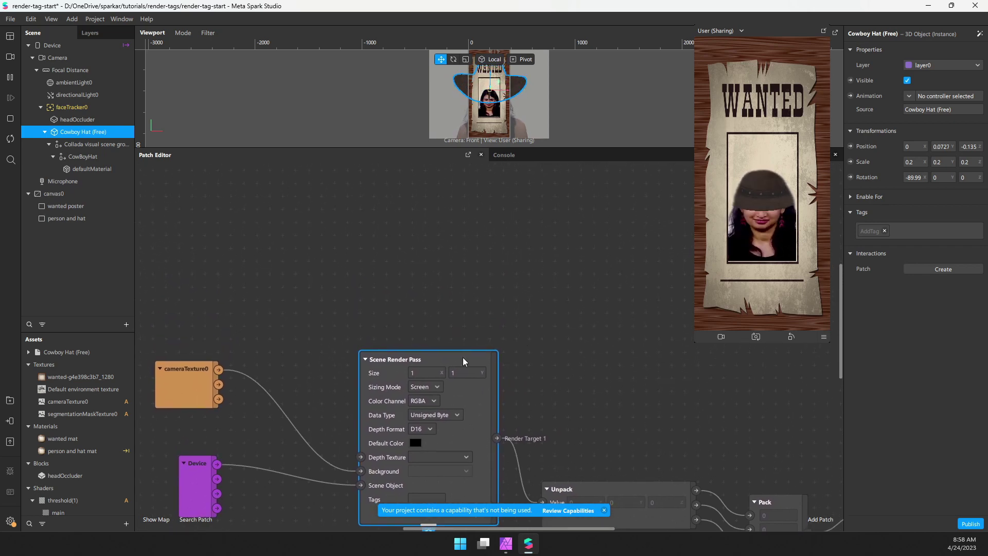
key("ctrl+d")
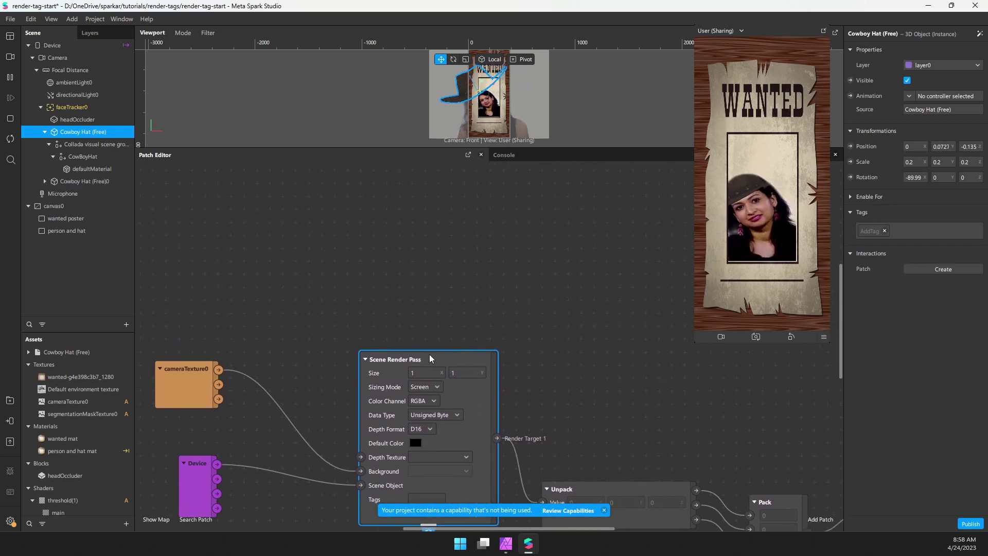
scroll(534, 385, "down", 1)
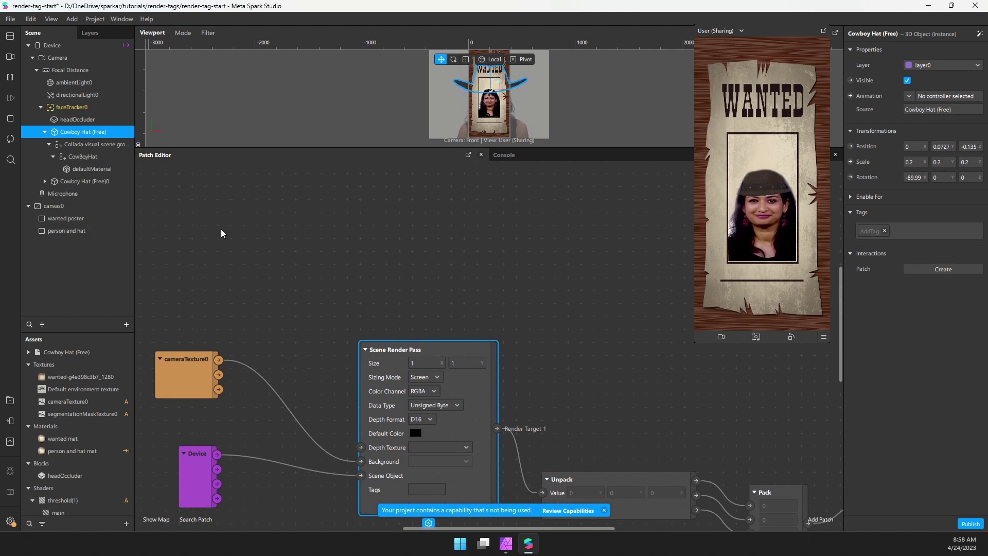
left_click(86, 181)
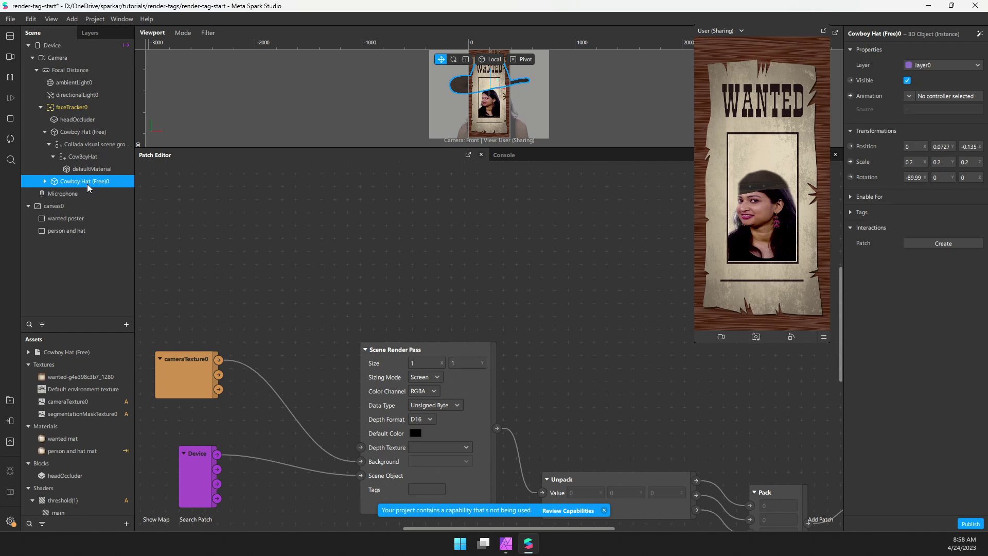
key("Delete")
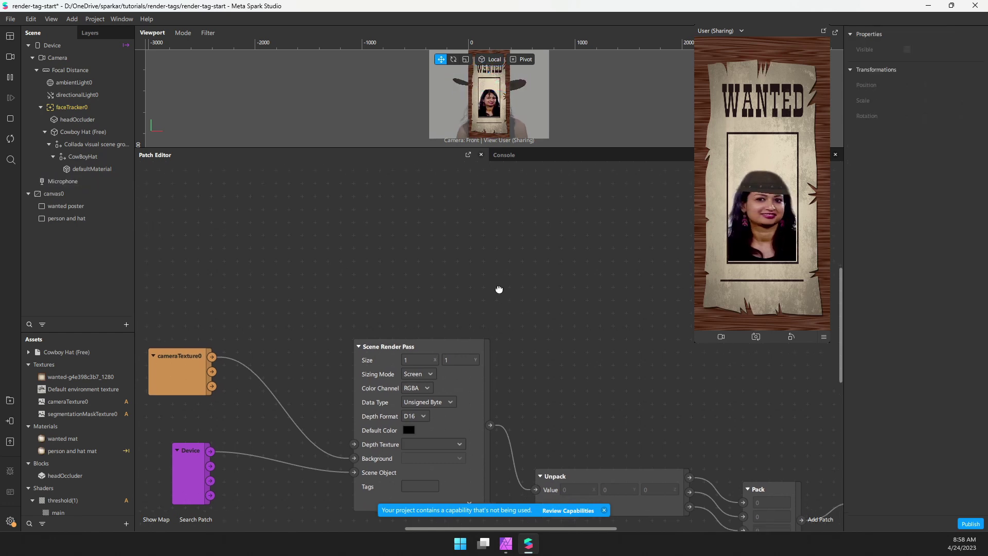
Step: Duplicate the Scene Render Pass node and move the copy up and right
left_click_drag(445, 275, 365, 220)
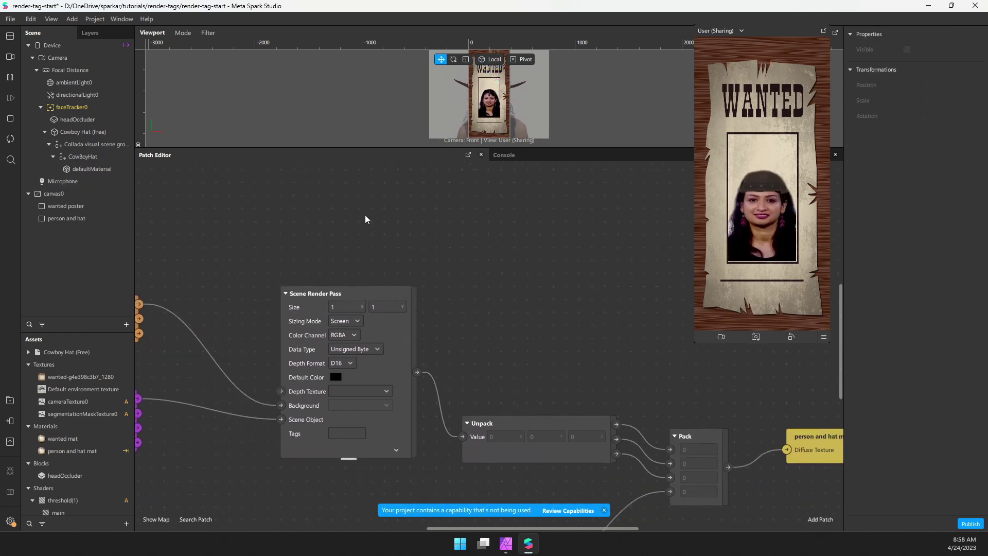
left_click(365, 293)
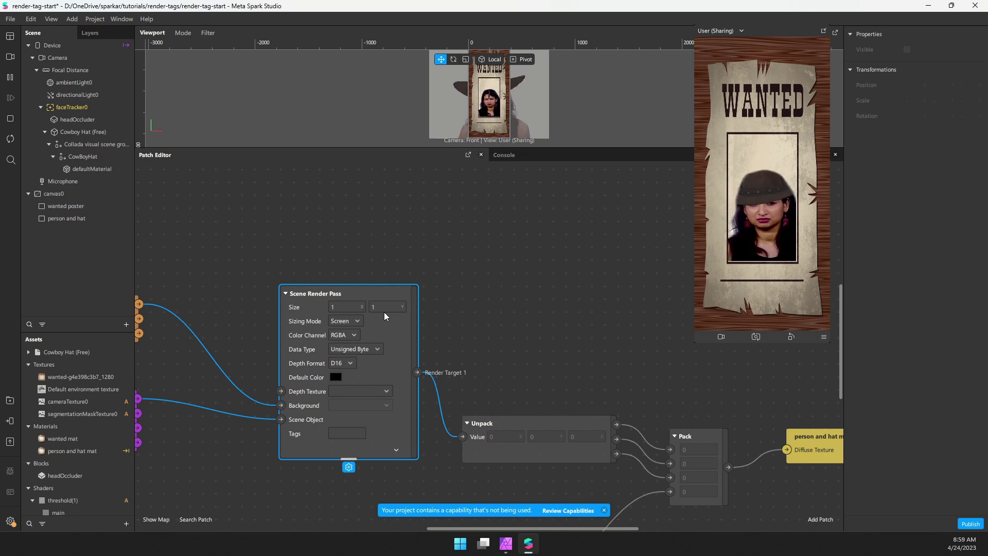
key("ctrl+d")
left_click_drag(493, 286, 553, 186)
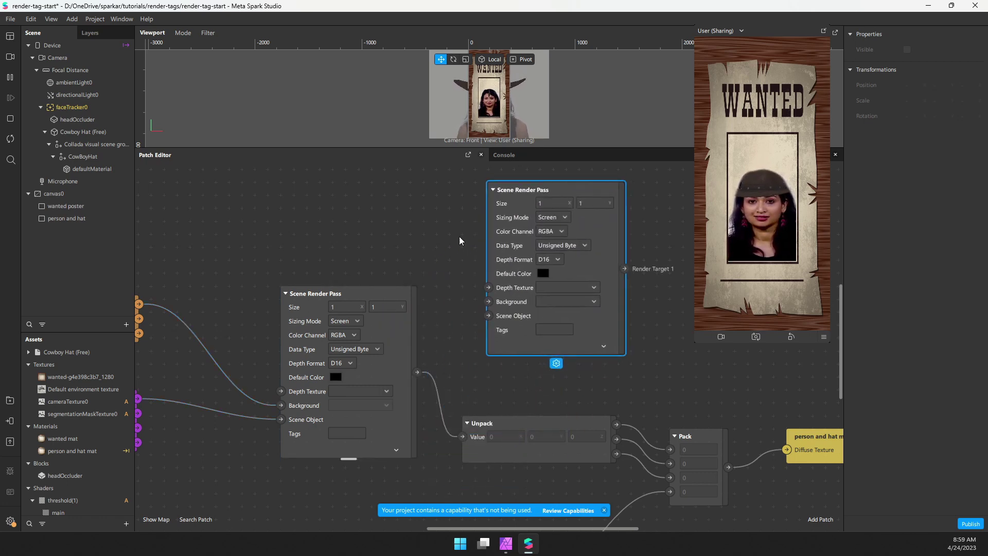
Step: Connect Device to the copied render pass's Scene Object and set its tag to 'hat'
scroll(515, 265, "up", 3)
left_click_drag(631, 268, 437, 177)
left_click_drag(172, 481, 350, 305)
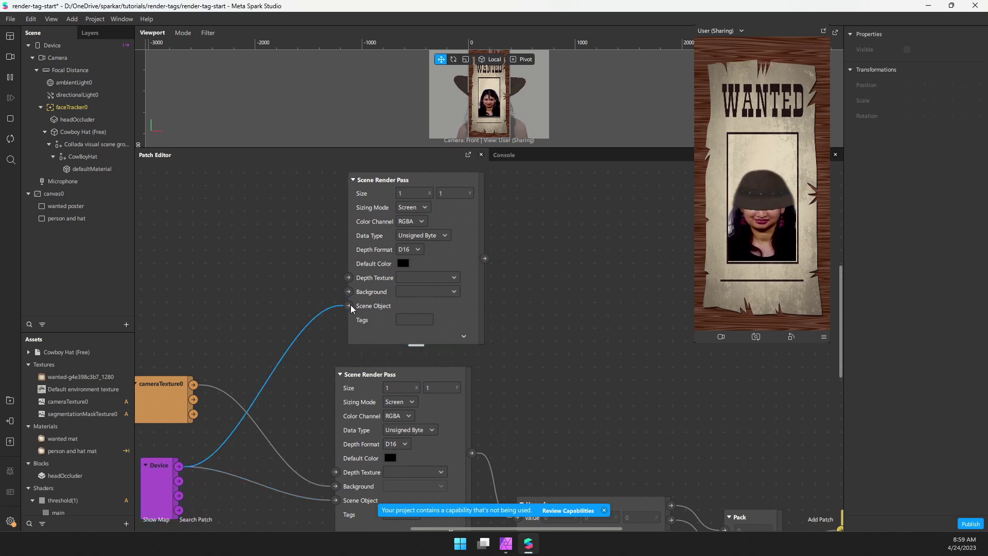
left_click(418, 320)
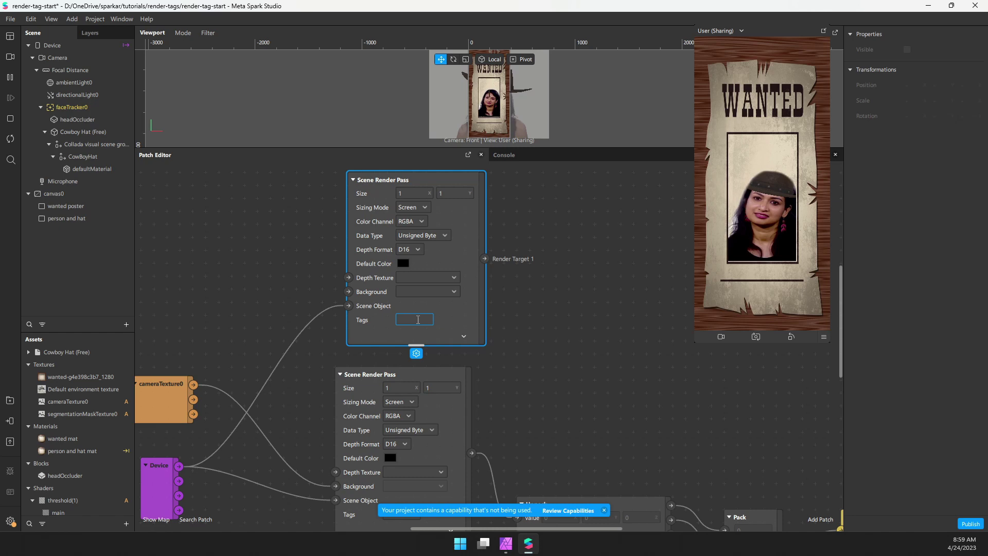
key("Return")
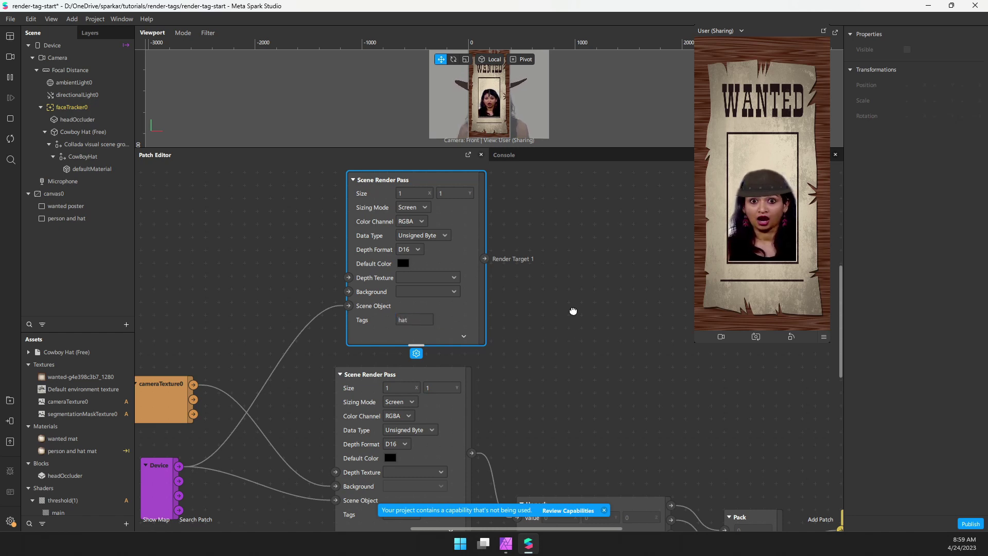
Step: Expand the hat render pass preview, leaving its Background input unconnected
left_click_drag(573, 310, 626, 424)
left_click_drag(478, 286, 465, 195)
left_click(504, 358)
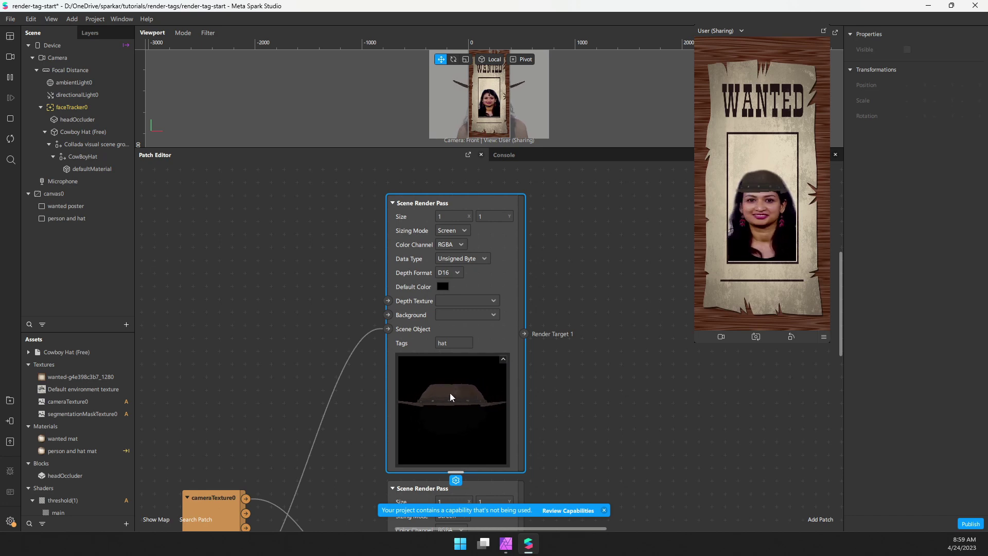
left_click_drag(588, 399, 599, 294)
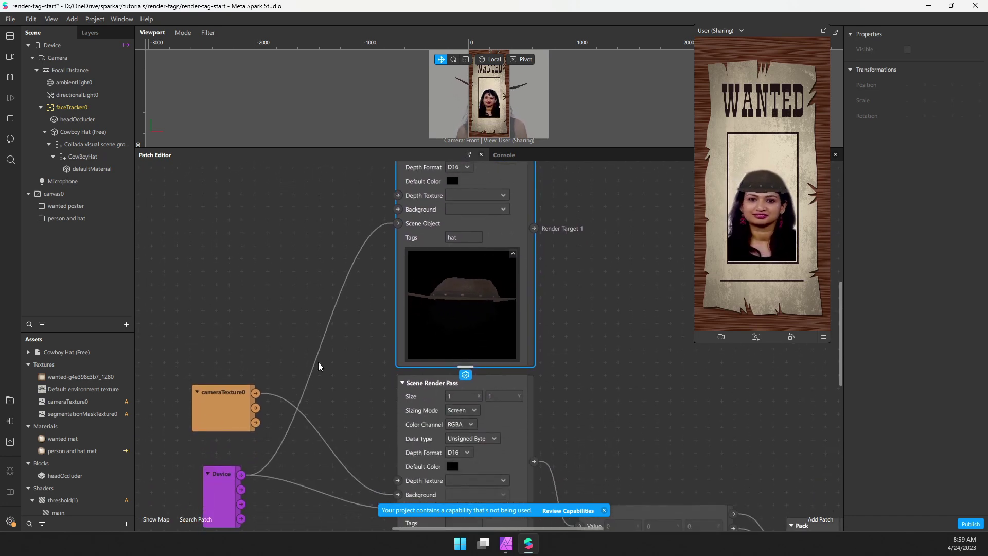
left_click_drag(255, 393, 398, 210)
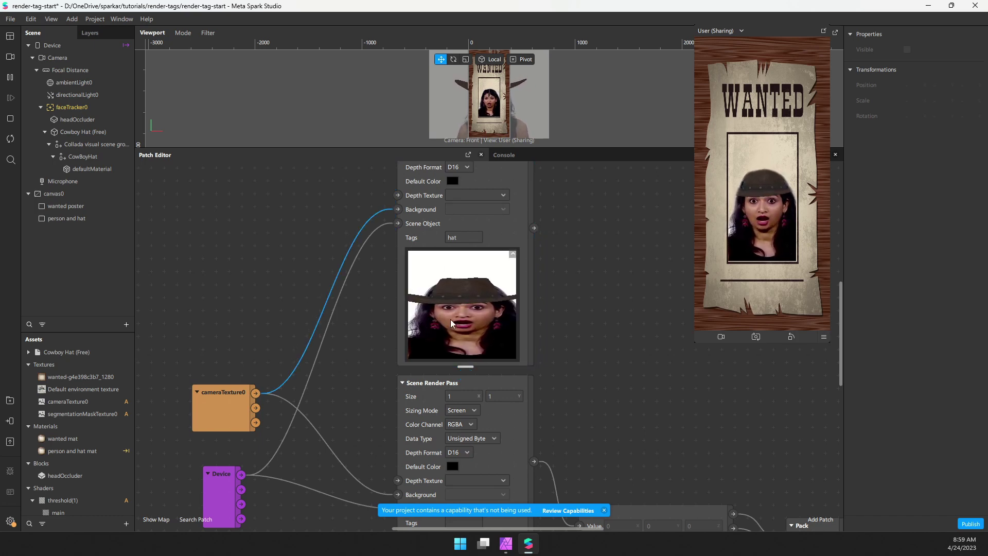
left_click_drag(398, 210, 298, 310)
left_click(625, 313)
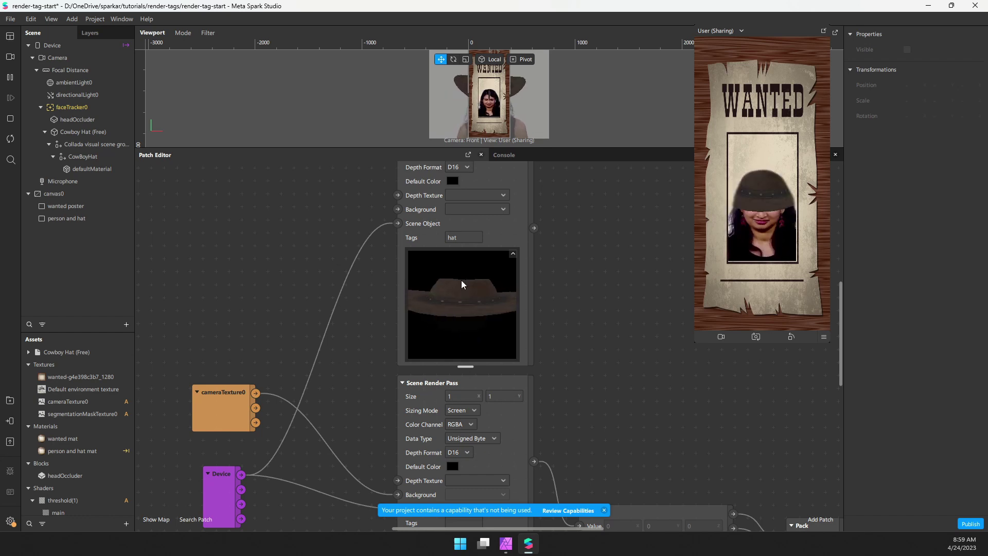
Step: Switch to Affinity Photo to check the solid blue (0, 42, 225) canvas
left_click(506, 546)
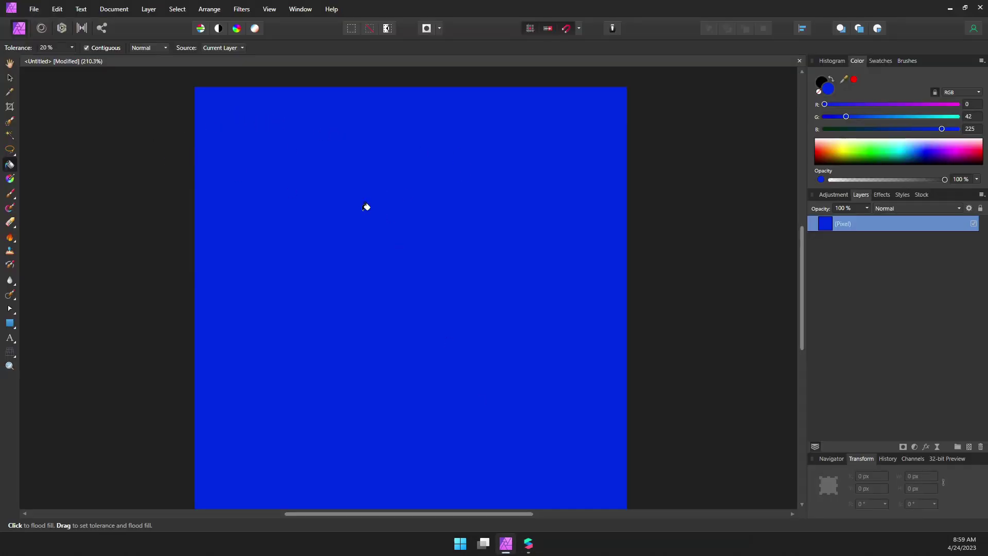
scroll(366, 207, "down", 2)
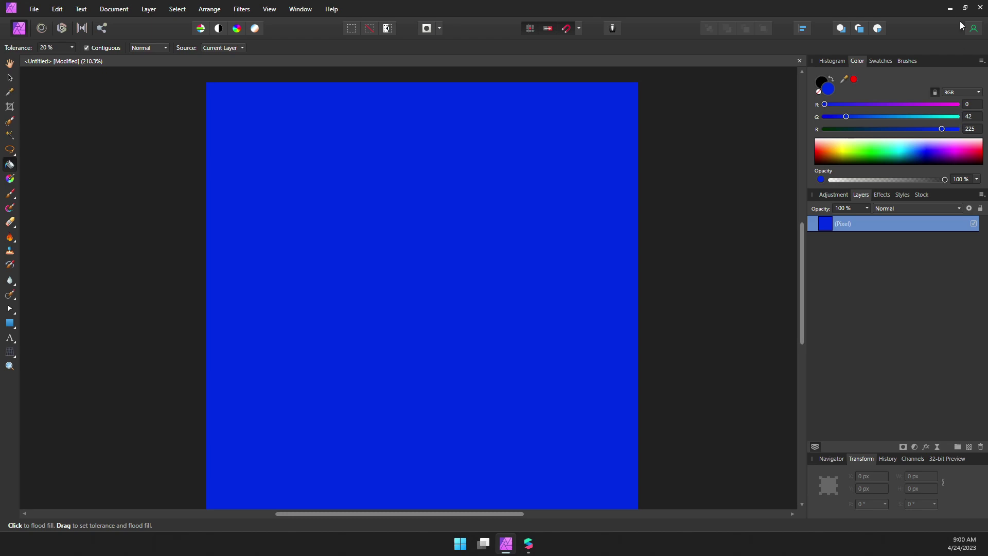
Step: Add the blue.jpg texture to the graph and connect it to the hat pass's Background
left_click(950, 8)
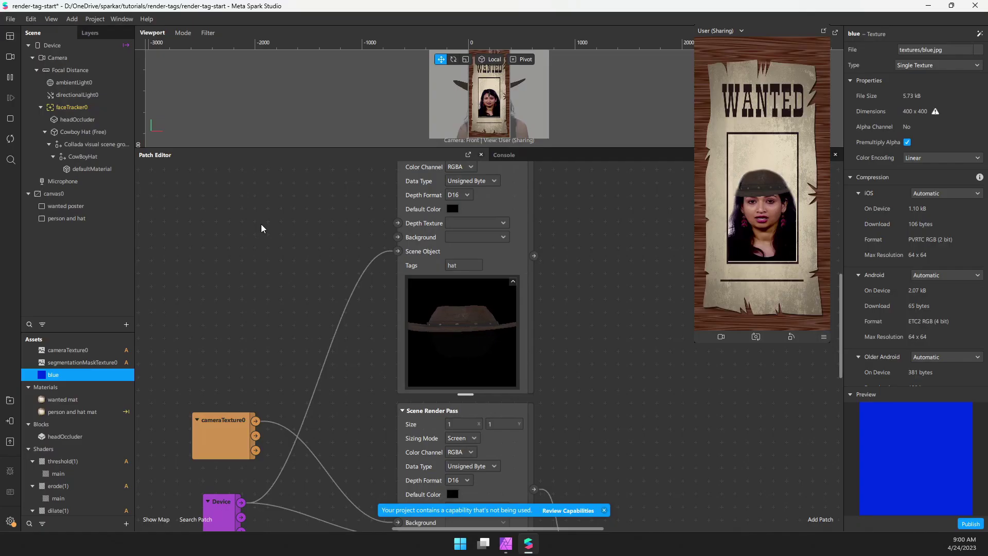
left_click_drag(97, 370, 261, 242)
left_click_drag(313, 348, 397, 237)
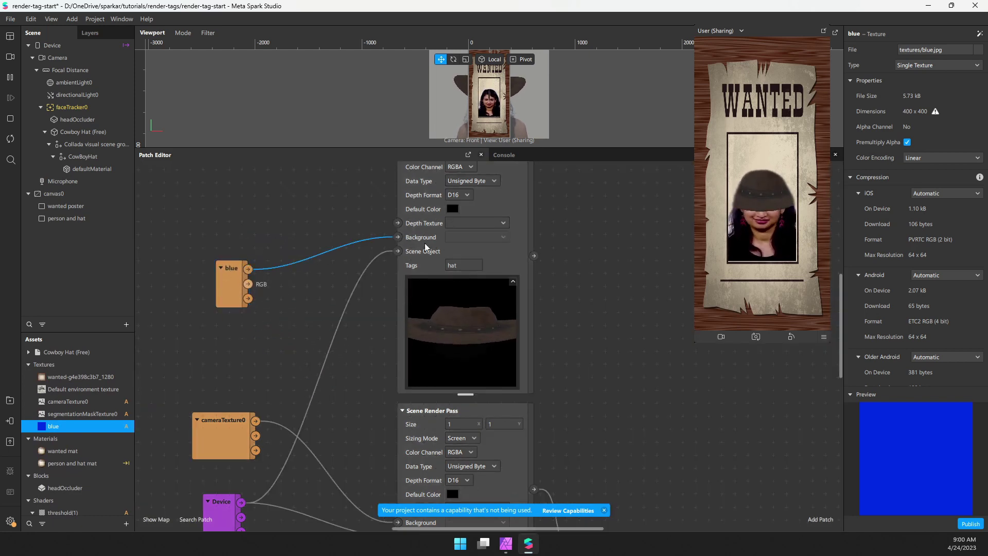
scroll(463, 355, "right", 3)
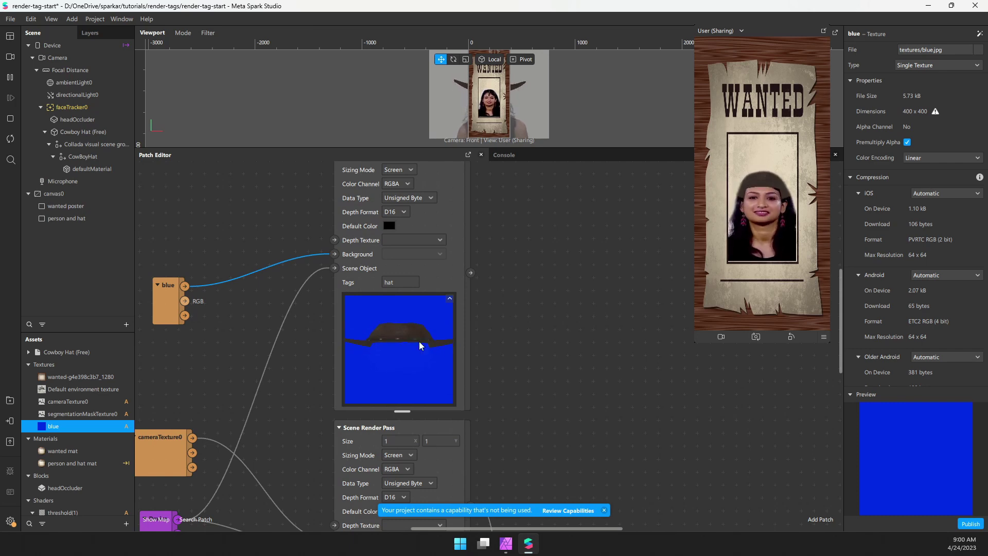
Step: Search the AR Library for chroma keying assets
left_click(126, 523)
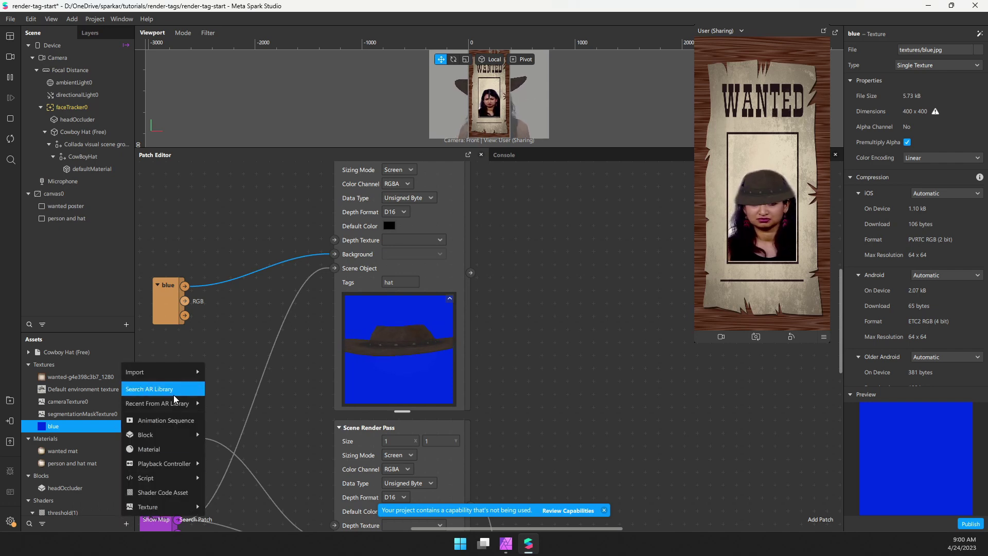
left_click(155, 389)
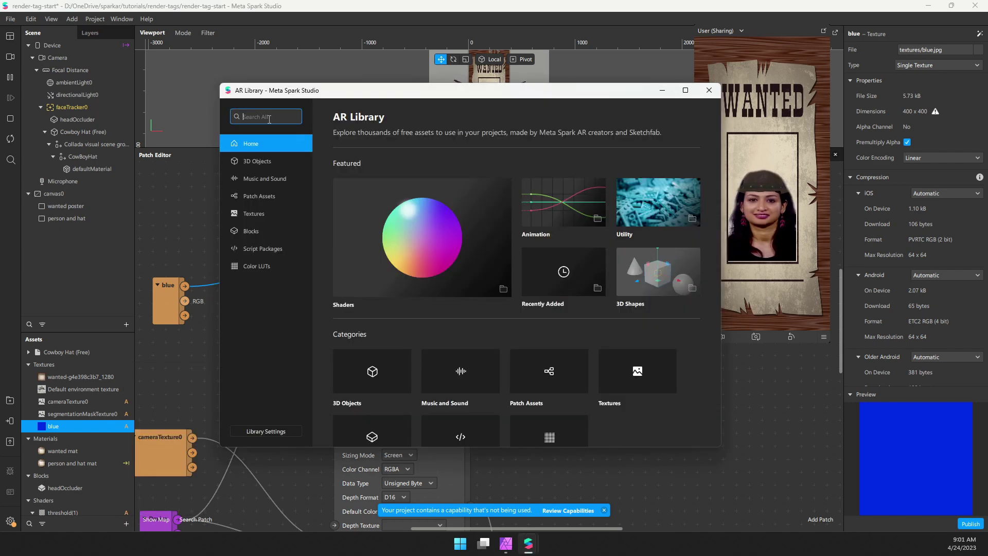
type("chroma key")
key("Return")
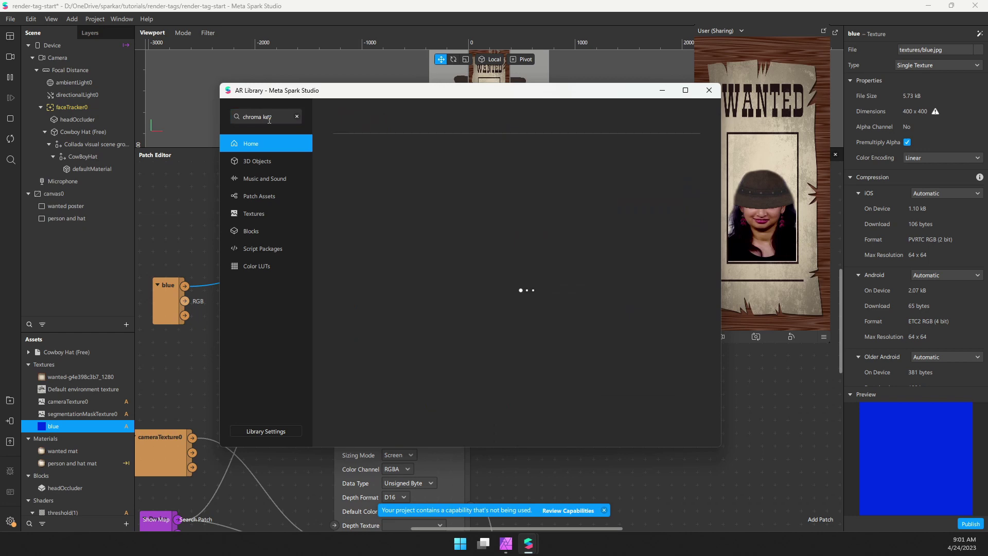
double_click(268, 117)
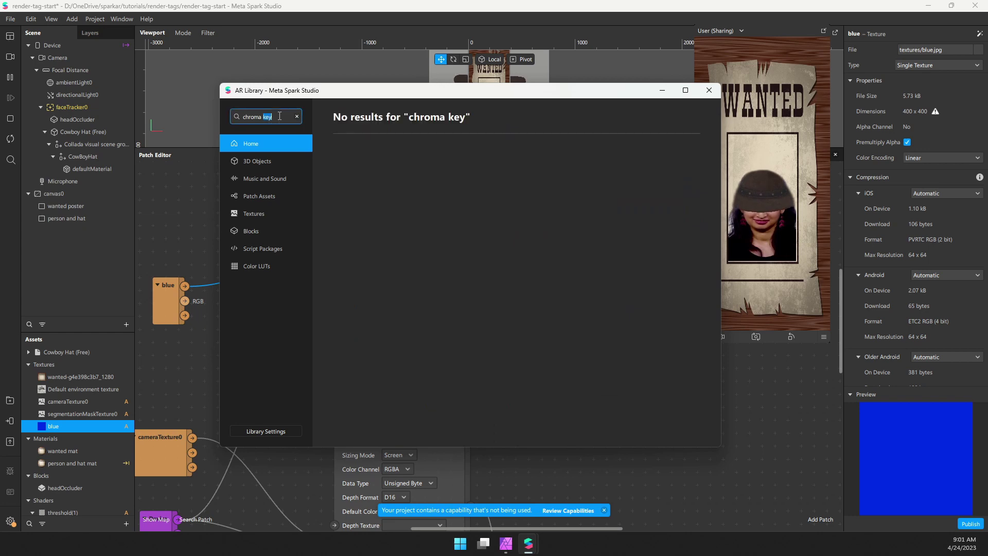
key("Return")
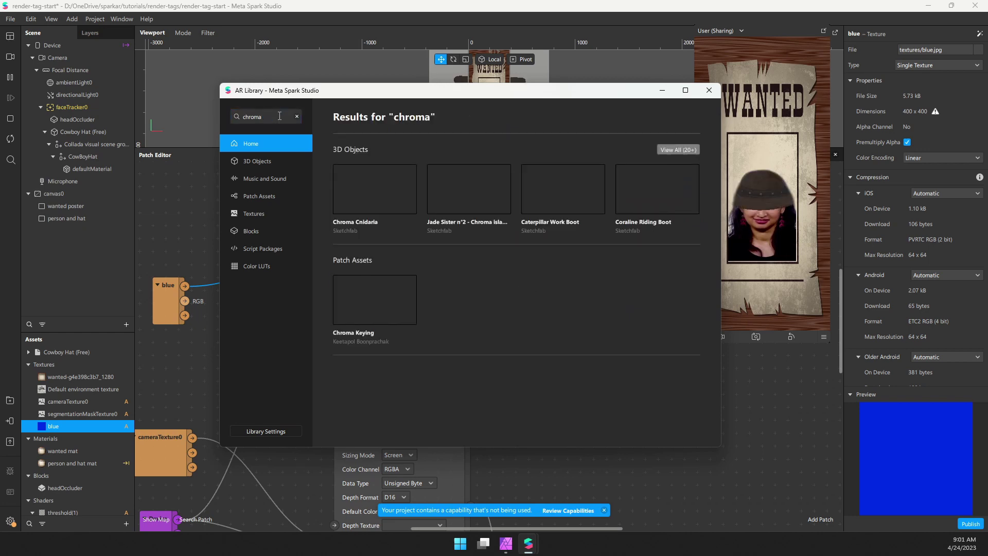
Step: Import Chroma Keying into render-tag-start and reveal it under Patches in Assets
left_click(367, 300)
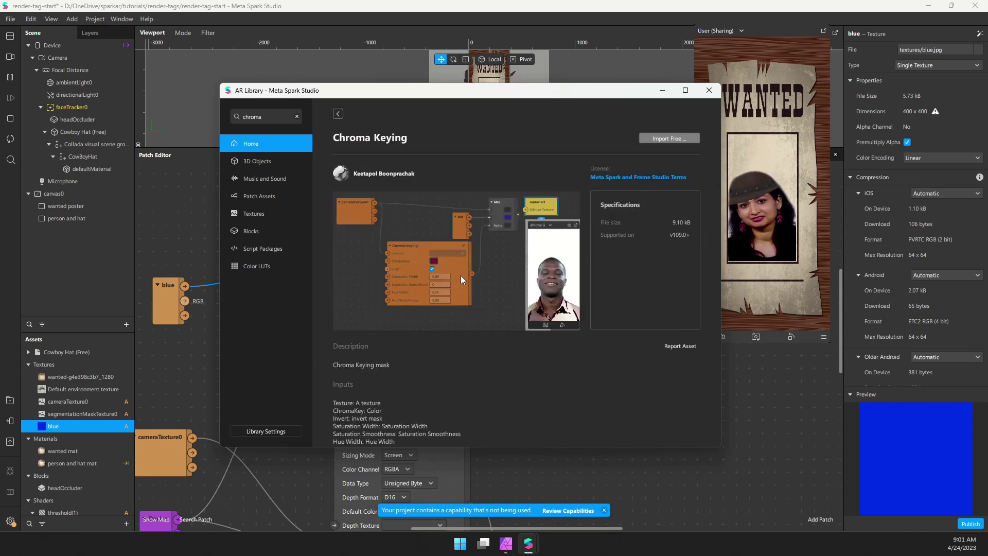
left_click(668, 138)
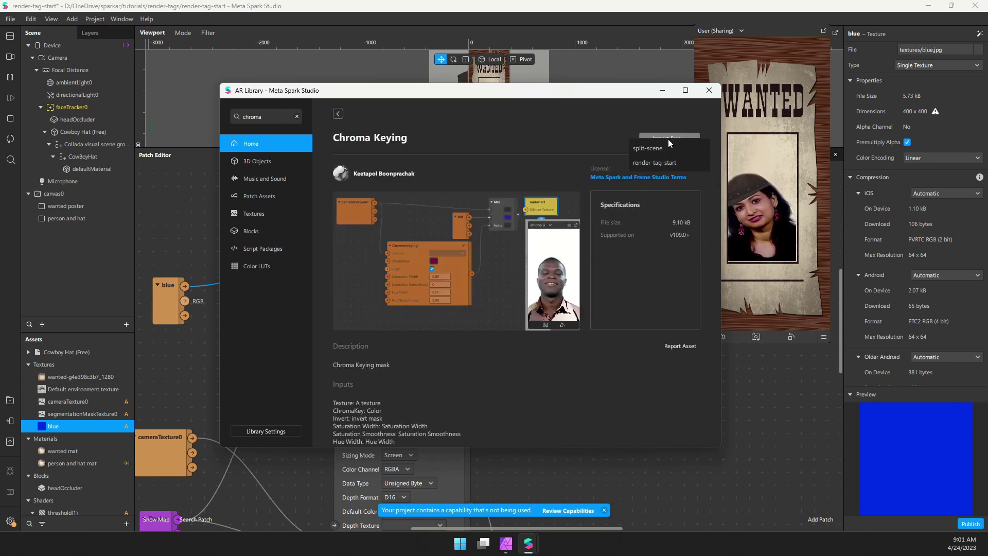
left_click(666, 163)
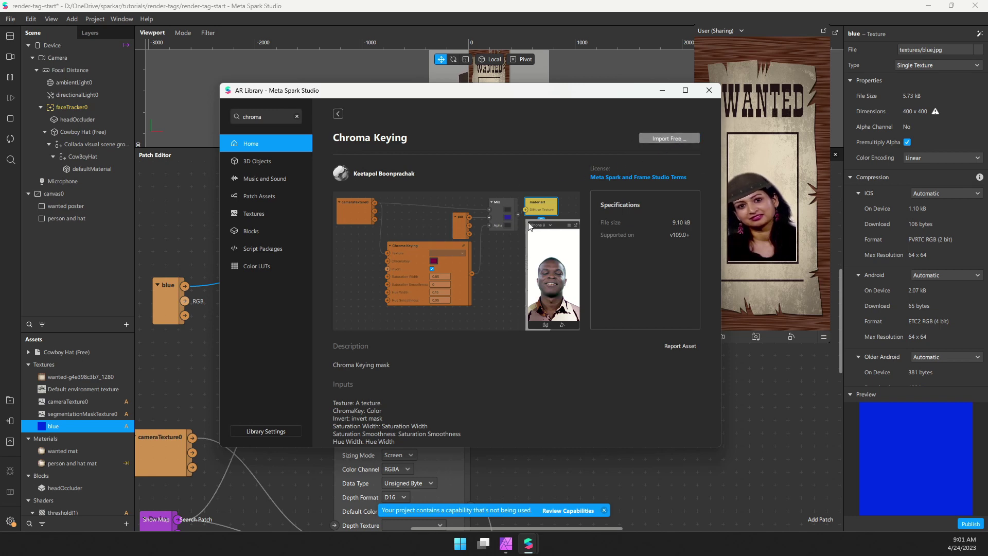
left_click(710, 90)
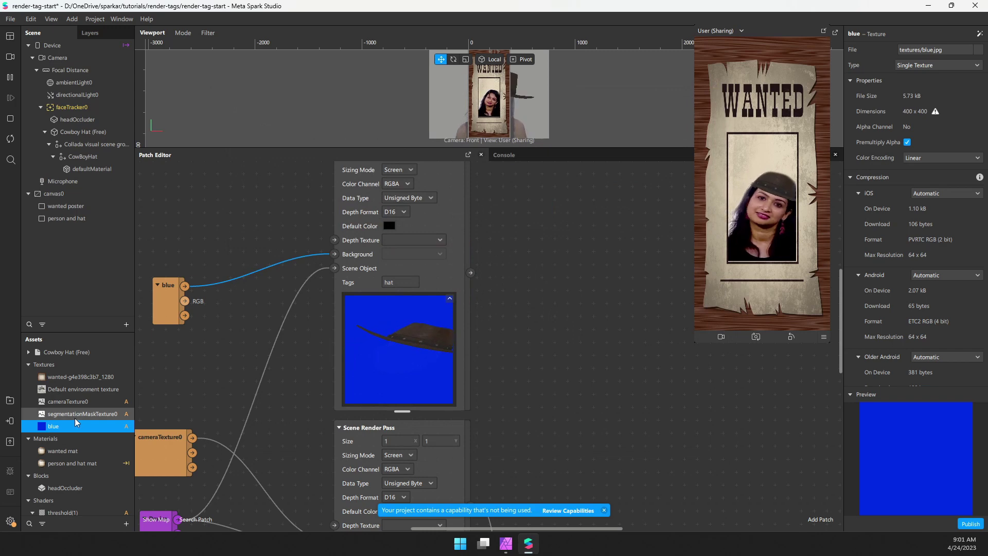
left_click(28, 365)
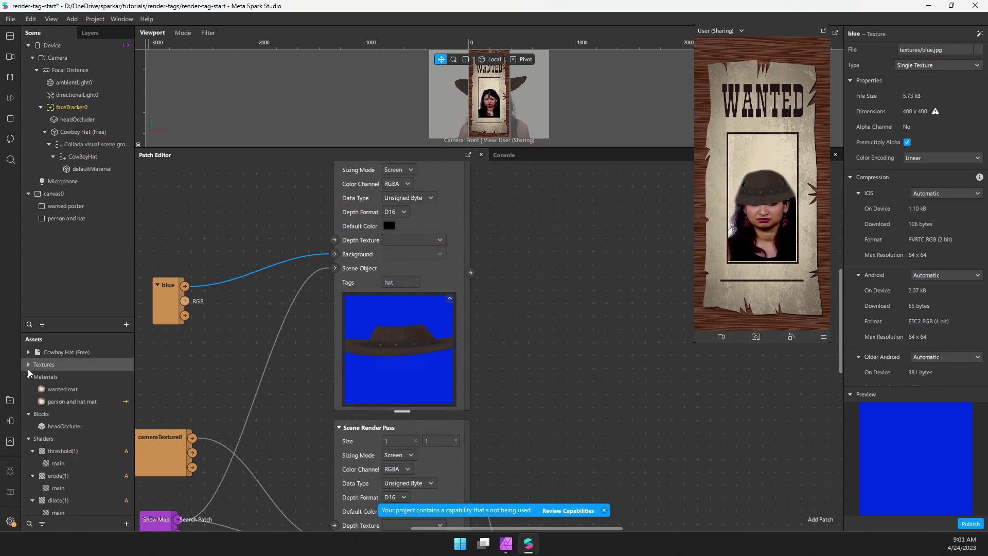
left_click(28, 439)
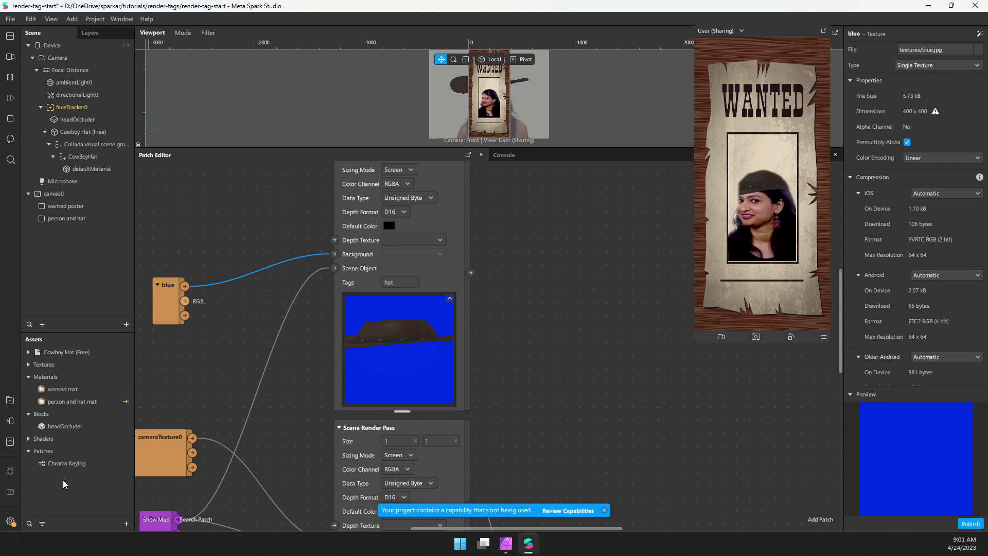
Step: Add a Chroma Keying node fed by the hat render pass's output
left_click(52, 463)
left_click_drag(143, 489, 625, 249)
left_click_drag(566, 313, 418, 358)
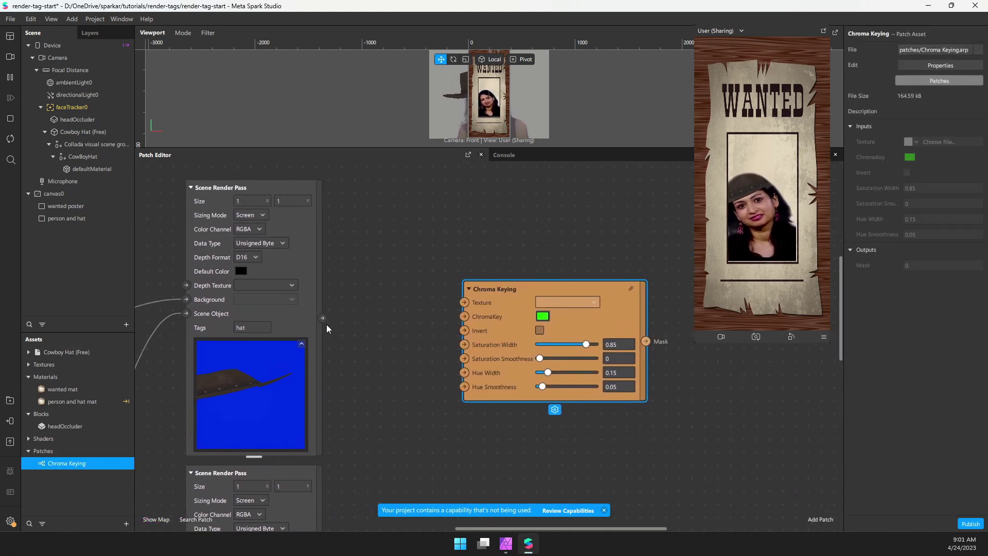
left_click_drag(322, 316, 465, 303)
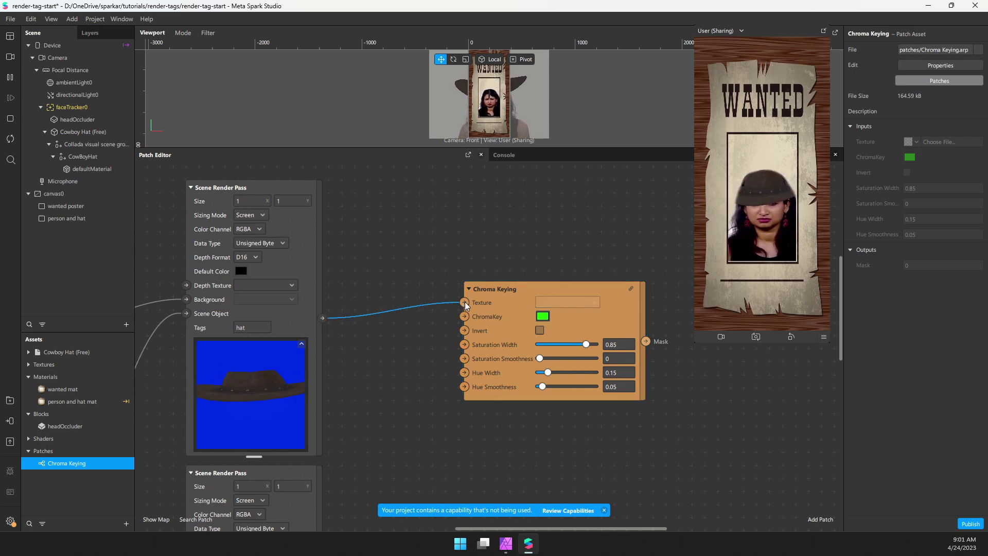
Step: Set the Chroma Keying key colour to blue, RGB 0, 42, 255
left_click(542, 317)
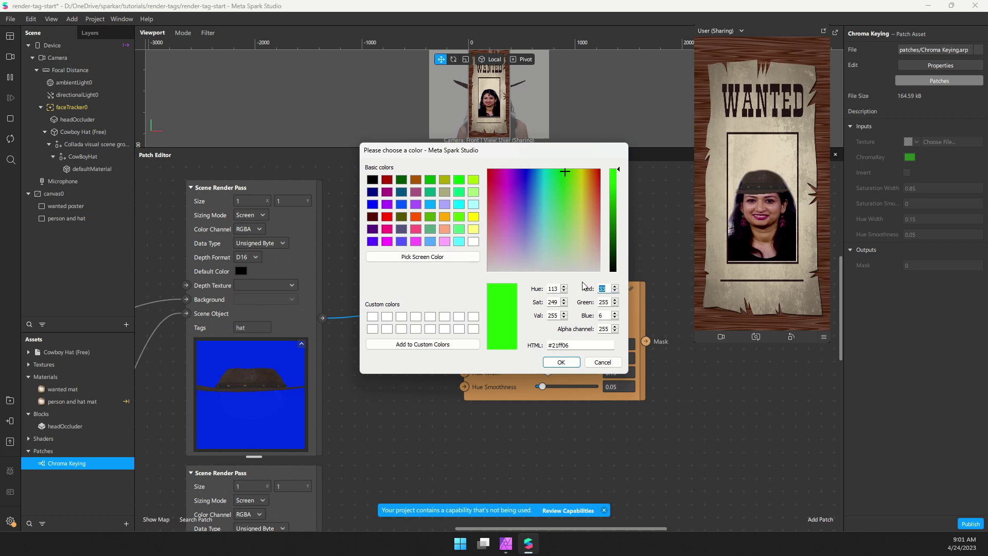
type("0")
key("Tab")
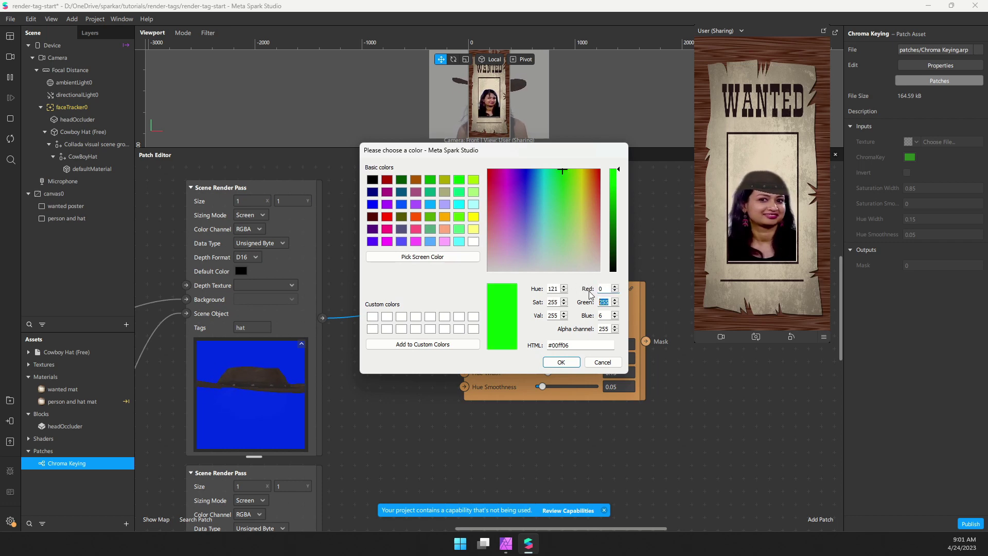
type("42")
key("Tab")
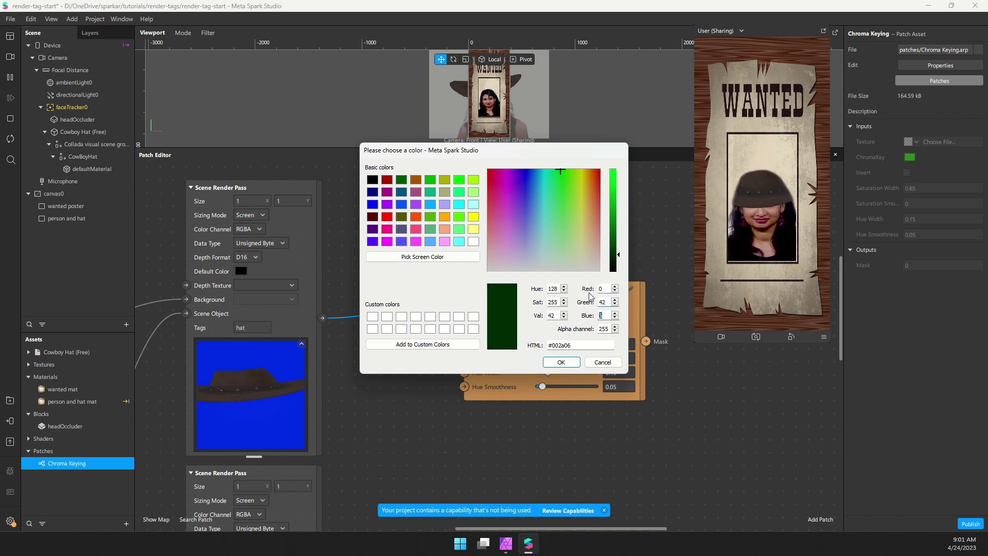
type("255")
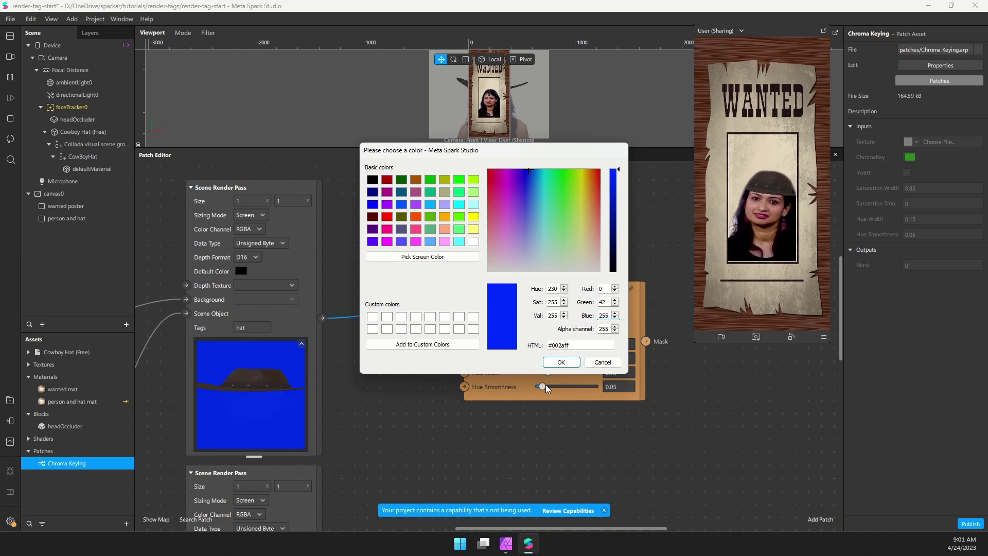
left_click(555, 361)
Step: Connect the Chroma Keying Mask to person and hat mat's Diffuse Texture
scroll(693, 459, "right", 5)
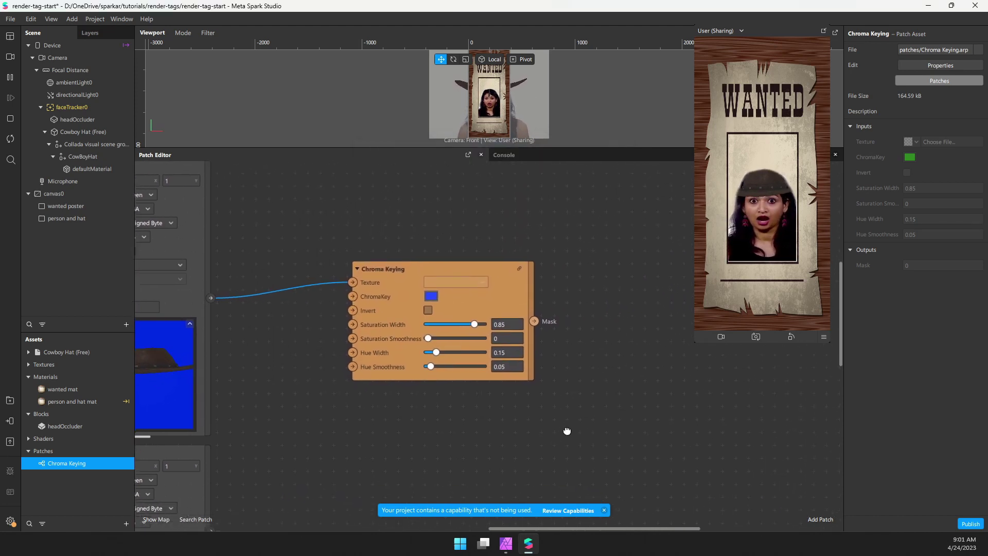
scroll(575, 363, "down", 3)
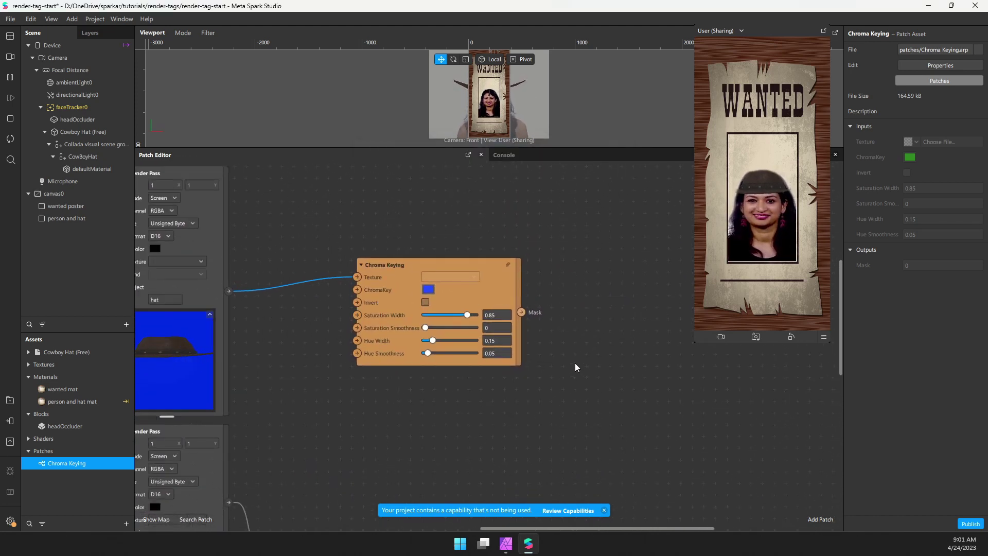
left_click_drag(598, 363, 483, 296)
left_click_drag(484, 469, 550, 380)
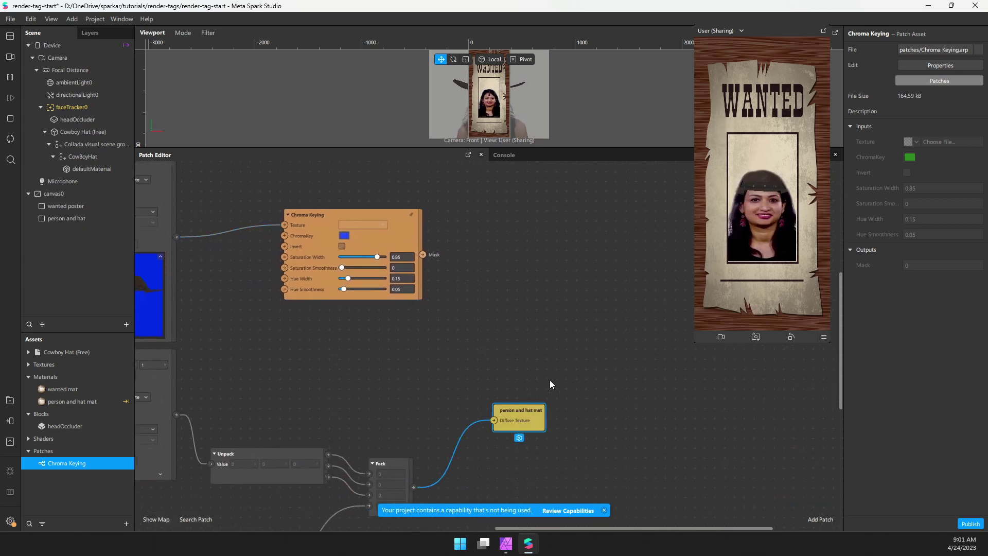
left_click_drag(422, 255, 527, 374)
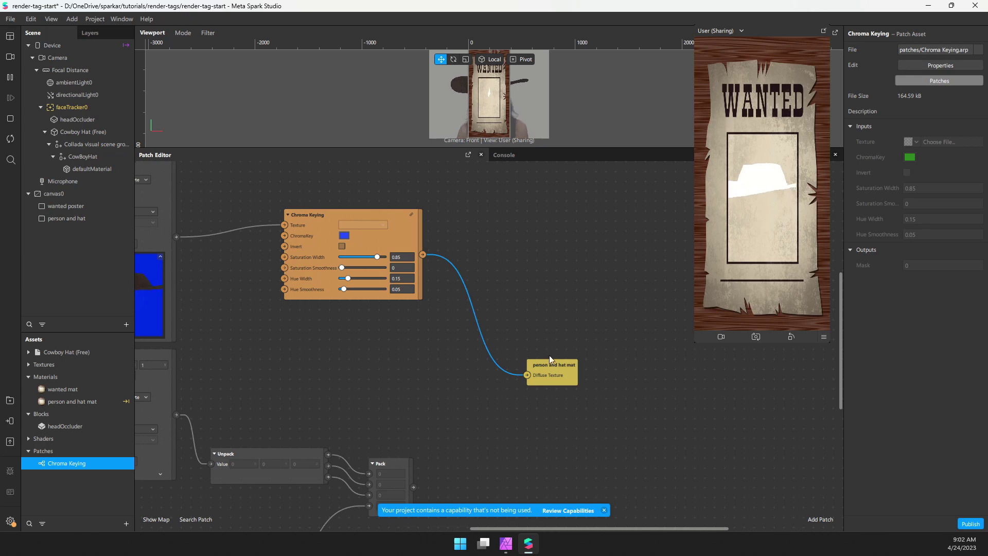
left_click_drag(418, 430, 354, 399)
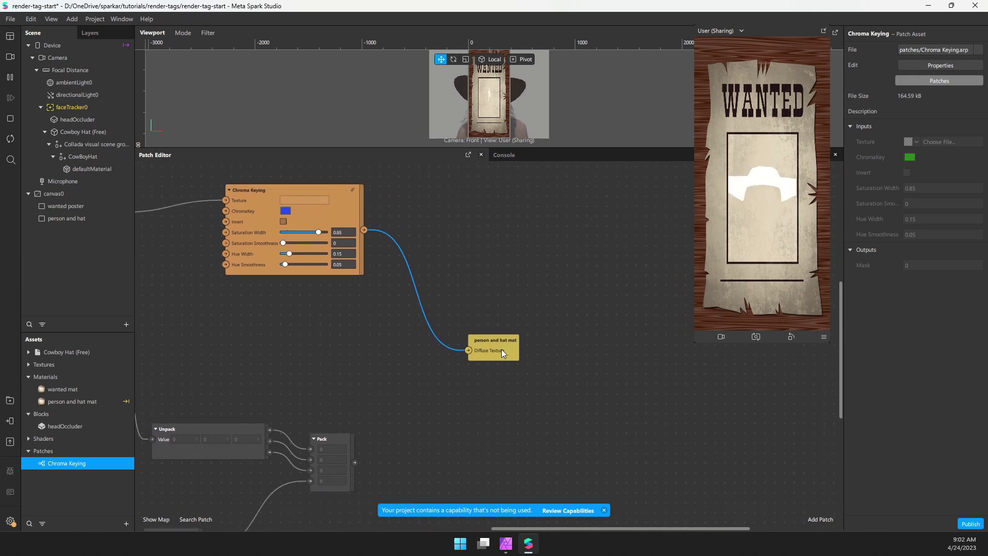
Step: Add an x Swizzle from the Chroma Keying mask output, placed below Chroma Keying
left_click_drag(501, 349, 579, 368)
left_click_drag(363, 230, 399, 282)
type("swizz")
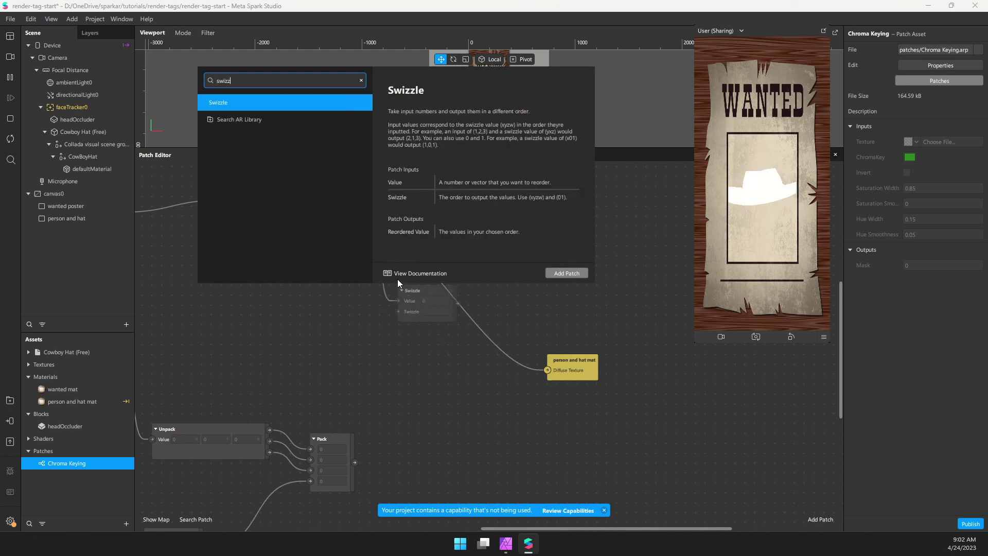
key("Return")
left_click_drag(414, 302, 383, 325)
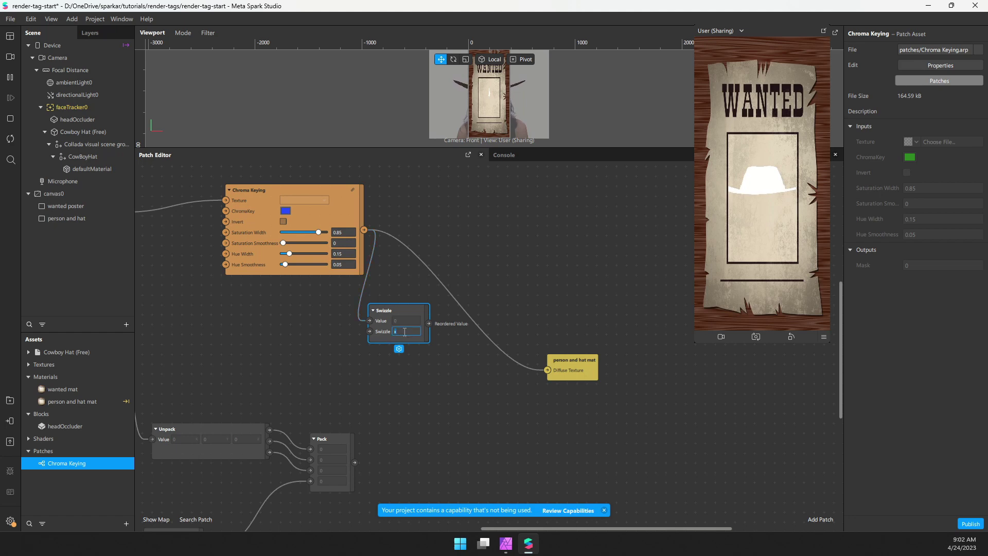
Step: Rearrange Pack and both Swizzles so the mask Swizzle sits below the segmentation Swizzle
scroll(408, 331, "up", 4)
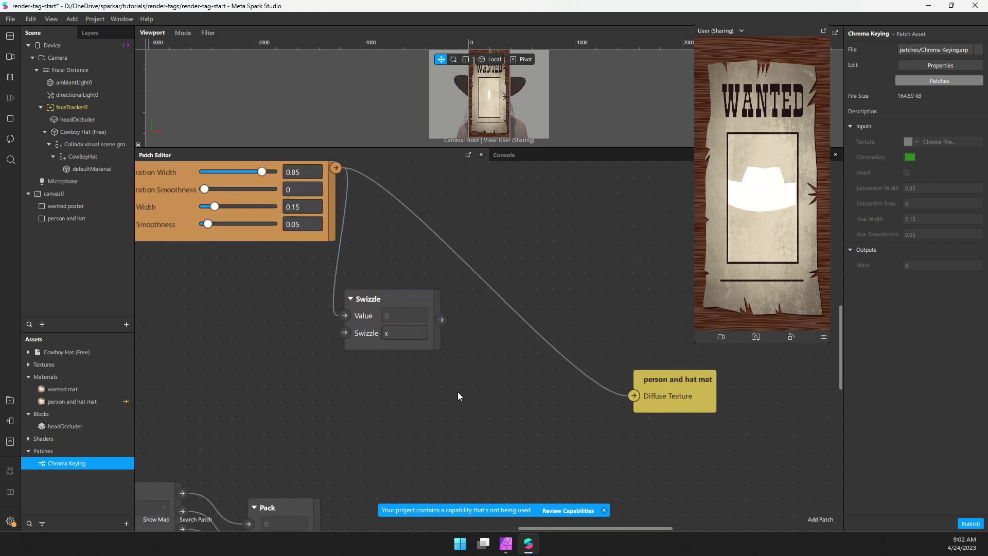
left_click_drag(444, 434, 479, 194)
scroll(557, 262, "down", 1)
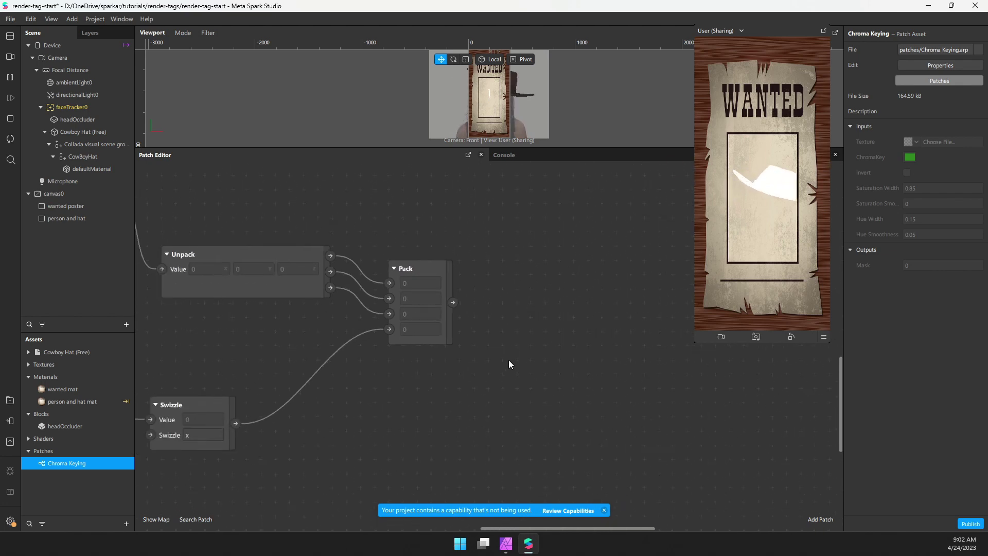
left_click_drag(244, 398, 297, 351)
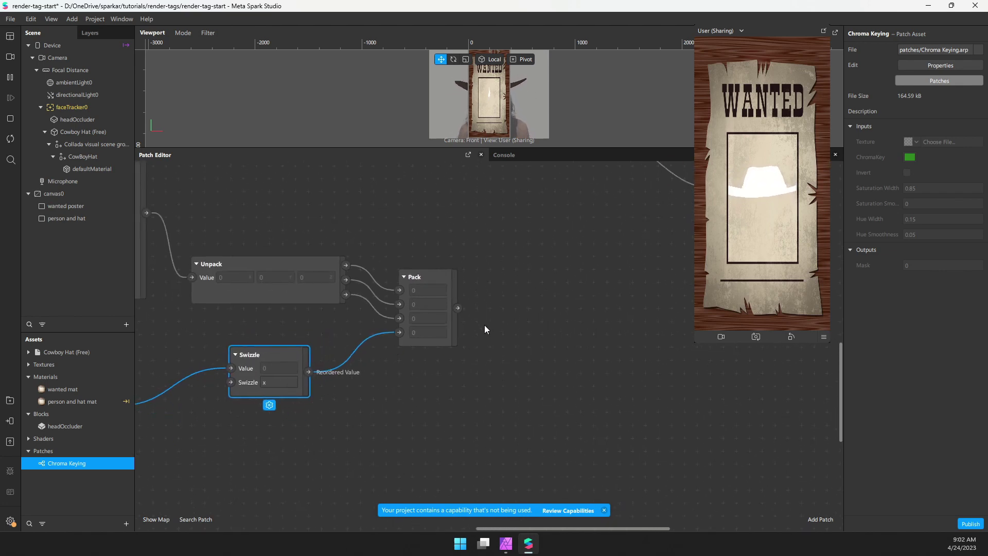
scroll(514, 270, "down", 3)
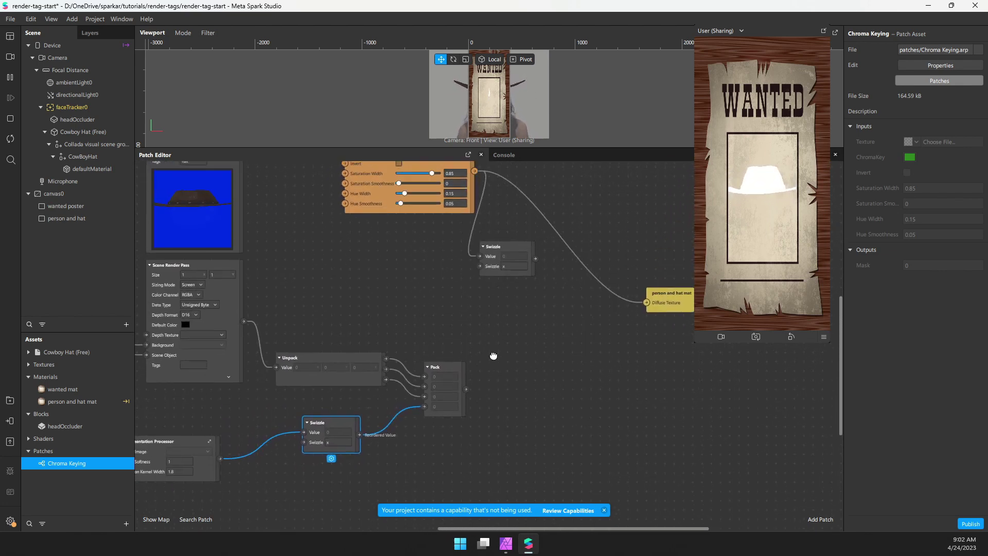
left_click_drag(437, 366, 613, 357)
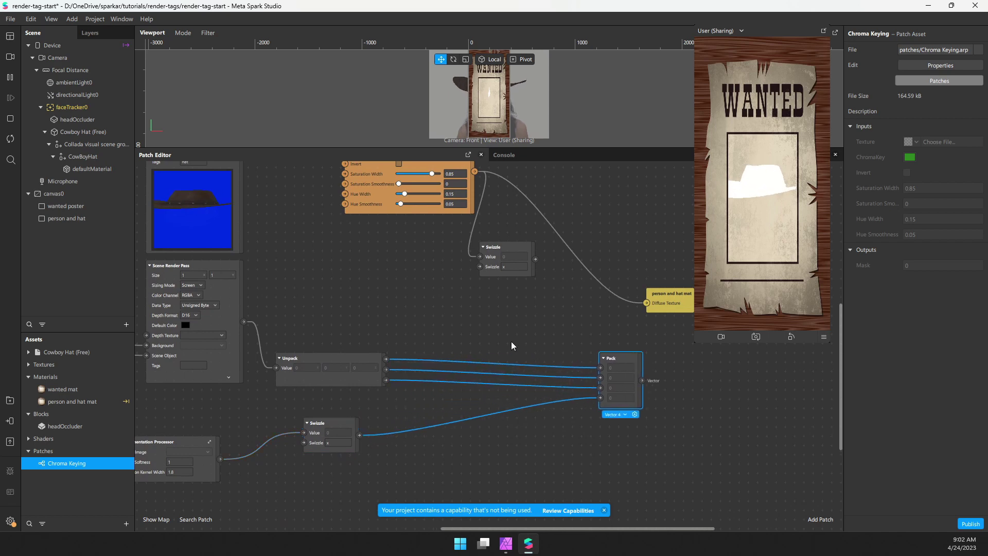
scroll(512, 345, "down", 2)
left_click_drag(501, 332, 468, 316)
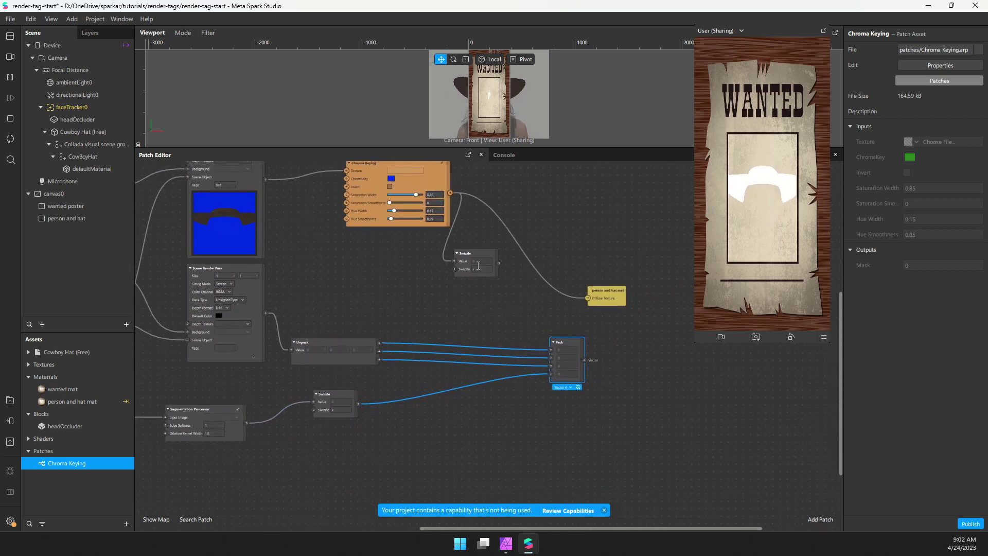
left_click_drag(470, 256, 317, 449)
scroll(362, 422, "up", 3)
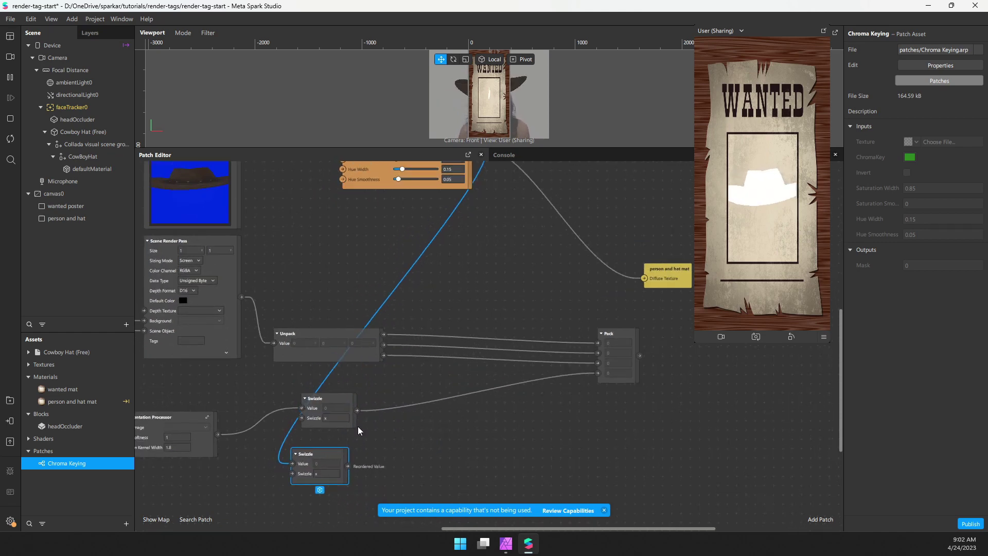
left_click_drag(418, 411, 562, 338)
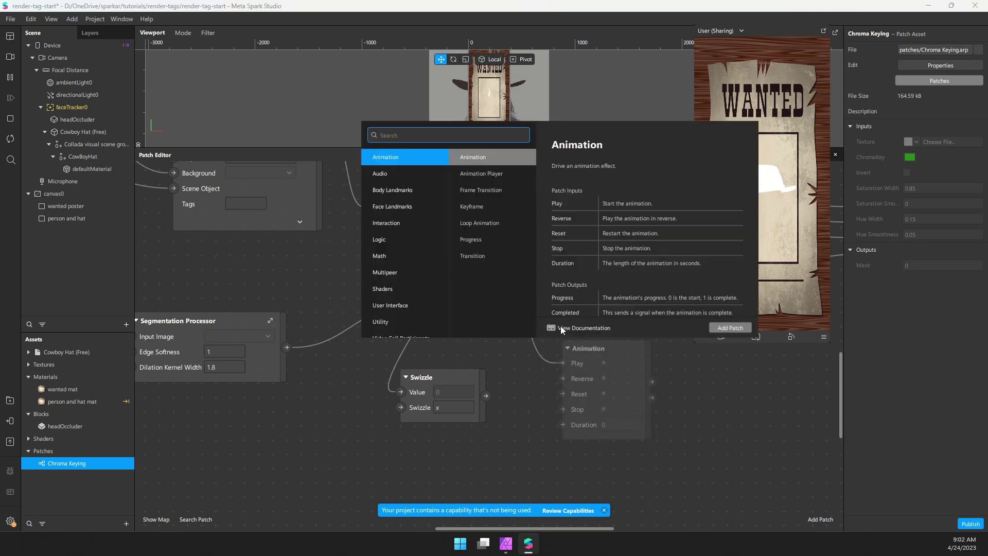
Step: Add an Add patch and wire the mask Swizzle into its second input
type("add")
key("Return")
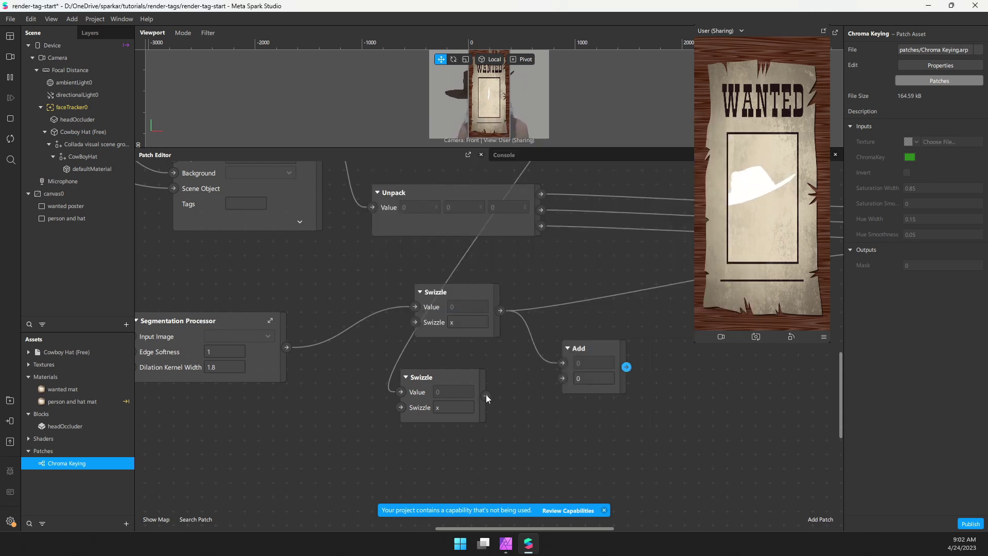
left_click_drag(486, 397, 562, 379)
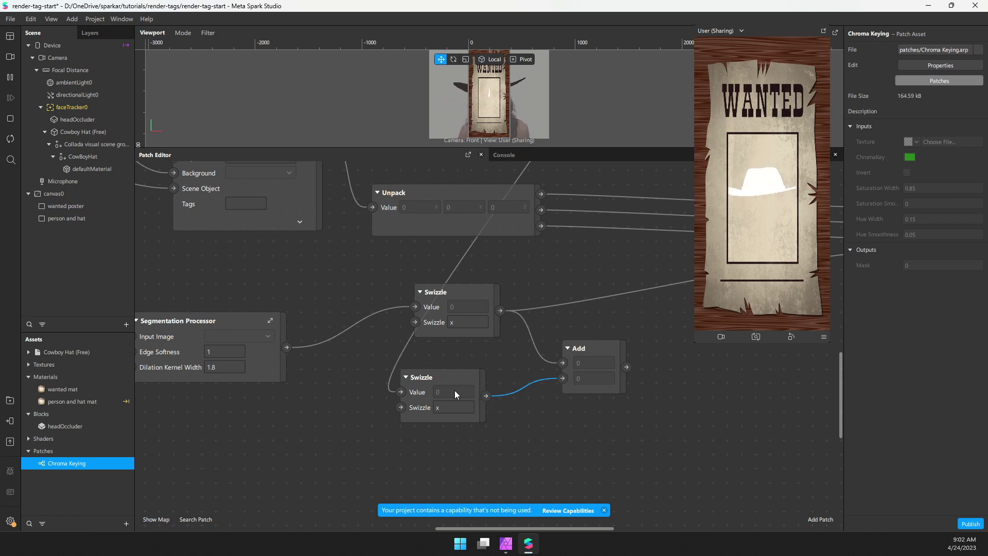
scroll(666, 409, "right", 5)
scroll(666, 409, "up", 1)
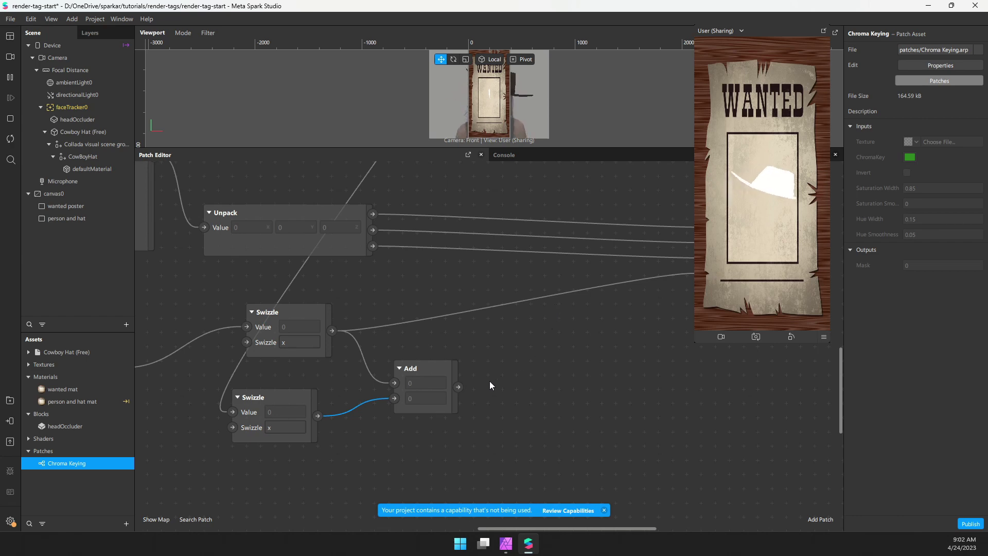
Step: Insert a Clamp patch (Min 0, Max 1) after the Add output
left_click_drag(507, 379, 523, 363)
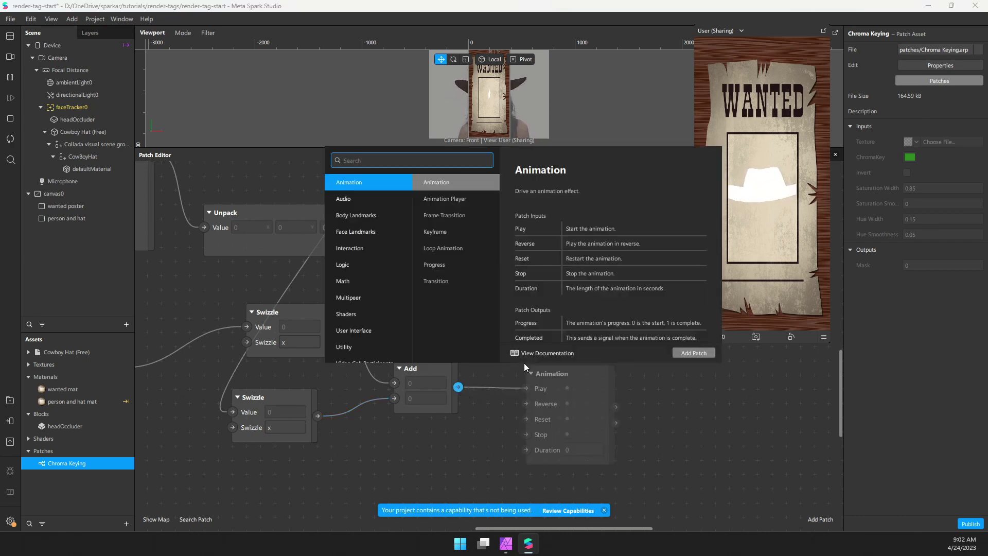
type("clamp")
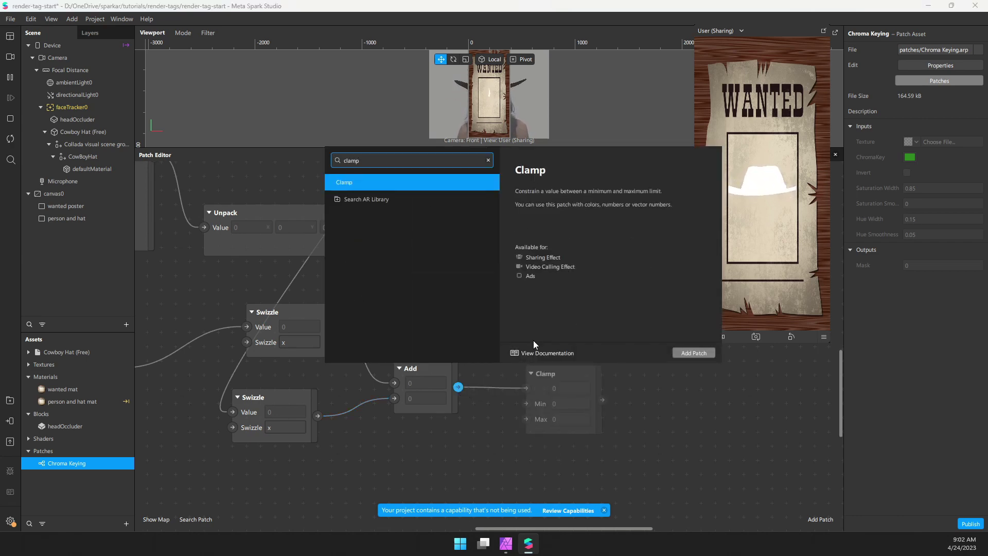
left_click(357, 182)
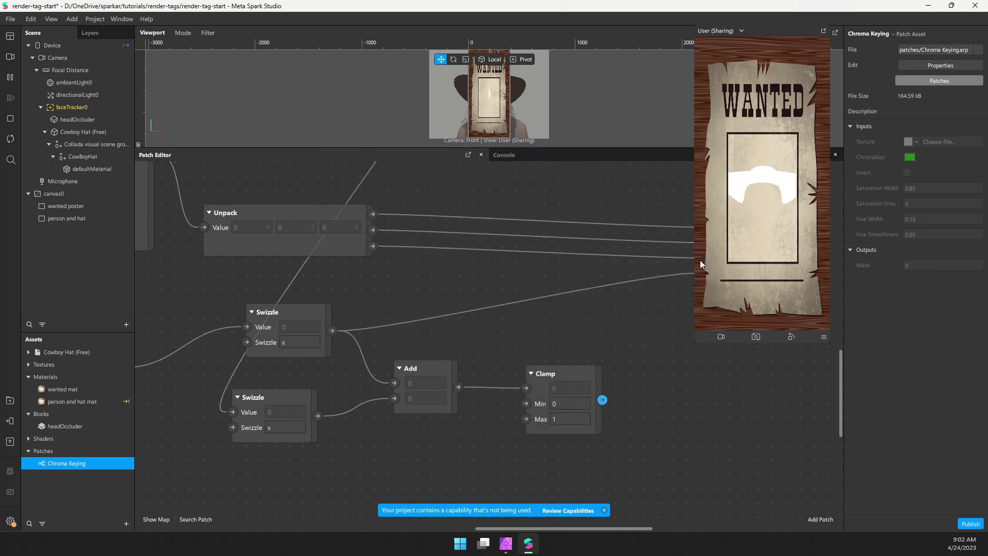
left_click_drag(569, 375, 560, 357)
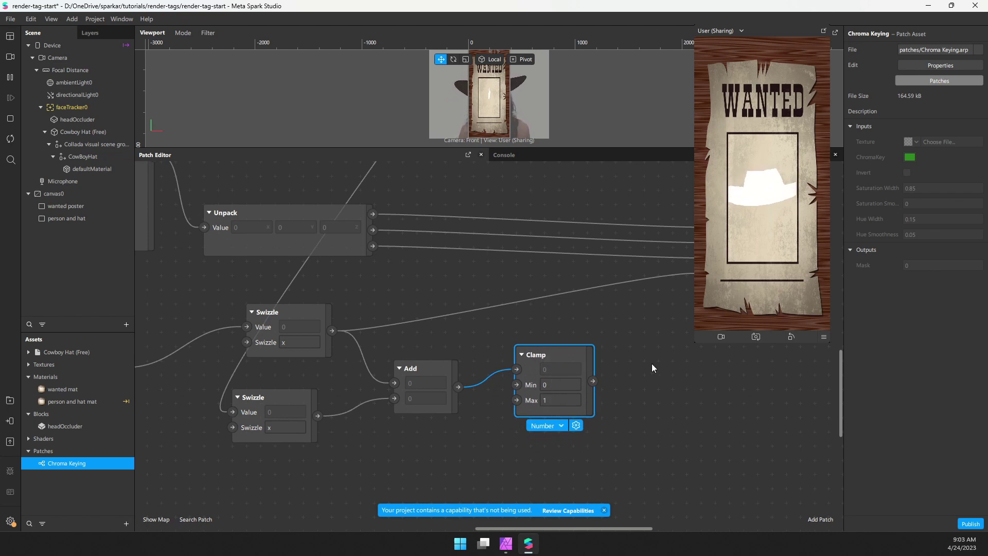
Step: Wire the Clamp into Pack's fourth input and Pack's output into person and hat mat's Diffuse Texture
left_click_drag(652, 364, 521, 285)
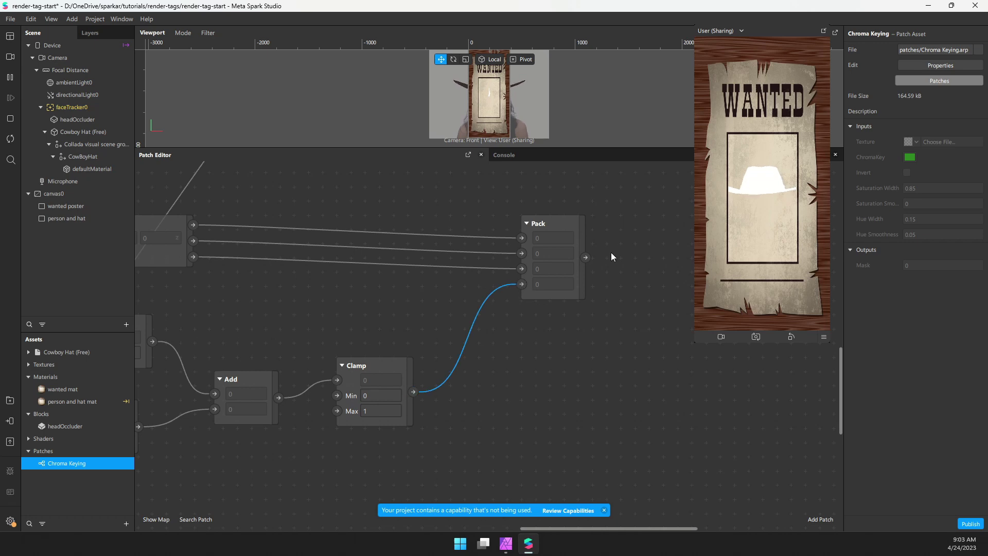
left_click_drag(612, 256, 425, 297)
left_click_drag(426, 245, 510, 286)
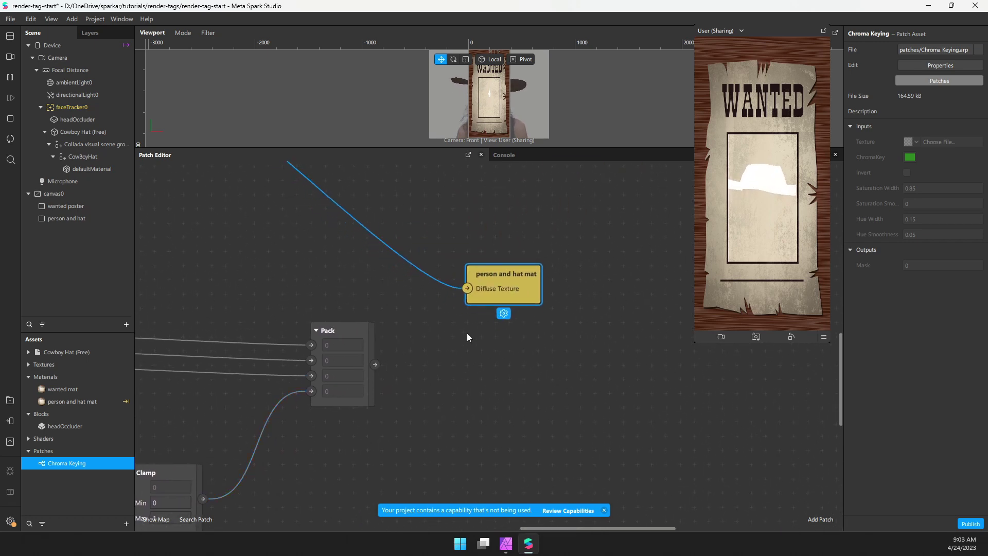
left_click_drag(375, 365, 468, 288)
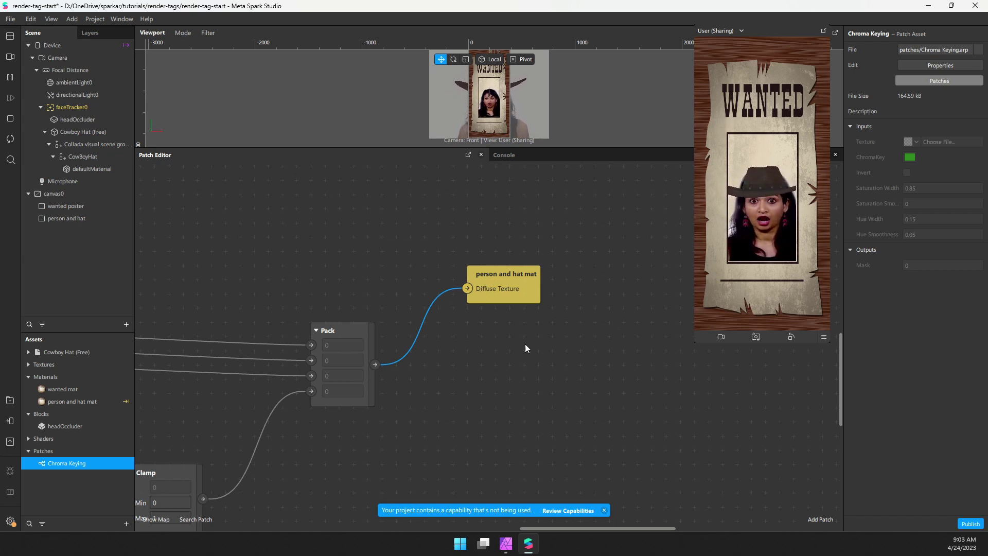
Step: Reposition the Chroma Keying group, Device and Scene Render Pass nodes into a cleaner layout
scroll(524, 343, "down", 6)
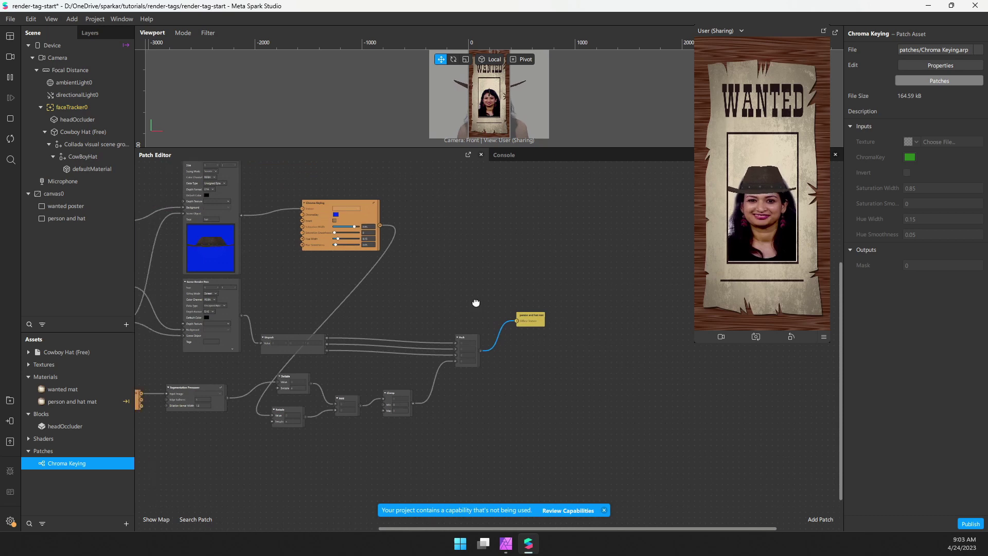
scroll(474, 302, "left", 4)
scroll(580, 309, "down", 3)
scroll(554, 248, "up", 3)
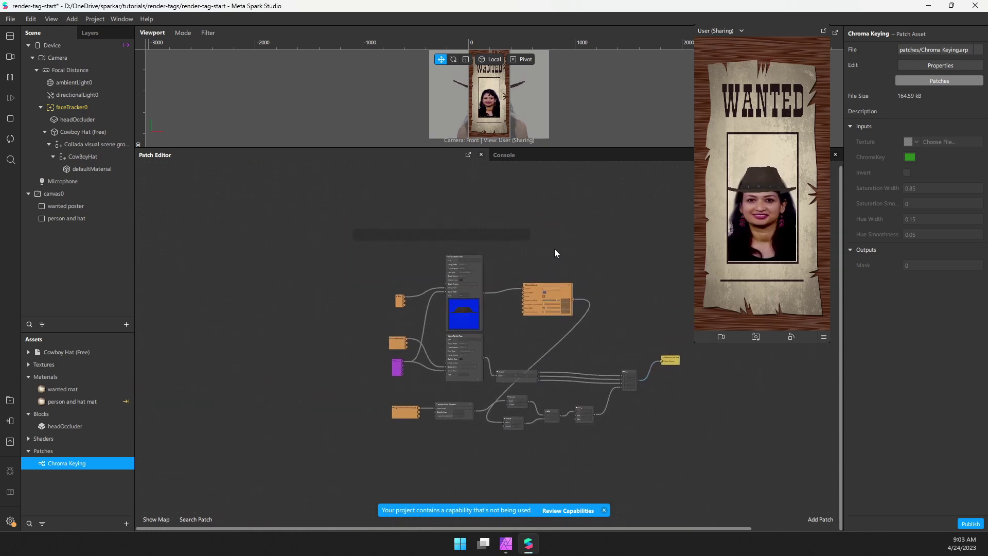
left_click_drag(525, 298, 469, 473)
left_click_drag(396, 370, 344, 402)
scroll(440, 389, "up", 5)
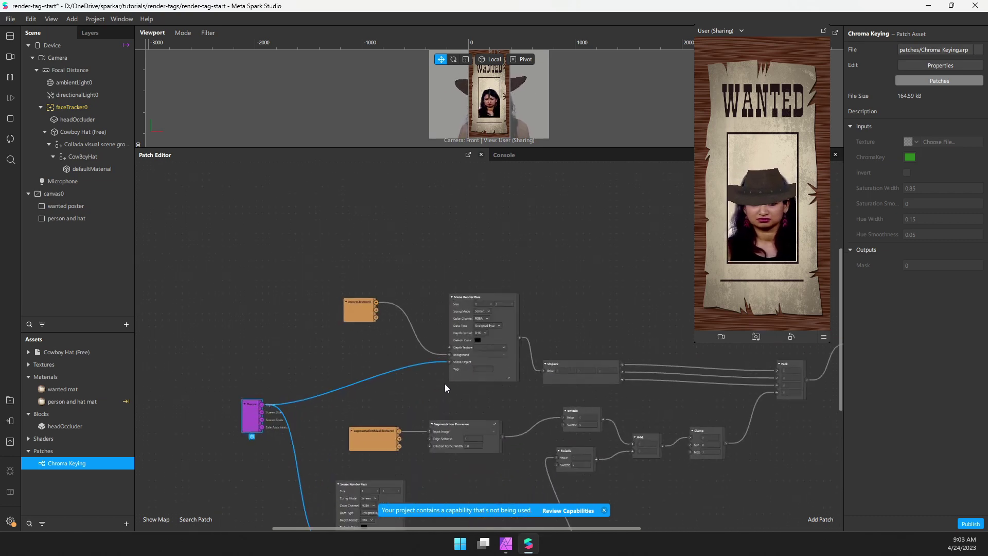
left_click(323, 255)
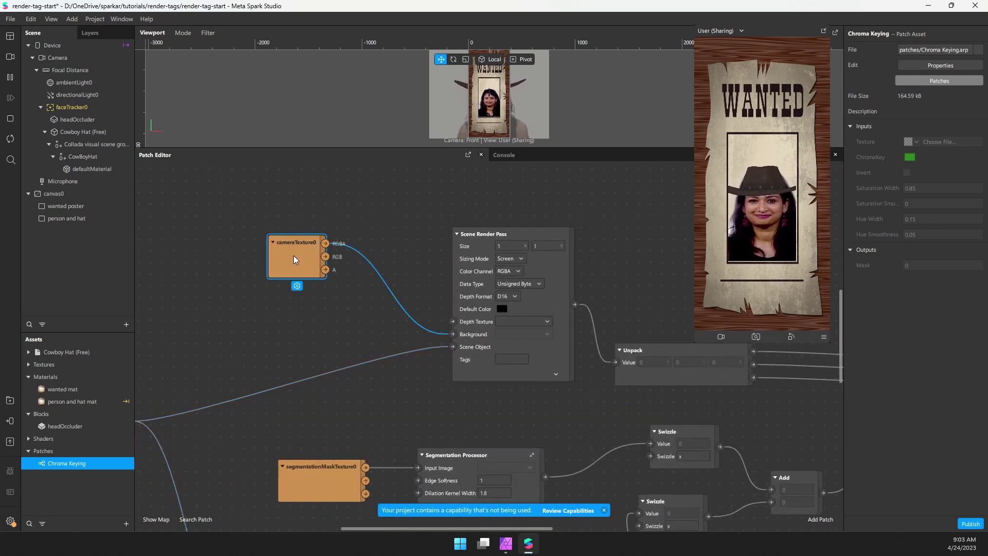
left_click_drag(492, 233, 466, 232)
scroll(355, 330, "left", 5)
left_click_drag(280, 429, 338, 405)
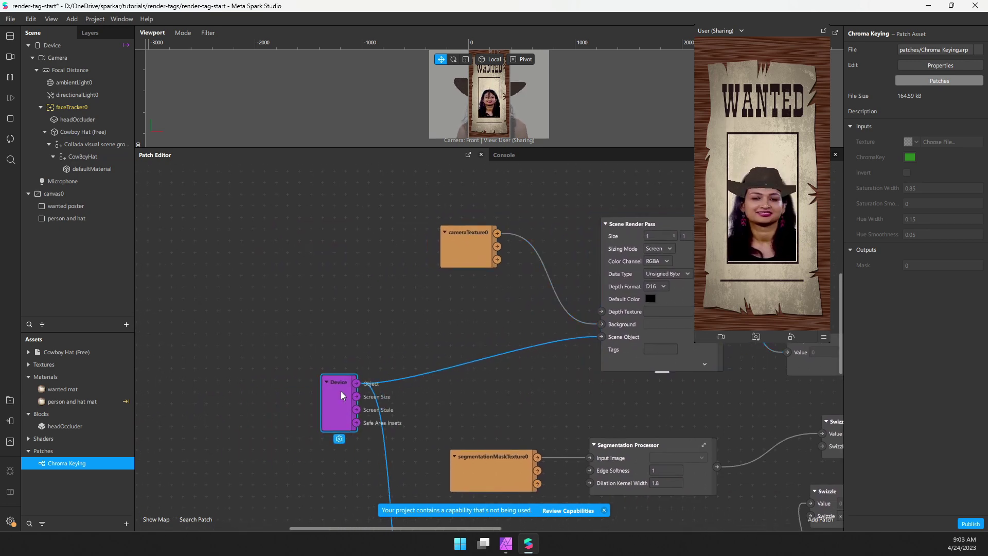
scroll(416, 385, "right", 1)
scroll(417, 384, "right", 7)
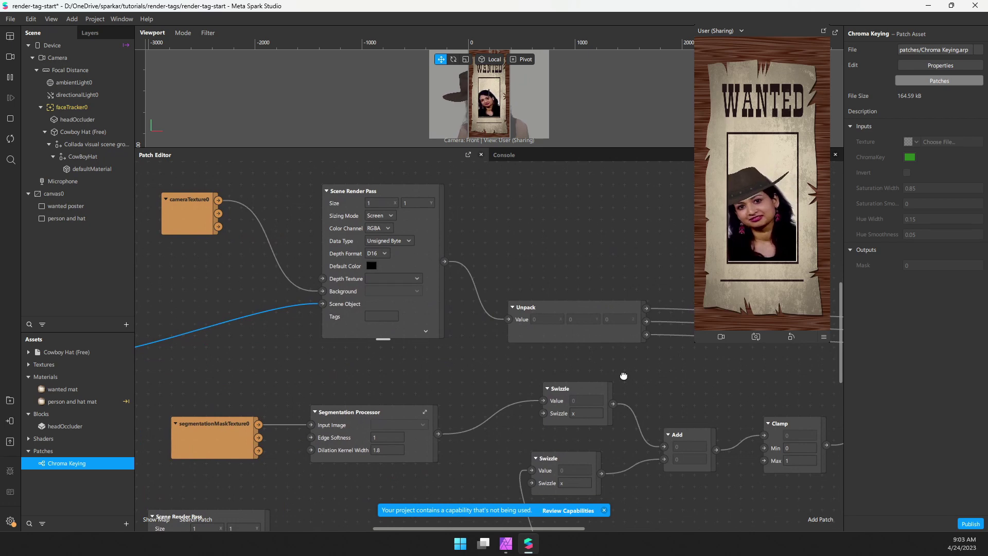
scroll(288, 300, "right", 8)
Step: Pan back across person and hat mat, the Swizzles and Pack, nudging Chroma Keying left
left_click(279, 288)
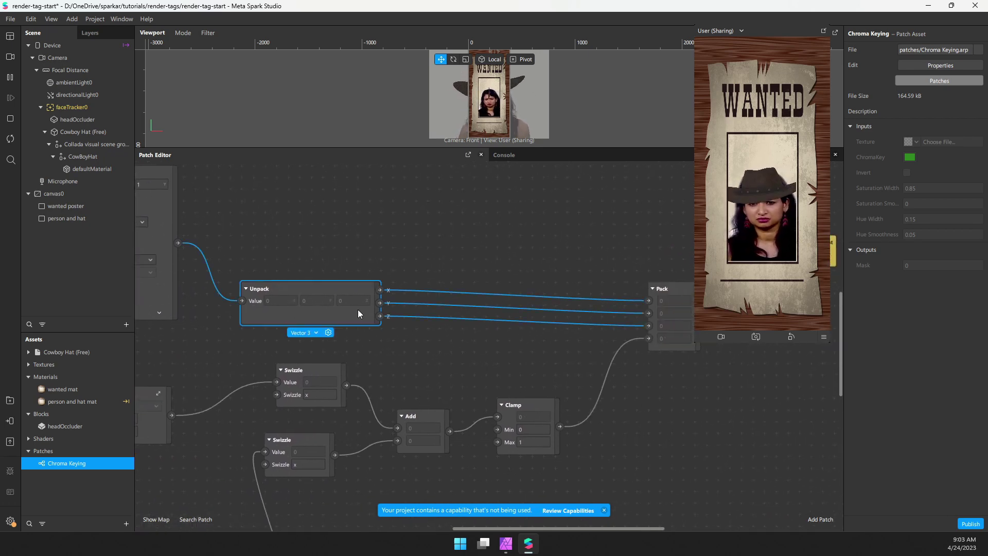
left_click_drag(502, 357, 387, 365)
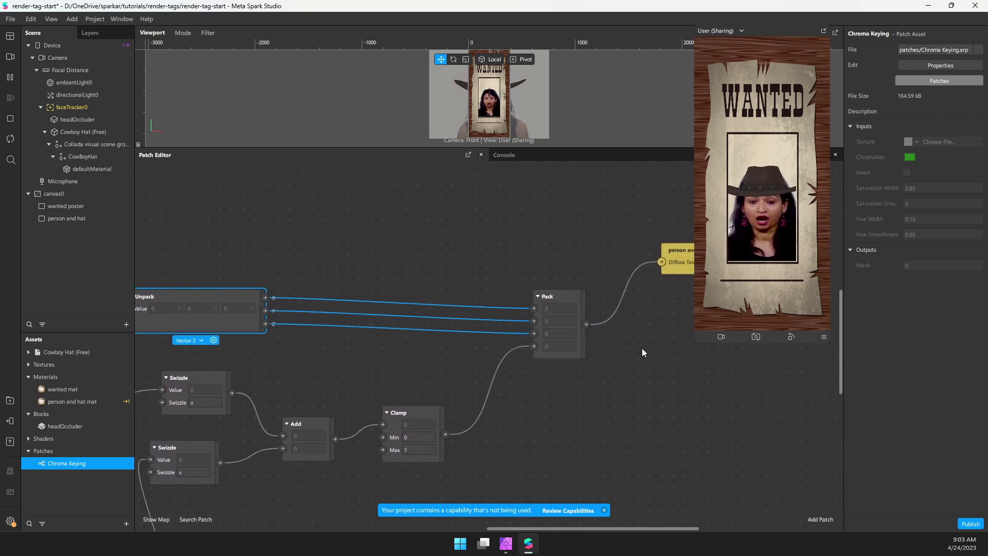
scroll(572, 353, "right", 4)
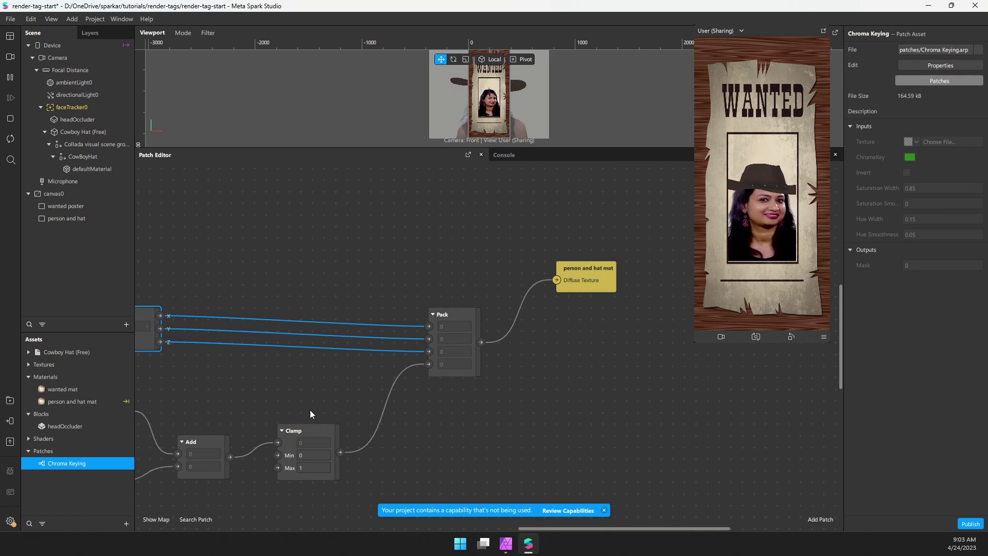
left_click_drag(309, 410, 603, 223)
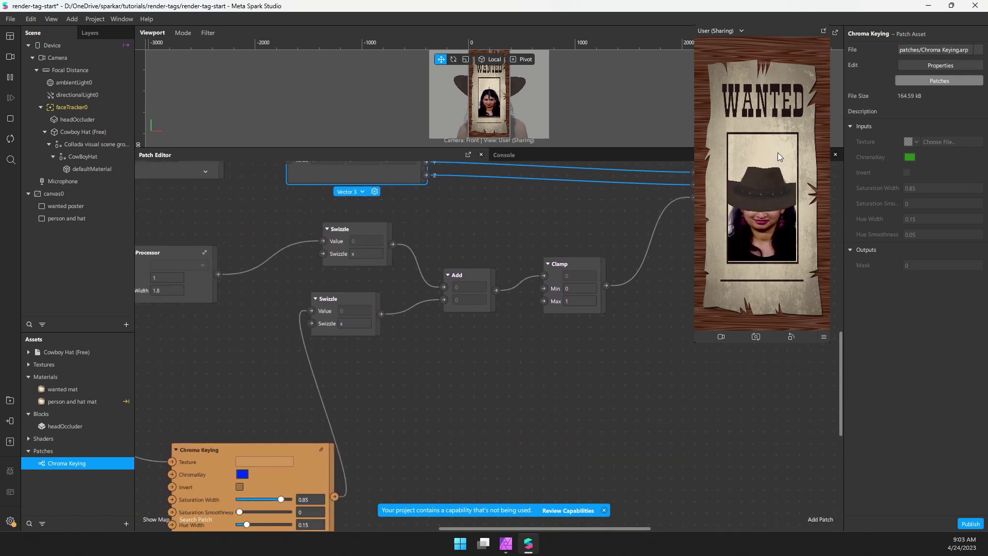
left_click_drag(233, 369, 590, 248)
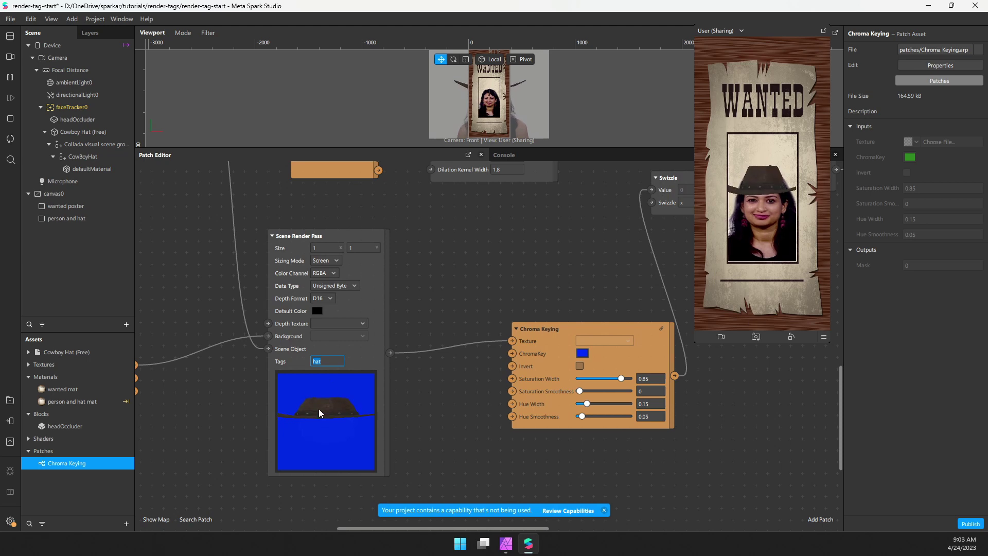
left_click_drag(525, 355, 479, 355)
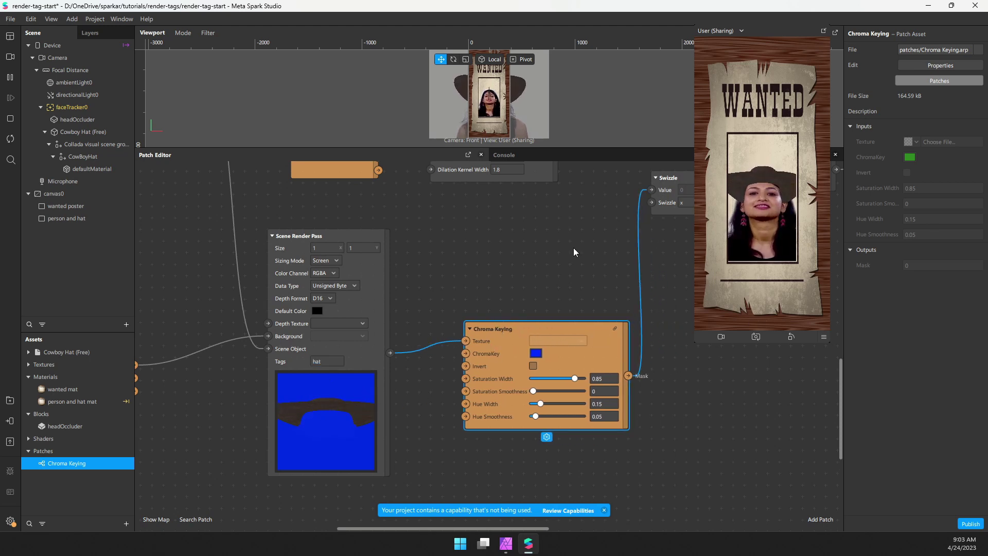
scroll(409, 387, "right", 5)
scroll(408, 387, "up", 4)
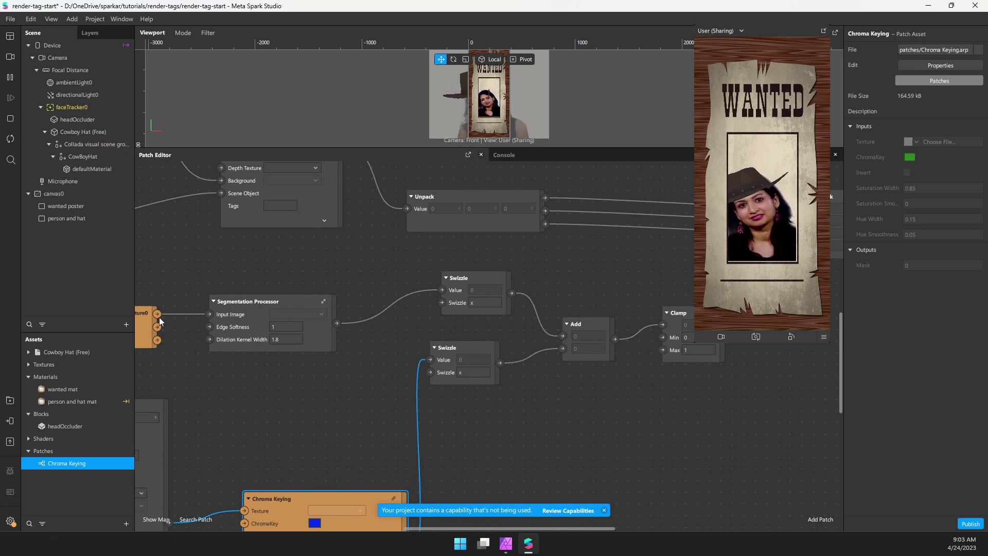
scroll(704, 424, "right", 5)
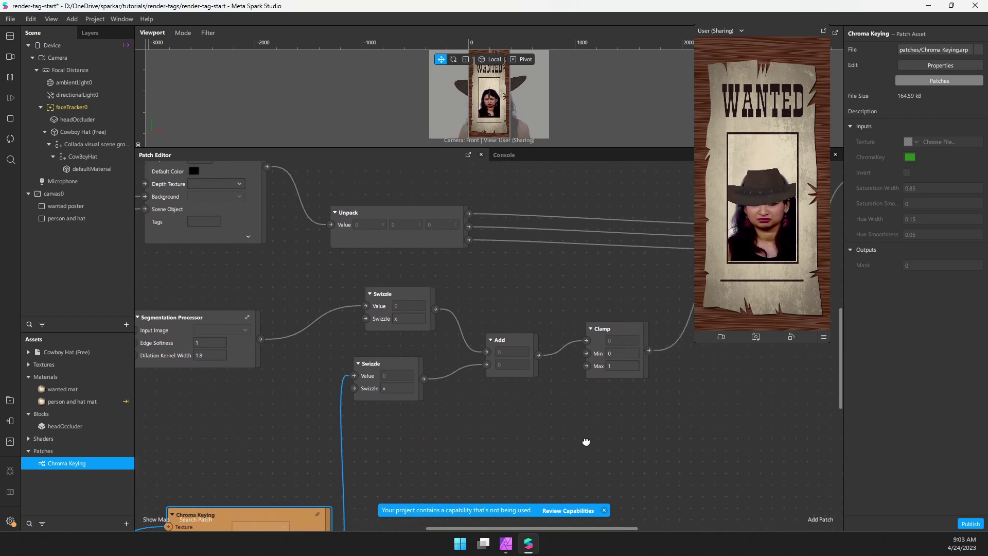
scroll(542, 343, "right", 2)
scroll(541, 343, "up", 2)
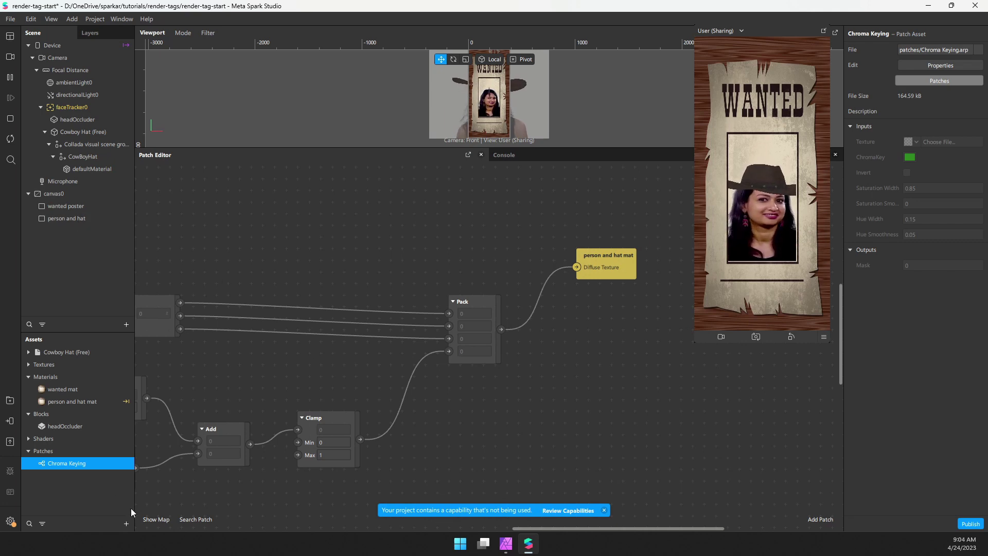
Step: Try Multiply blending on person and hat mat, enlarge the preview, then revert to Alpha
left_click(72, 402)
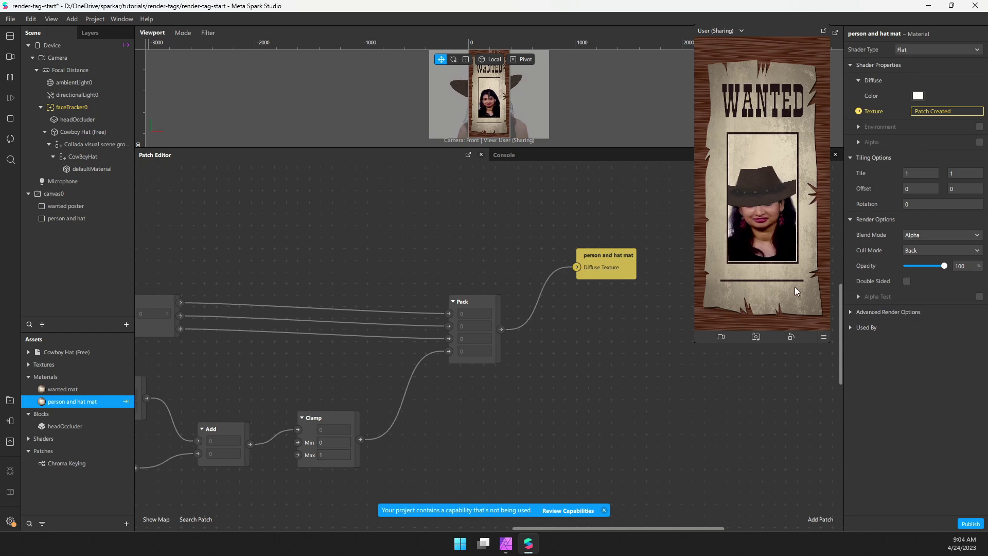
left_click(934, 234)
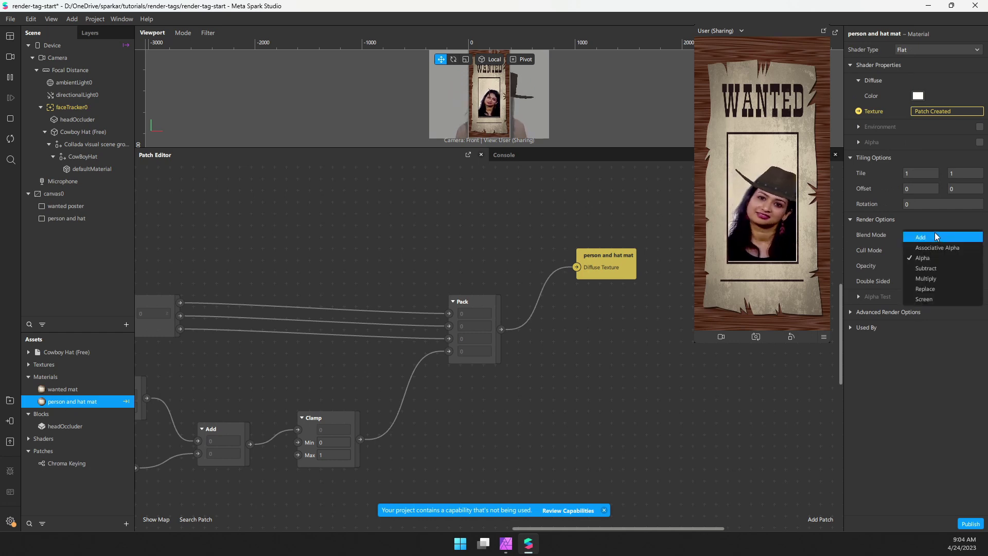
left_click(925, 277)
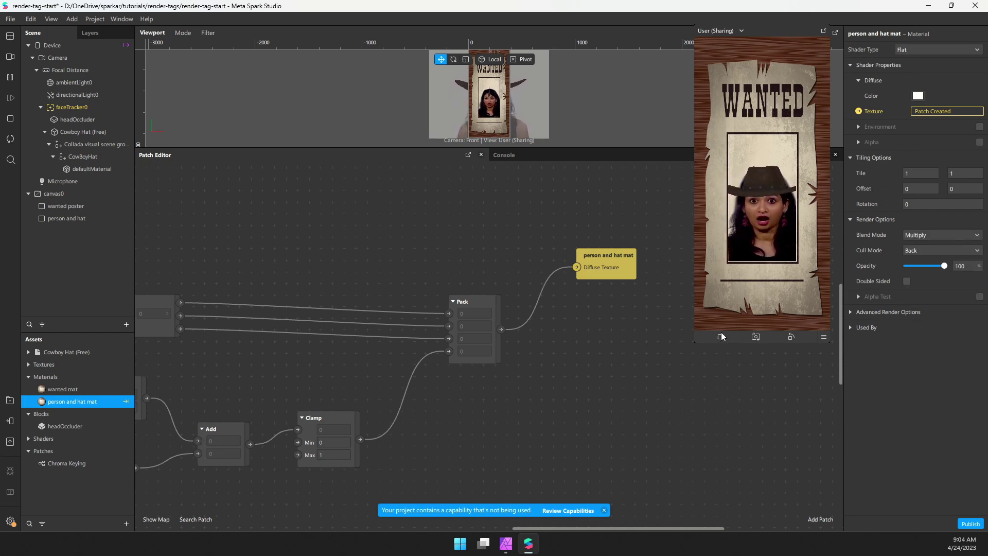
left_click_drag(694, 342, 606, 530)
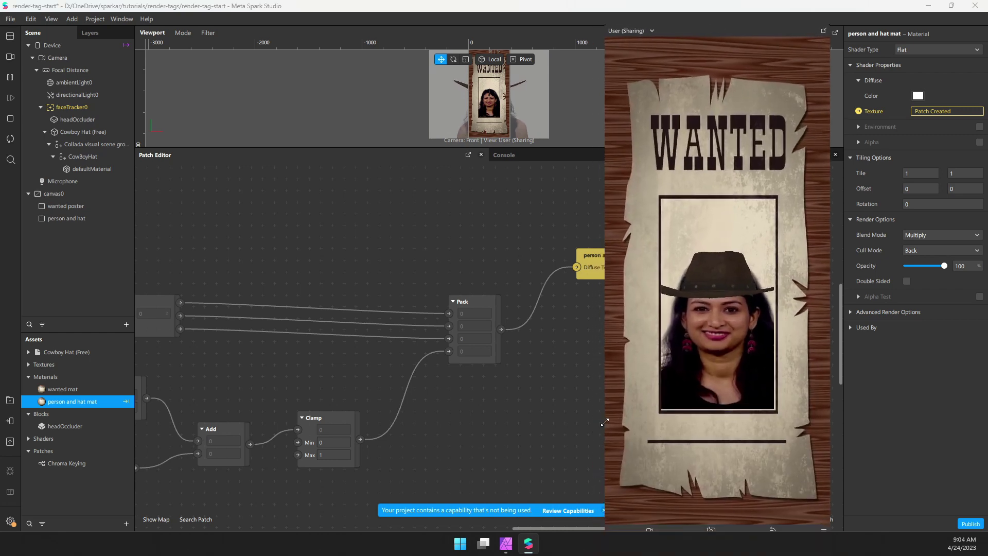
left_click(956, 234)
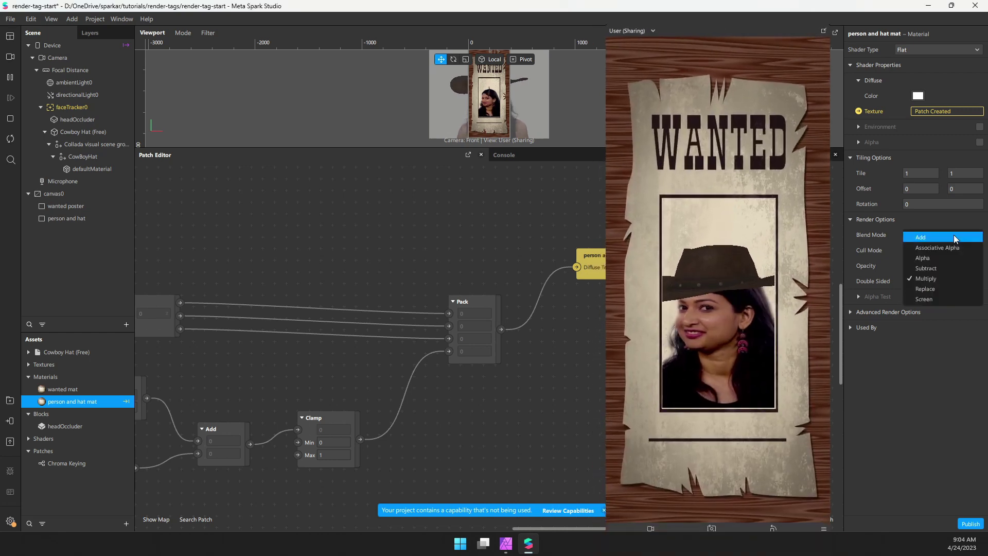
left_click(937, 257)
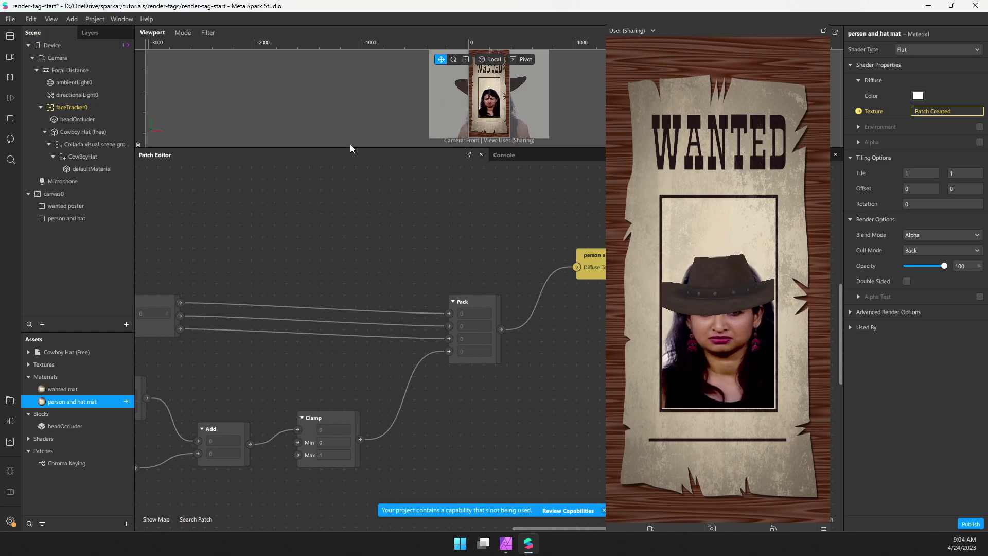
Step: Enlarge the viewport and move the person and hat rectangle to 97.5, 281 inside the poster
left_click_drag(350, 148, 372, 304)
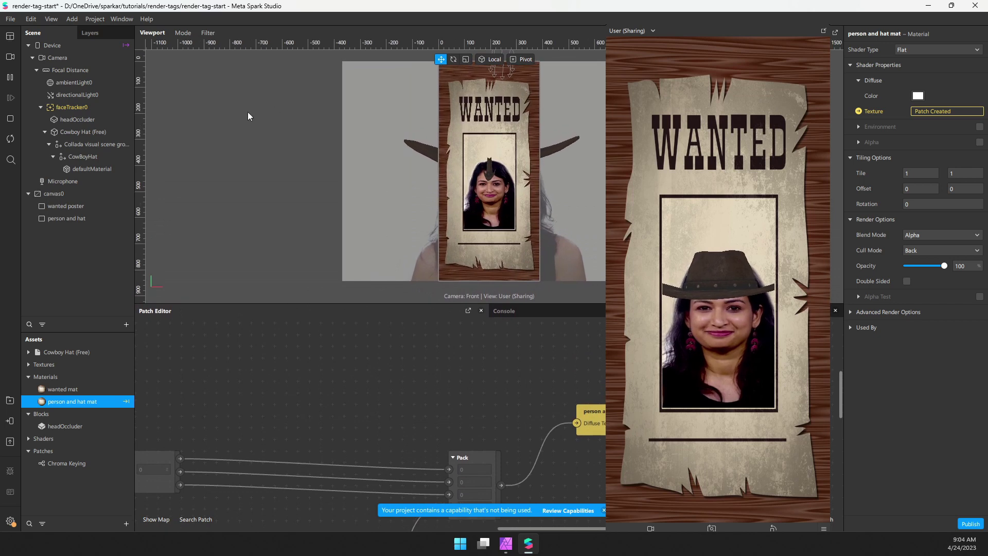
left_click(490, 175)
mouse_move(490, 175)
left_mouse_down()
mouse_move(469, 137)
mouse_move(506, 141)
mouse_move(505, 226)
mouse_move(487, 188)
left_mouse_up()
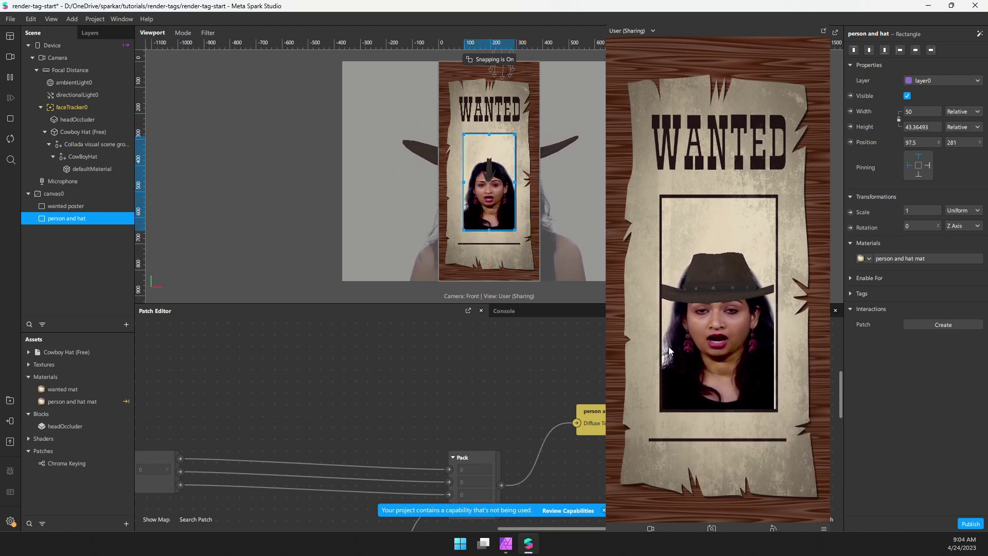